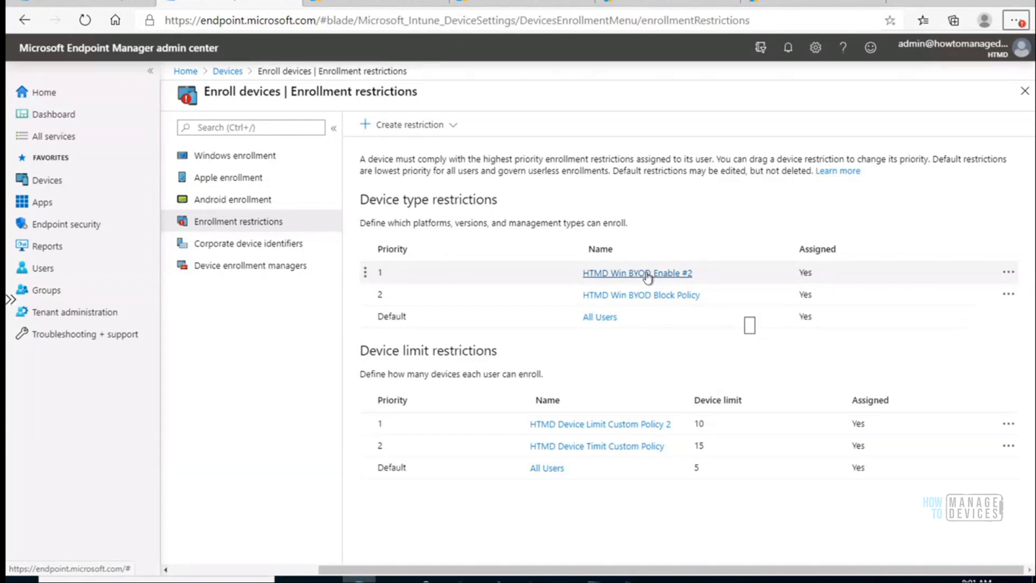
# - Review the properties of the HTMD Win BYOD Enable #2 device type restriction, including its assigned group, and return to the restrictions list
pyautogui.click(647, 274)
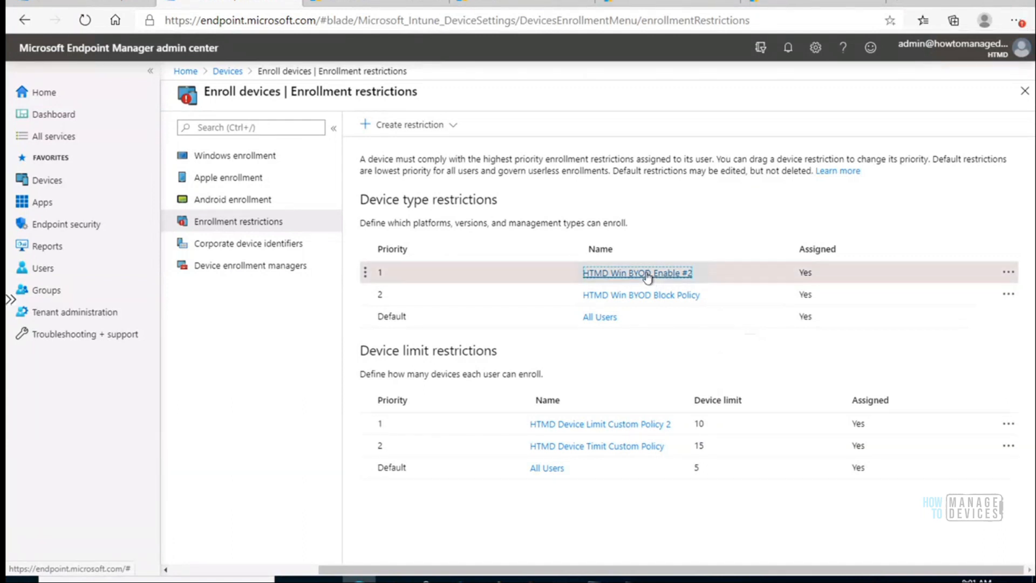
pyautogui.click(215, 210)
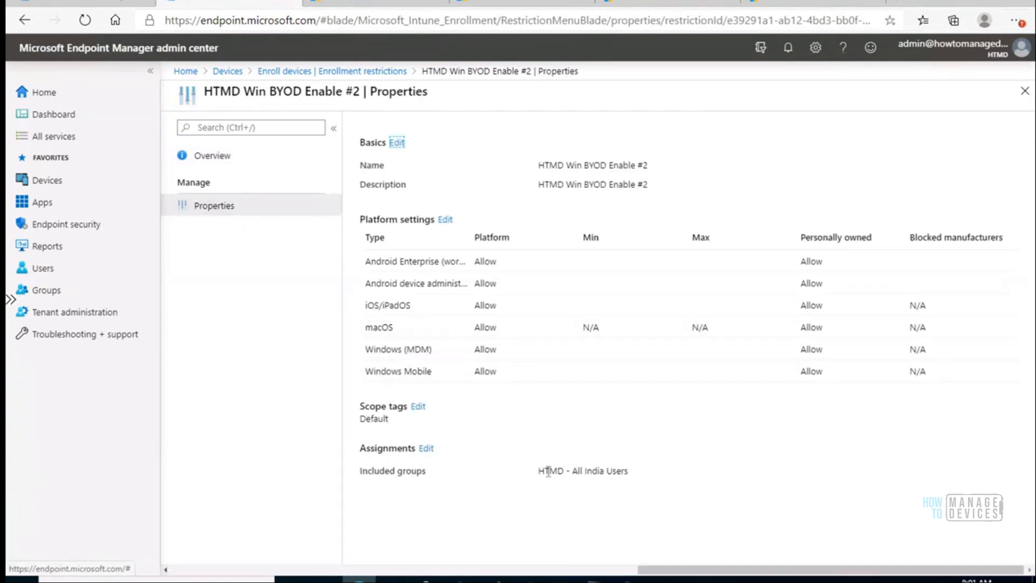
pyautogui.moveTo(538, 472); pyautogui.dragTo(645, 479)
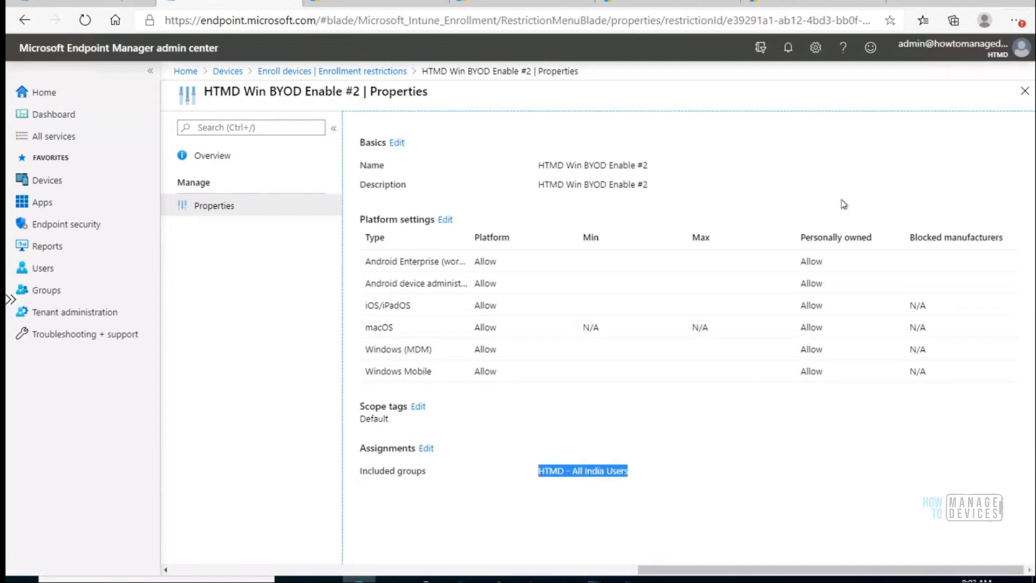
pyautogui.click(1024, 92)
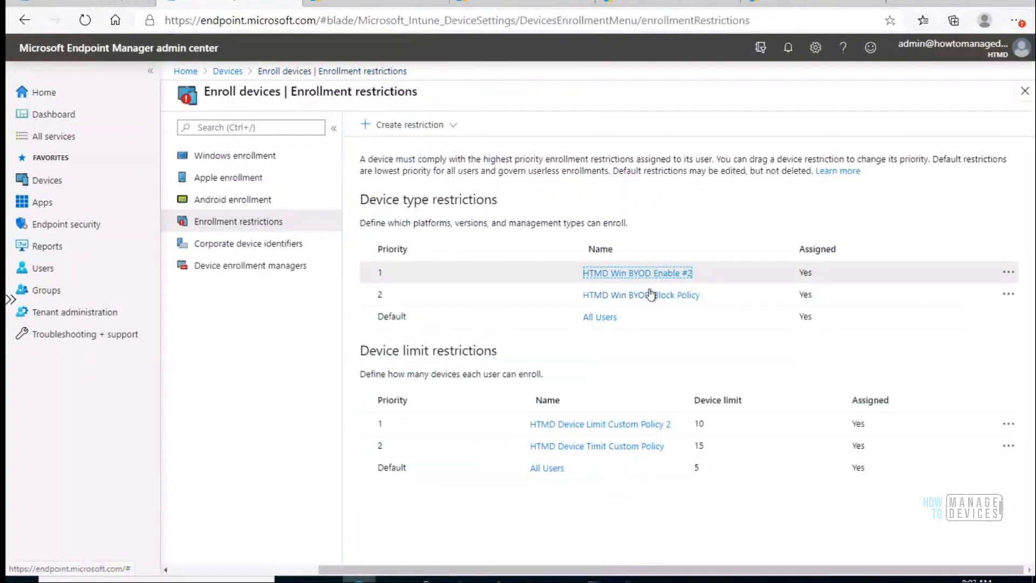
# - Review the HTMD Win BYOD Block Policy's assigned group and Windows (MDM) personally owned setting, and return to the list's device limit restrictions
pyautogui.click(647, 296)
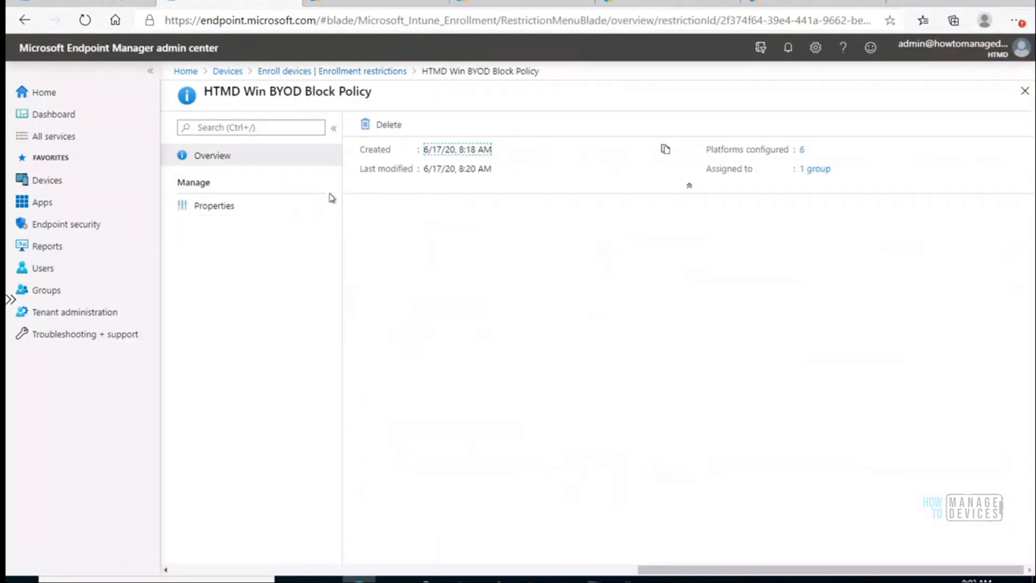
pyautogui.click(233, 213)
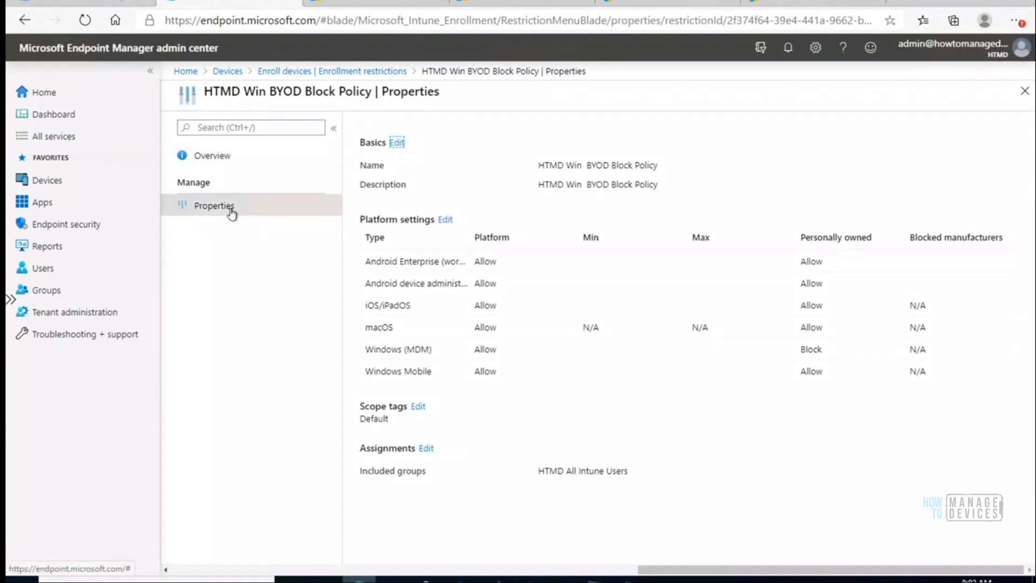
pyautogui.click(578, 476)
pyautogui.moveTo(539, 473); pyautogui.dragTo(634, 476)
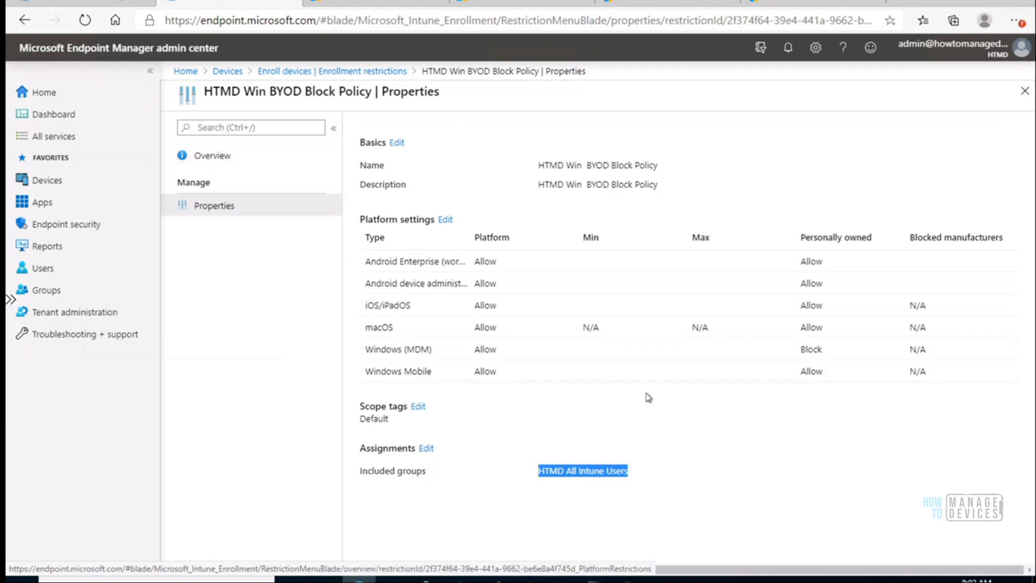
pyautogui.click(829, 356)
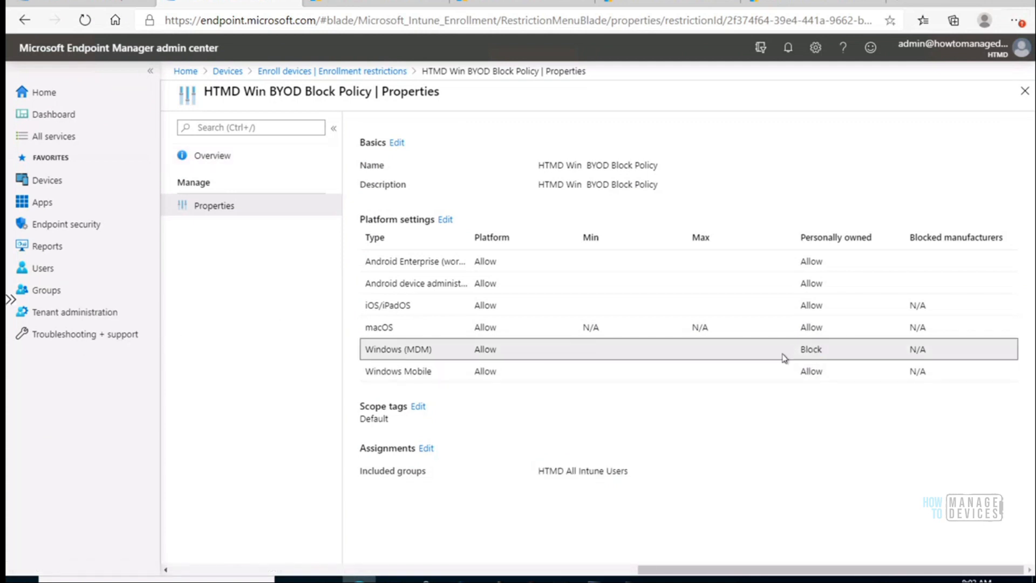
pyautogui.doubleClick(802, 352)
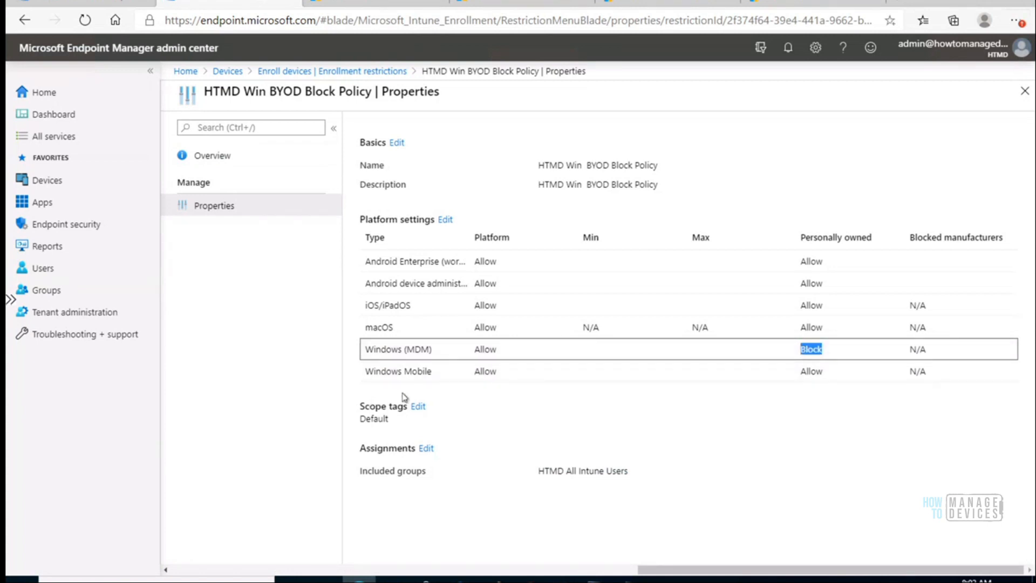
pyautogui.click(312, 72)
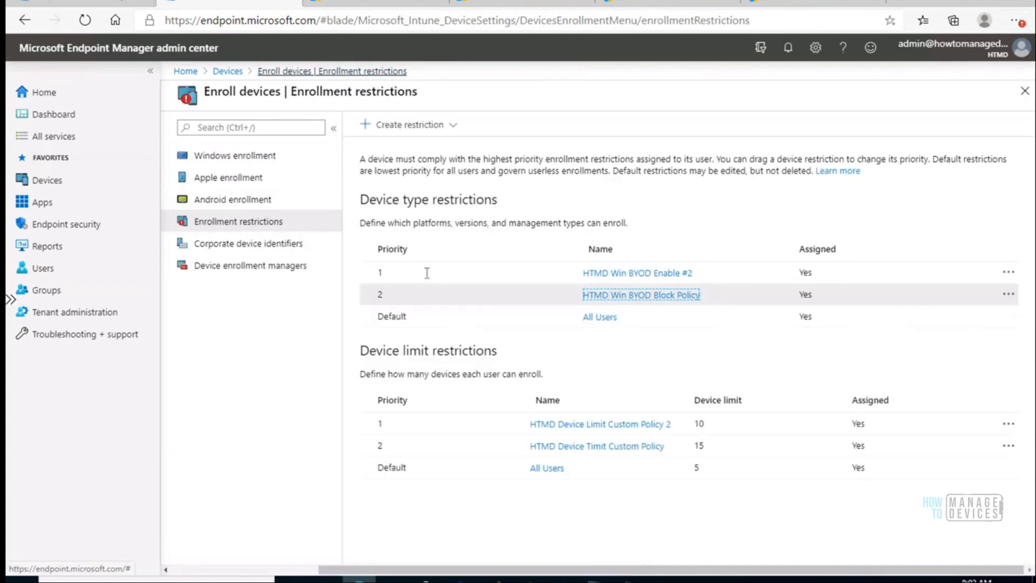
pyautogui.moveTo(361, 351); pyautogui.dragTo(501, 352)
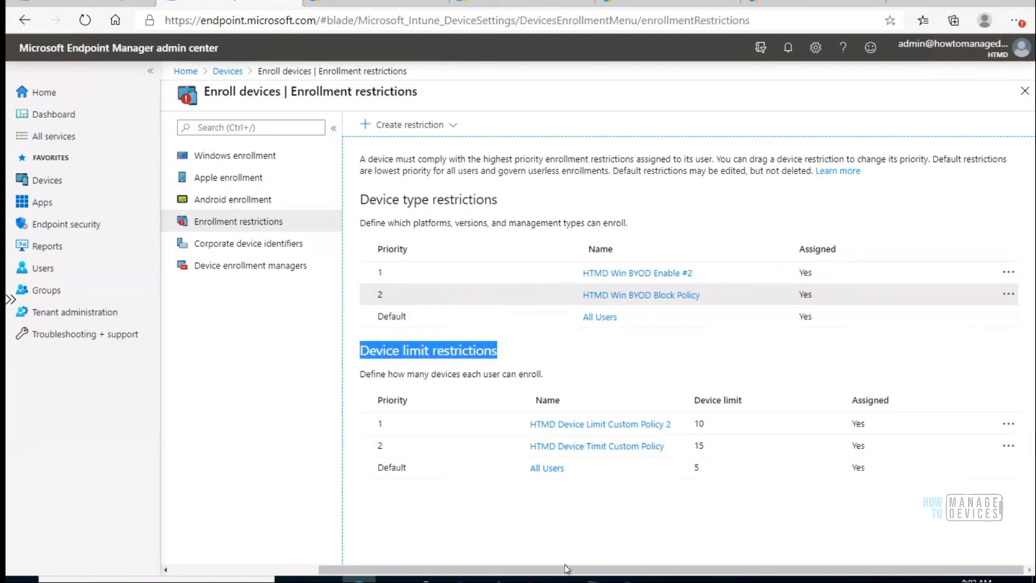
# - Switch to the Intune 06 AADR remote desktop session, show it full screen and move the command prompt nearer the desktop's centre
pyautogui.moveTo(594, 578)
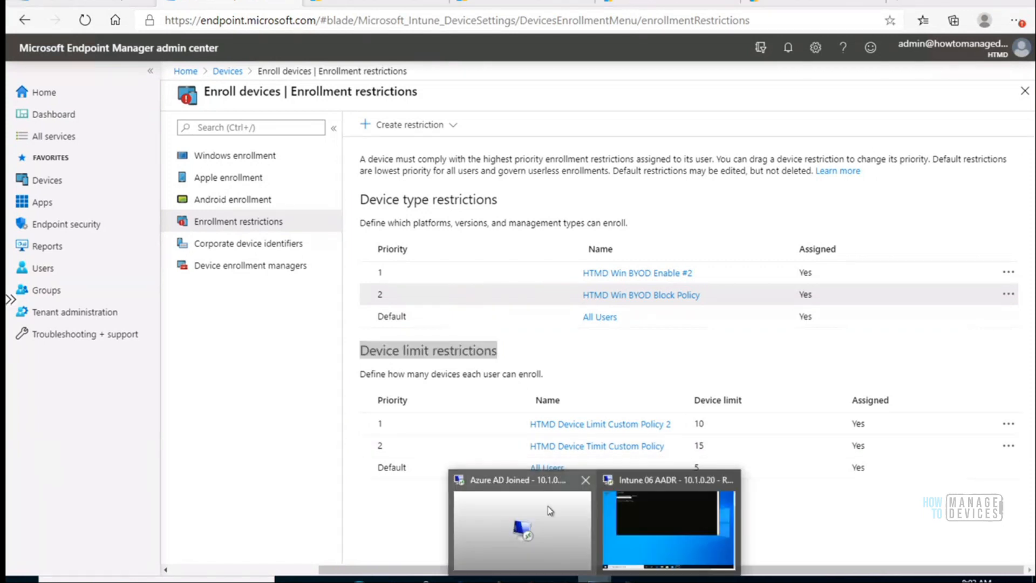
pyautogui.moveTo(548, 507)
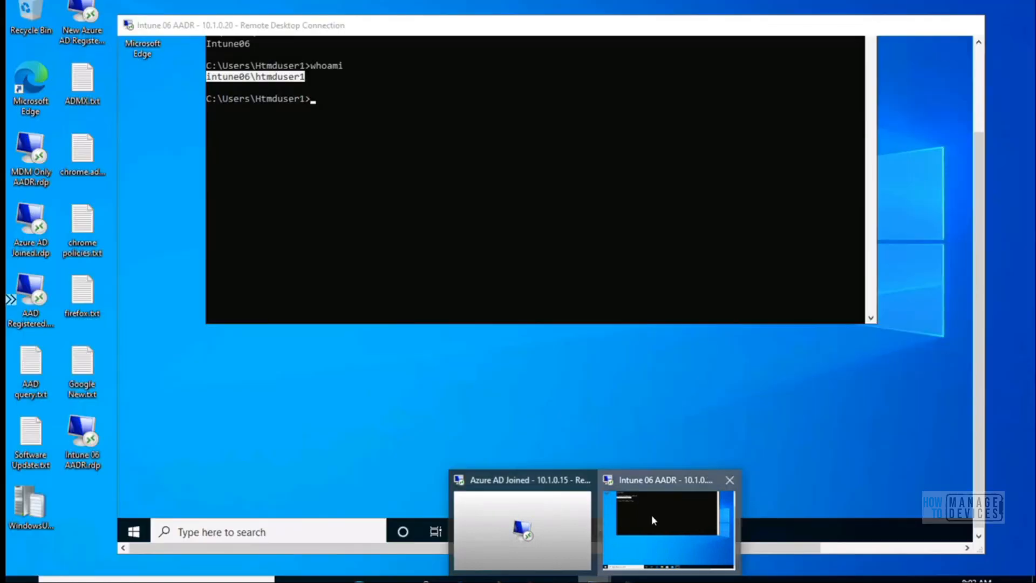
pyautogui.click(652, 515)
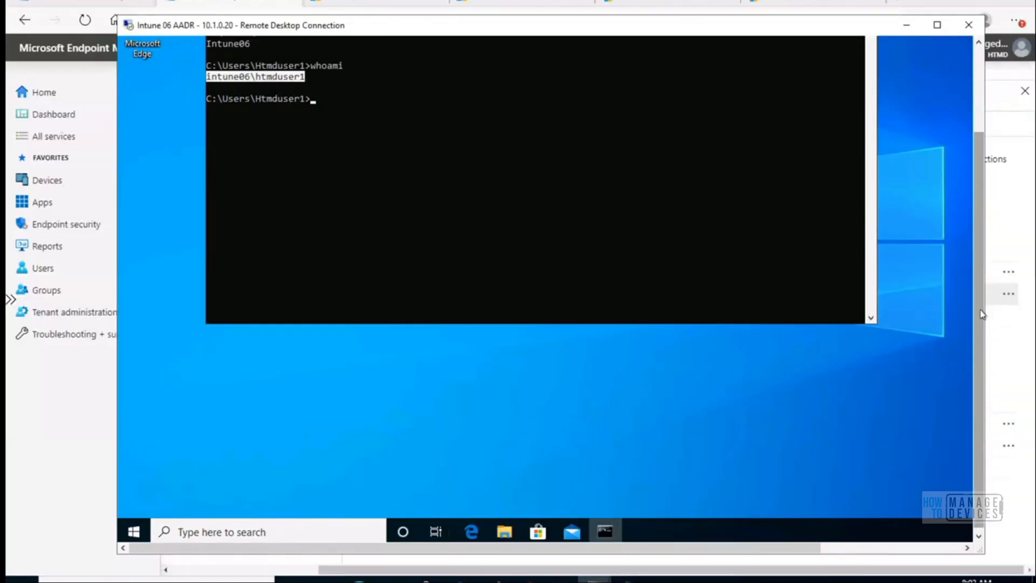
pyautogui.moveTo(983, 305); pyautogui.dragTo(980, 258)
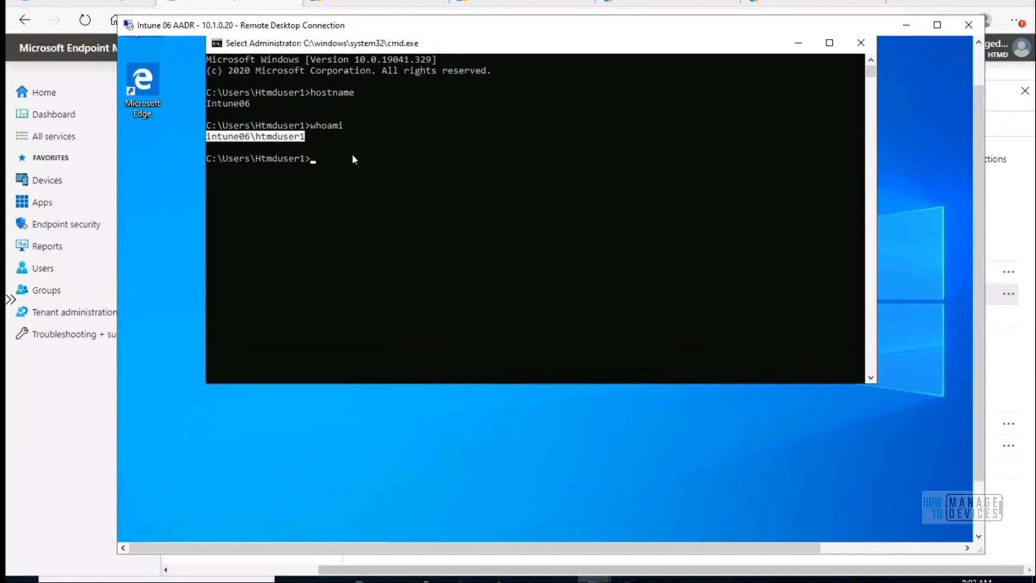
pyautogui.click(938, 25)
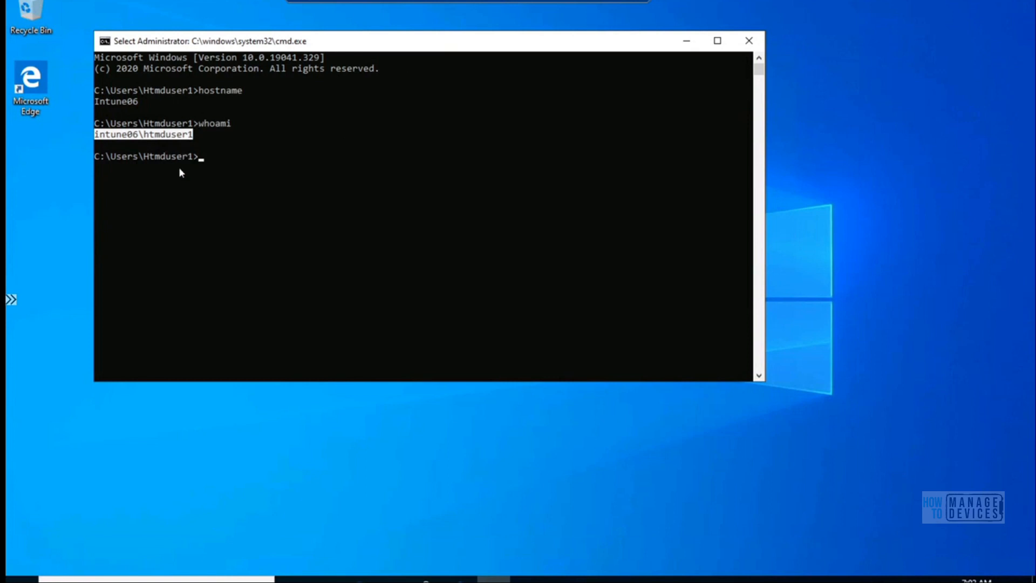
pyautogui.moveTo(212, 41); pyautogui.dragTo(349, 54)
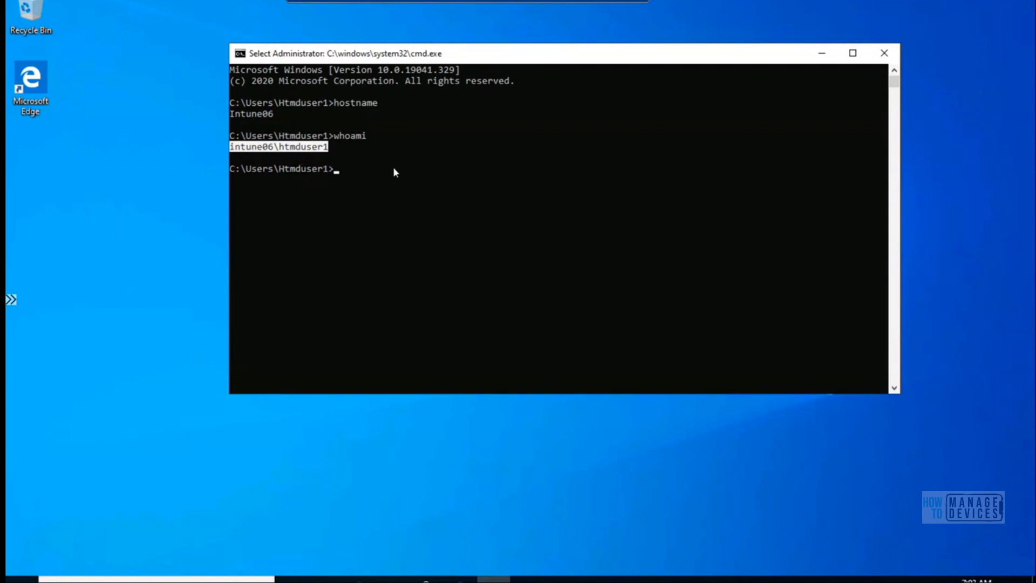
# - Run winver in the command prompt to check the Windows version, and close the About Windows dialog
pyautogui.write('winver')
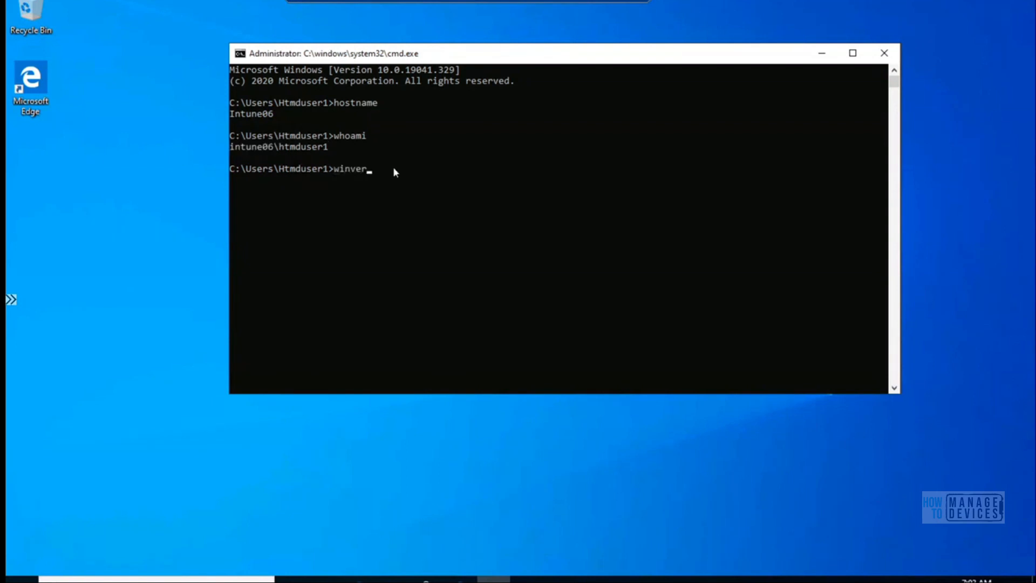
pyautogui.press('Return')
pyautogui.moveTo(217, 28); pyautogui.dragTo(770, 74)
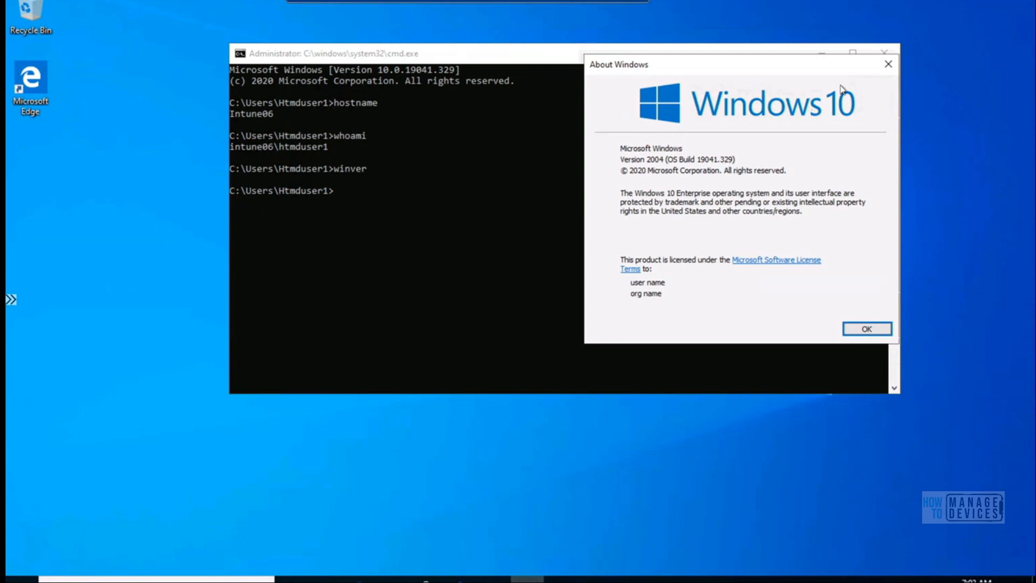
pyautogui.click(884, 71)
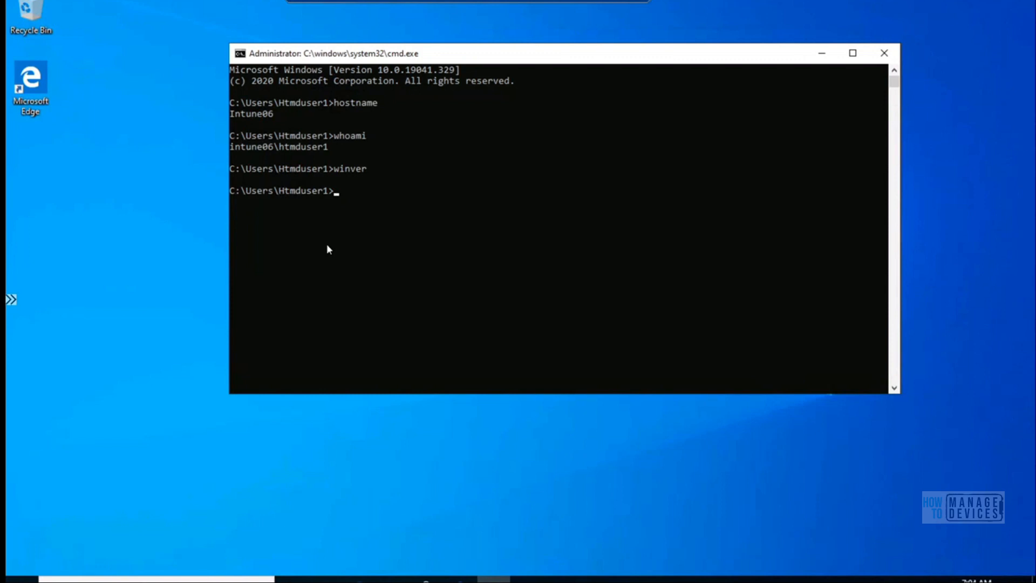
# - Open the Access work or school page of the Accounts section in Windows Settings
pyautogui.click(11, 579)
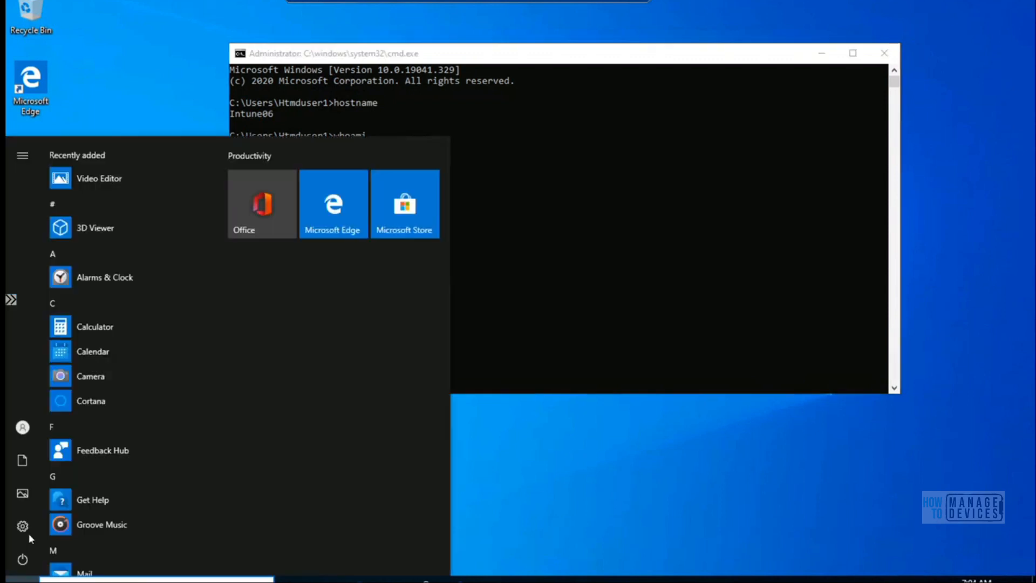
pyautogui.click(30, 526)
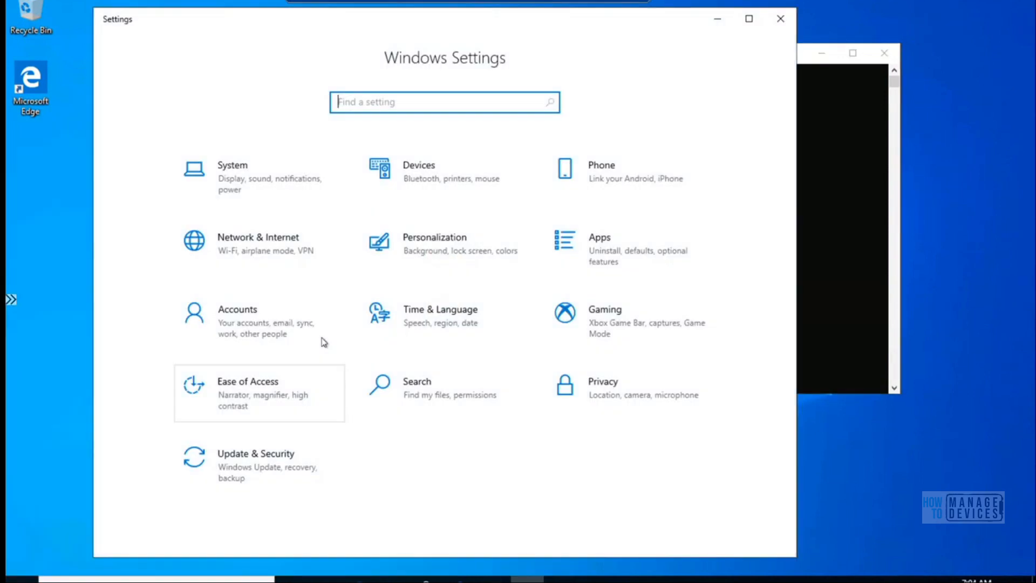
pyautogui.click(270, 315)
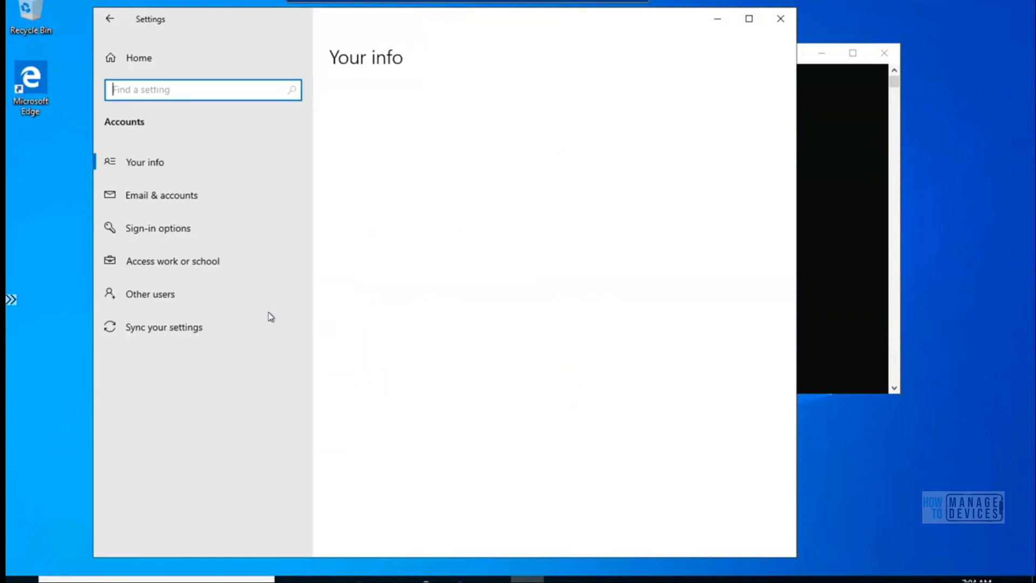
pyautogui.click(204, 266)
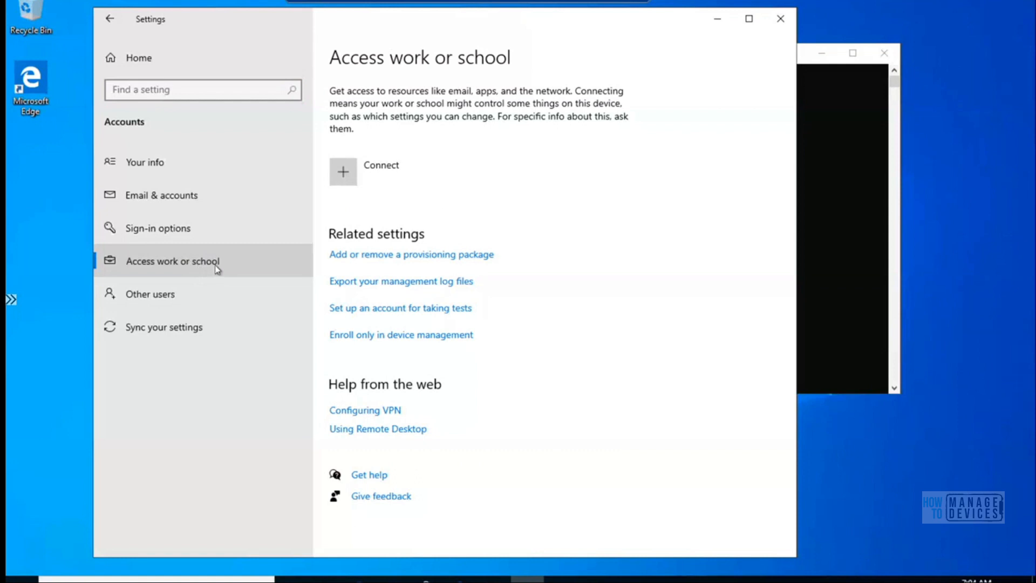
# - Look at the sign-in for joining the device to Azure Active Directory, cancel it and reopen the work or school account setup
pyautogui.click(398, 168)
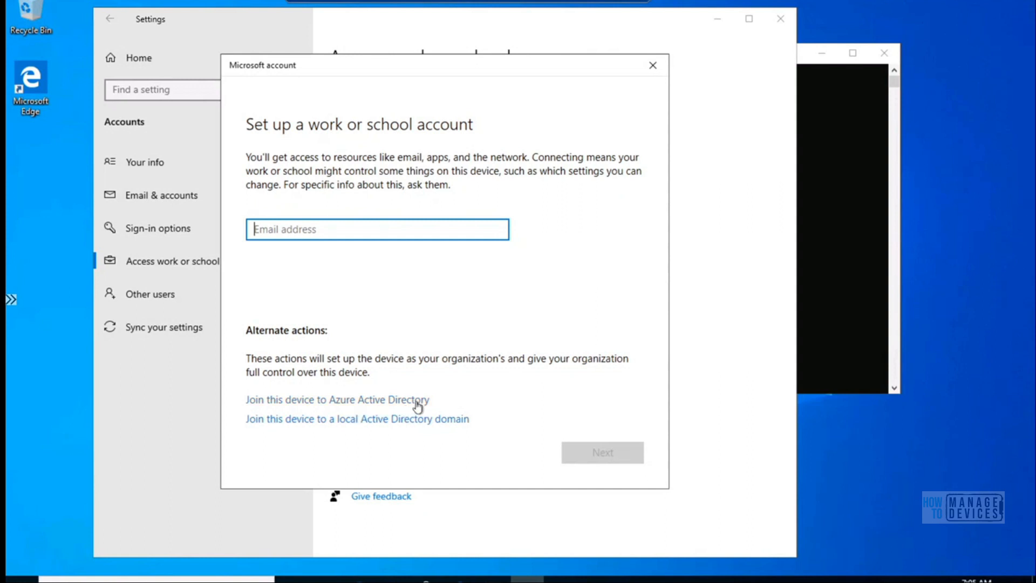
pyautogui.click(313, 403)
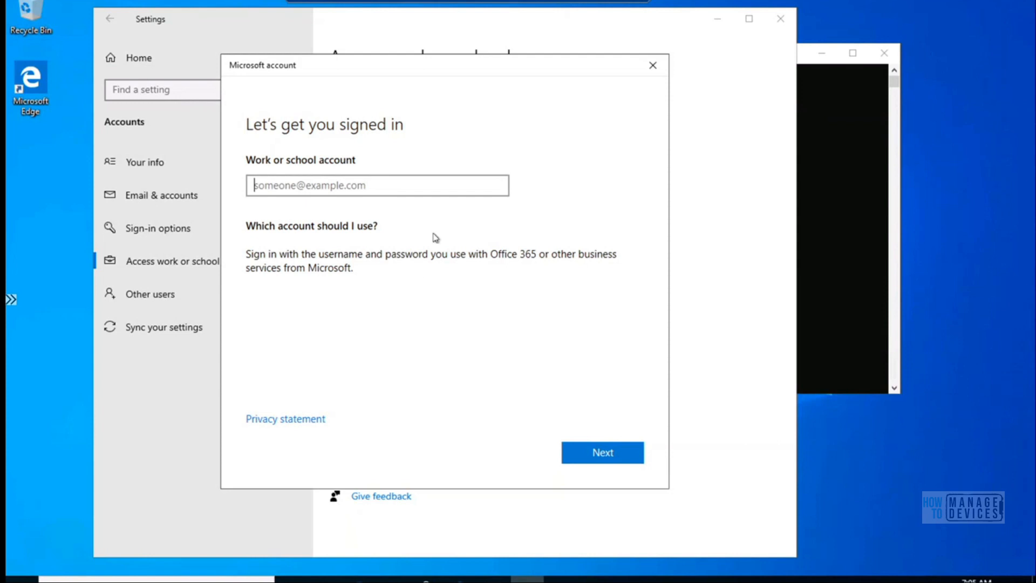
pyautogui.click(655, 67)
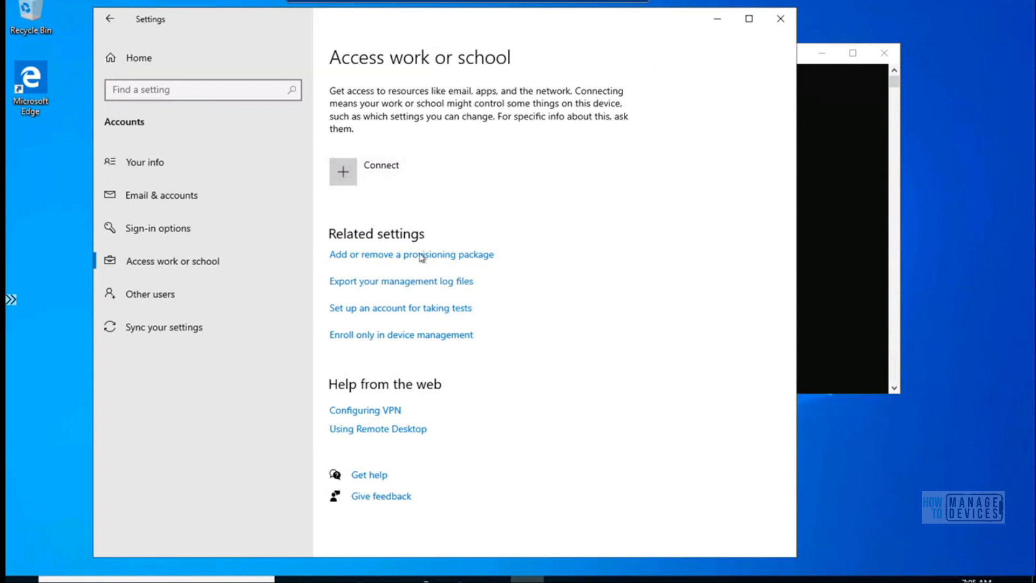
pyautogui.click(385, 176)
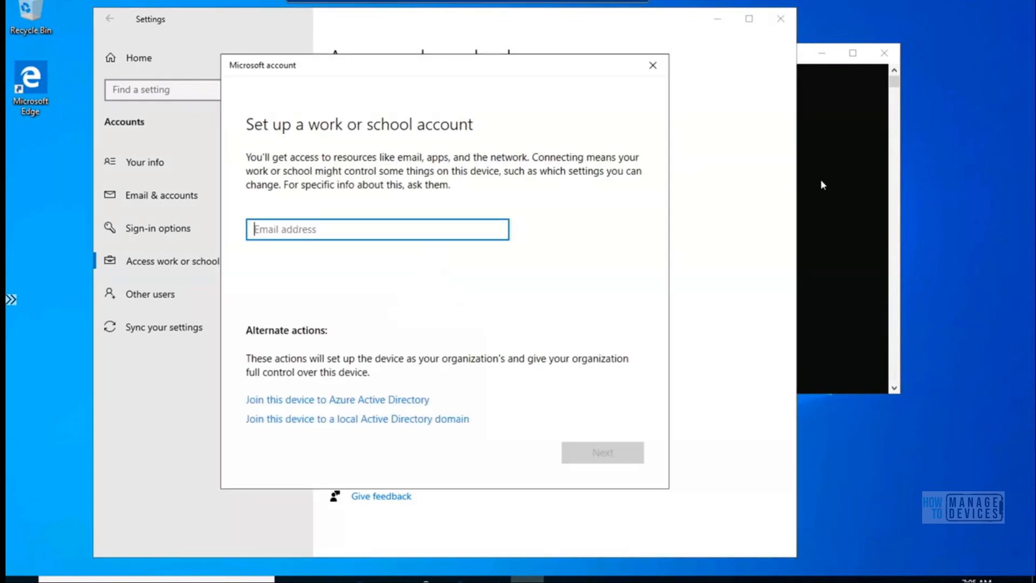
# - Launch Event Viewer by running eventvwr in the command prompt, and maximize its window
pyautogui.click(829, 91)
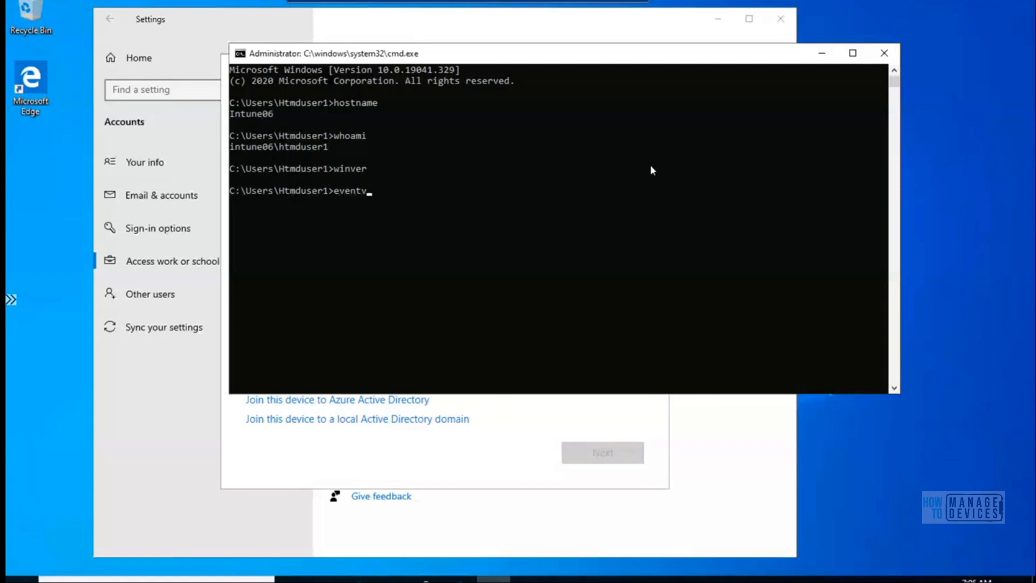
pyautogui.write('r')
pyautogui.press('Return')
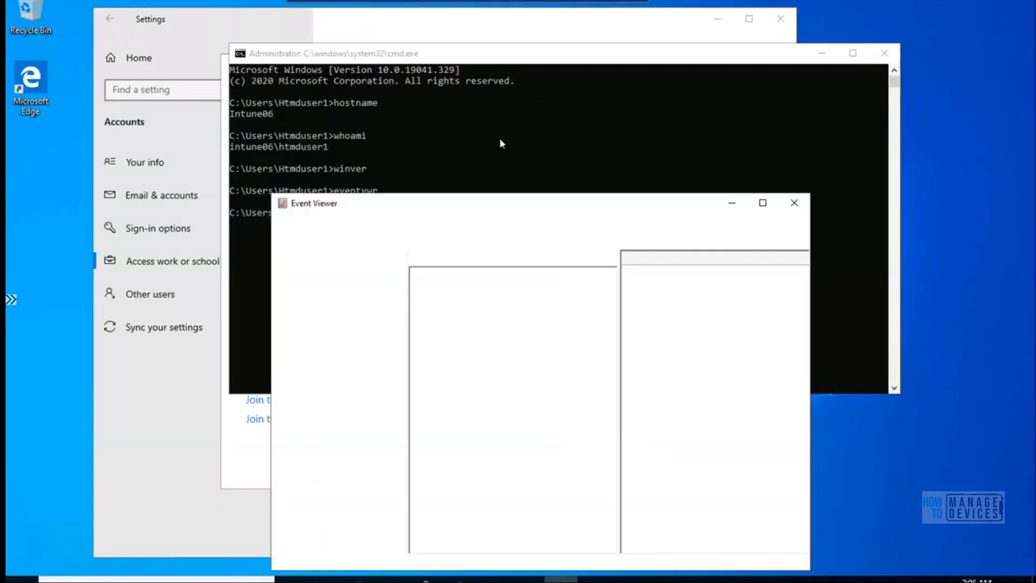
pyautogui.doubleClick(515, 206)
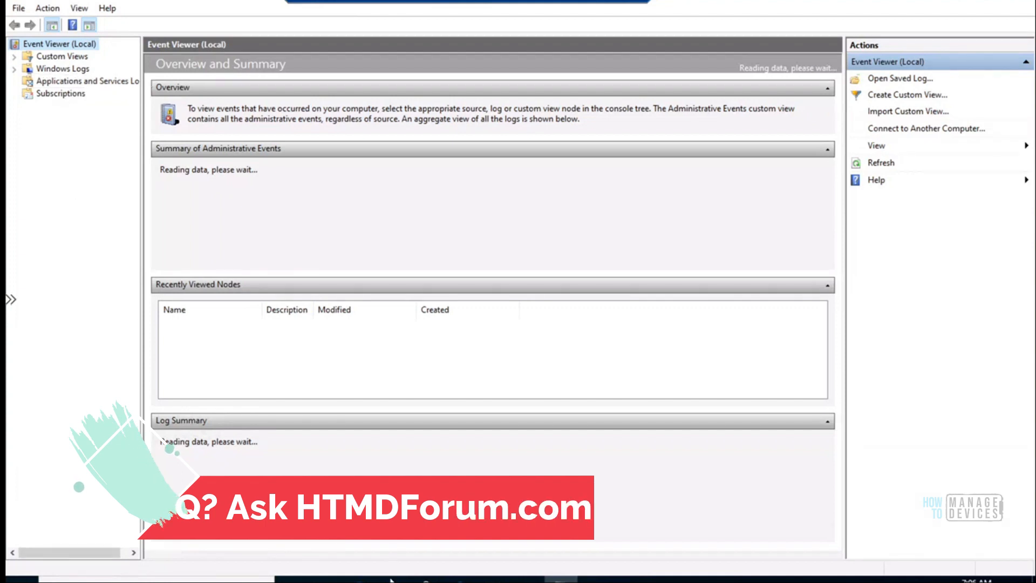
# - Switch to Microsoft Store, search for "company" and open the Company Portal app page
pyautogui.click(427, 579)
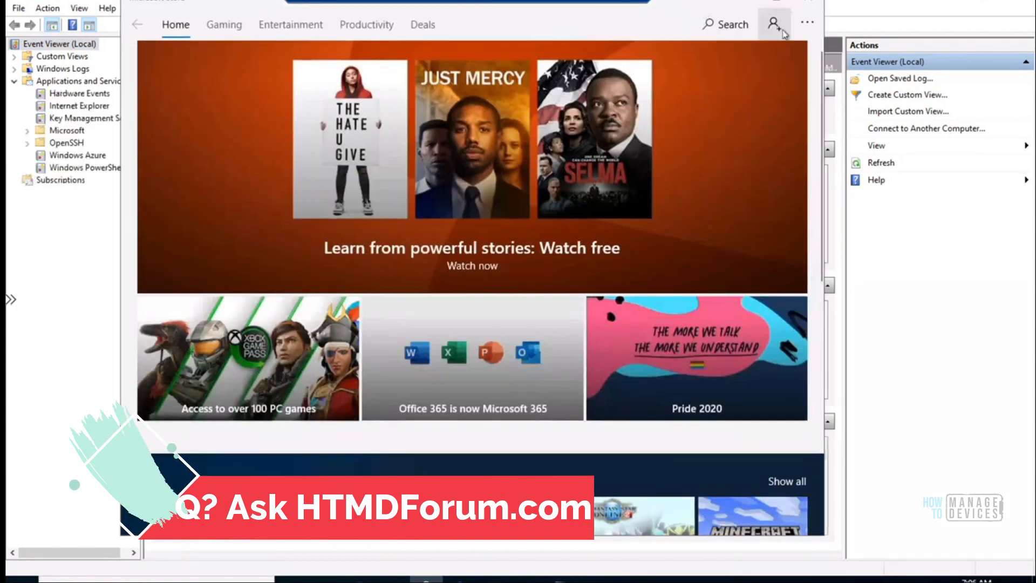
pyautogui.click(726, 24)
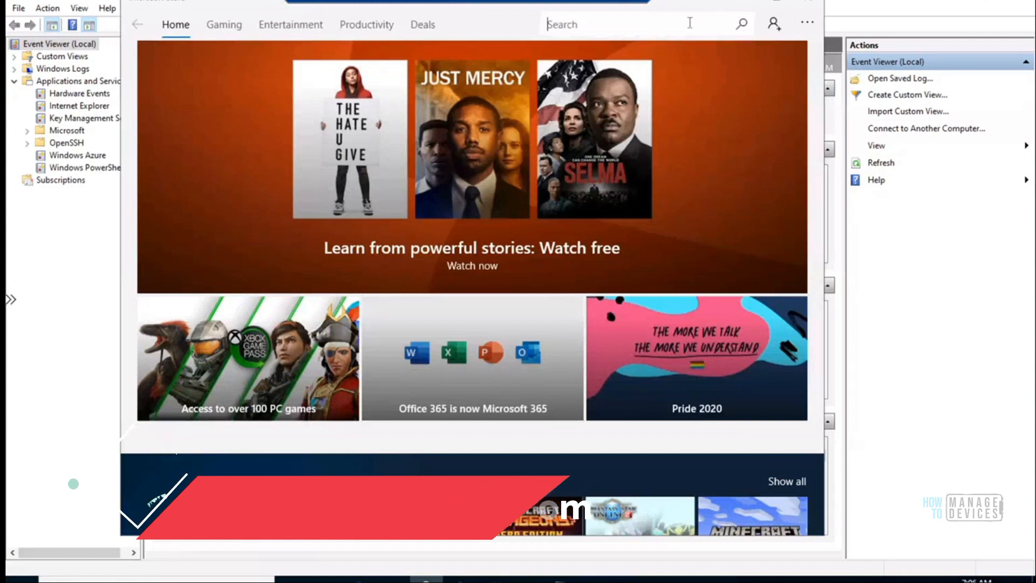
pyautogui.write('company')
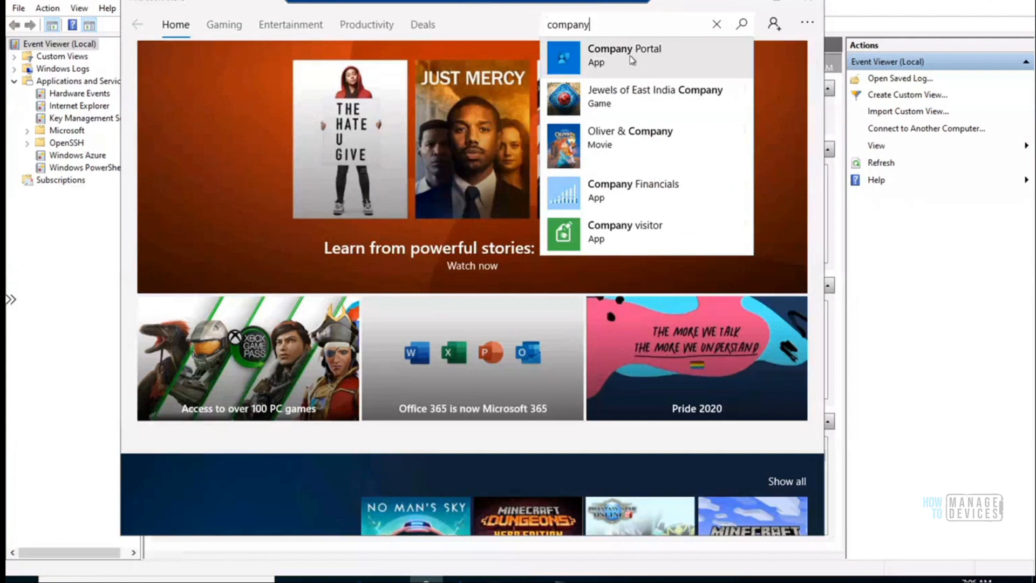
pyautogui.click(632, 59)
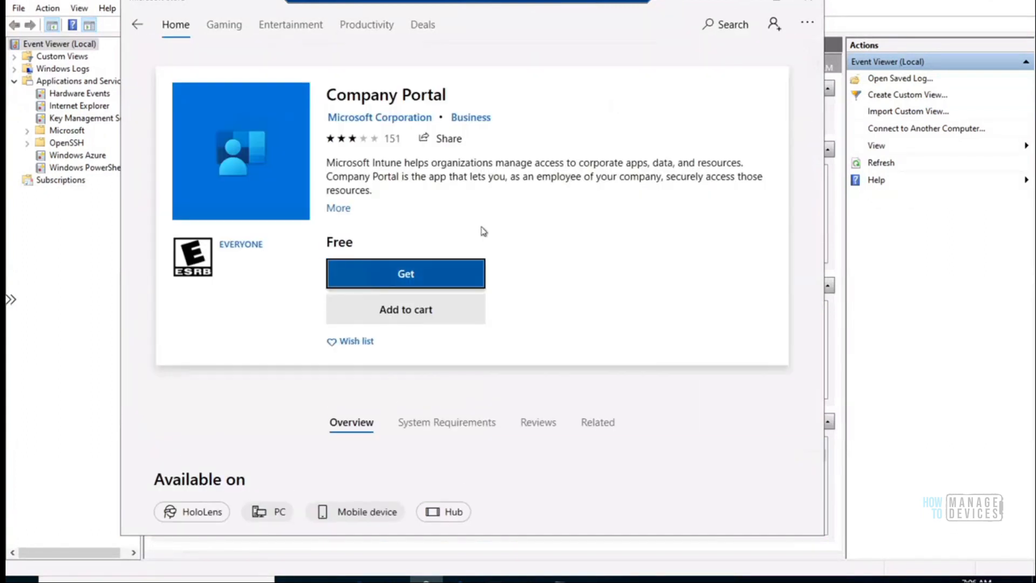
# - Install the free Company Portal app from Microsoft Store and minimize the Store window
pyautogui.click(447, 276)
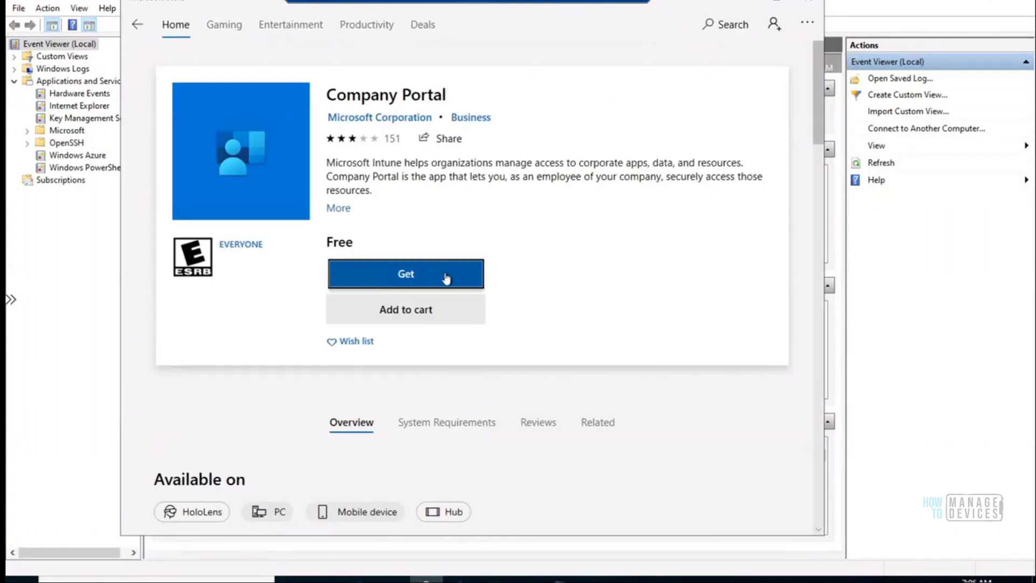
pyautogui.click(426, 296)
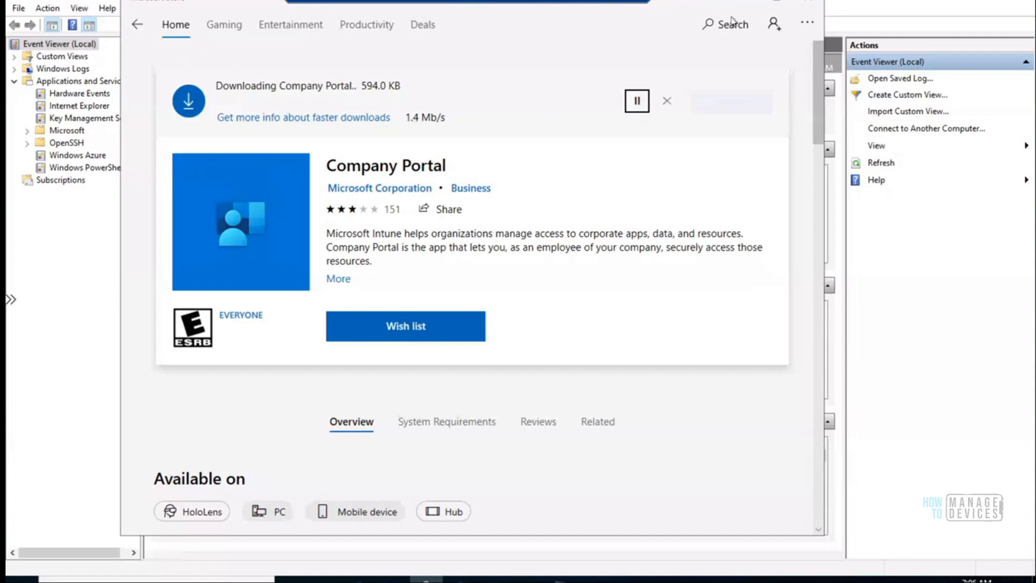
pyautogui.click(746, 2)
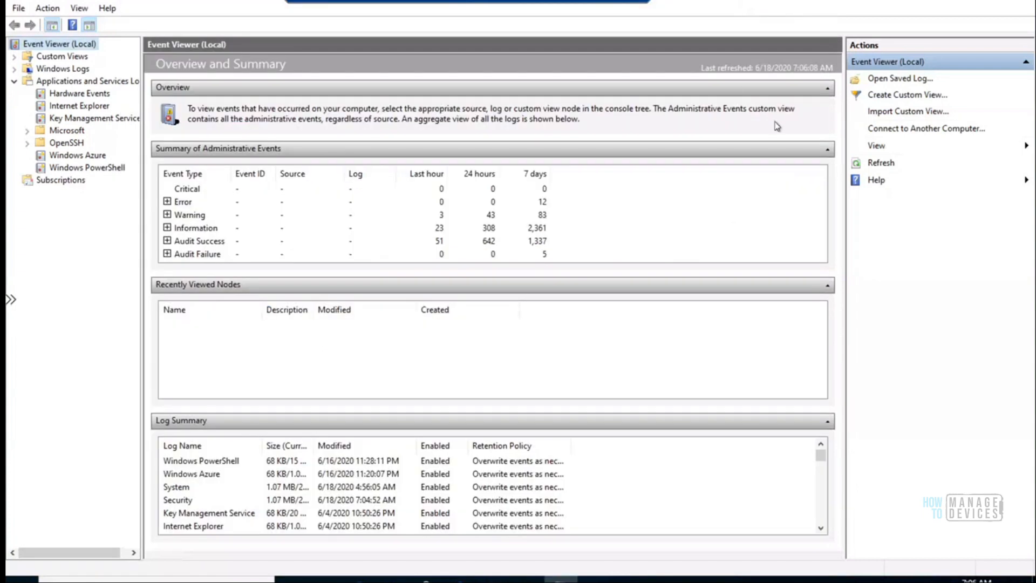
# - Expand Microsoft, Windows and DeviceManagement-Enterprise-Diagnostics-Provider in Event Viewer, widening the console tree to read the folder names
pyautogui.click(27, 131)
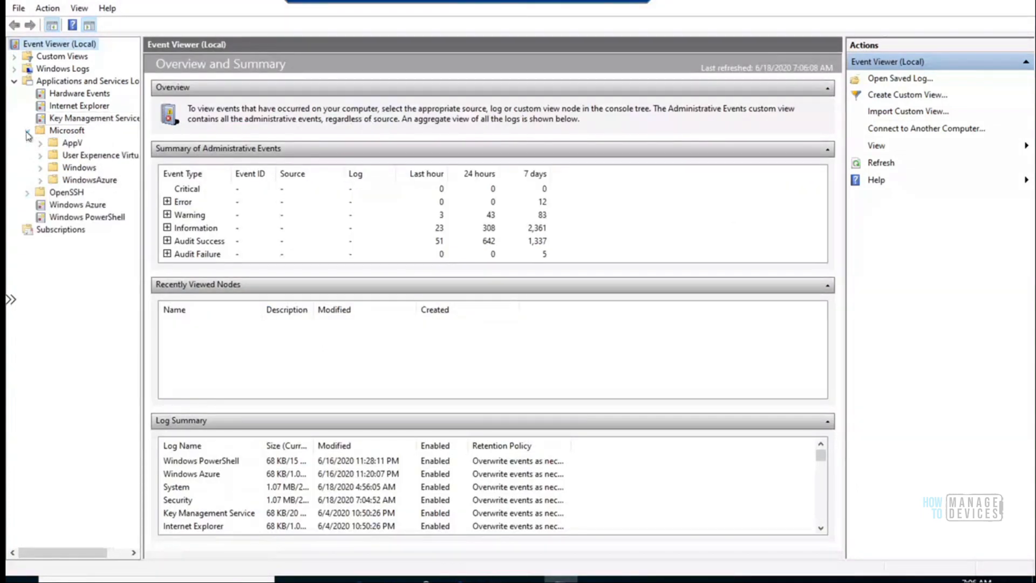
pyautogui.click(41, 169)
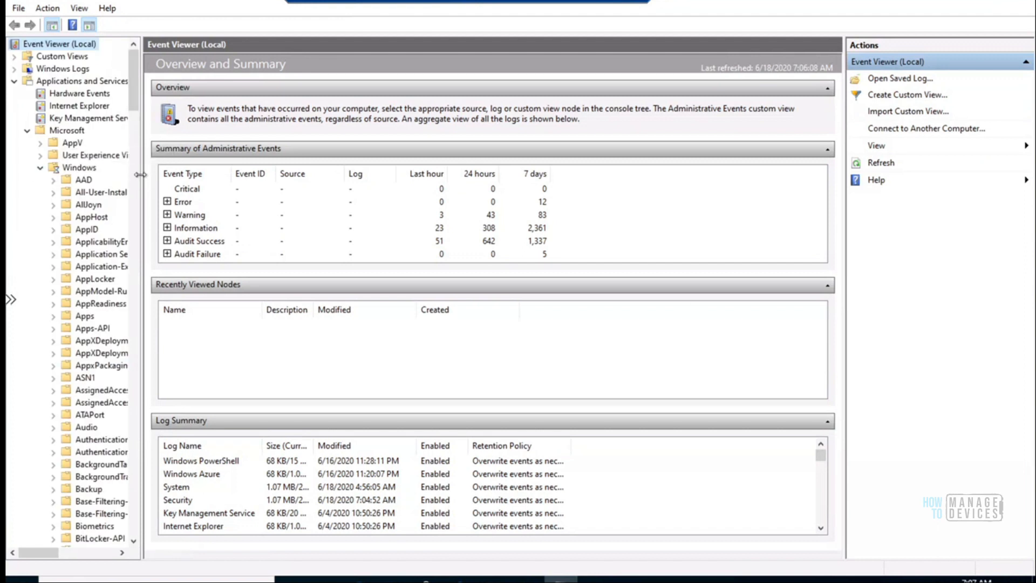
pyautogui.moveTo(281, 167); pyautogui.dragTo(429, 183)
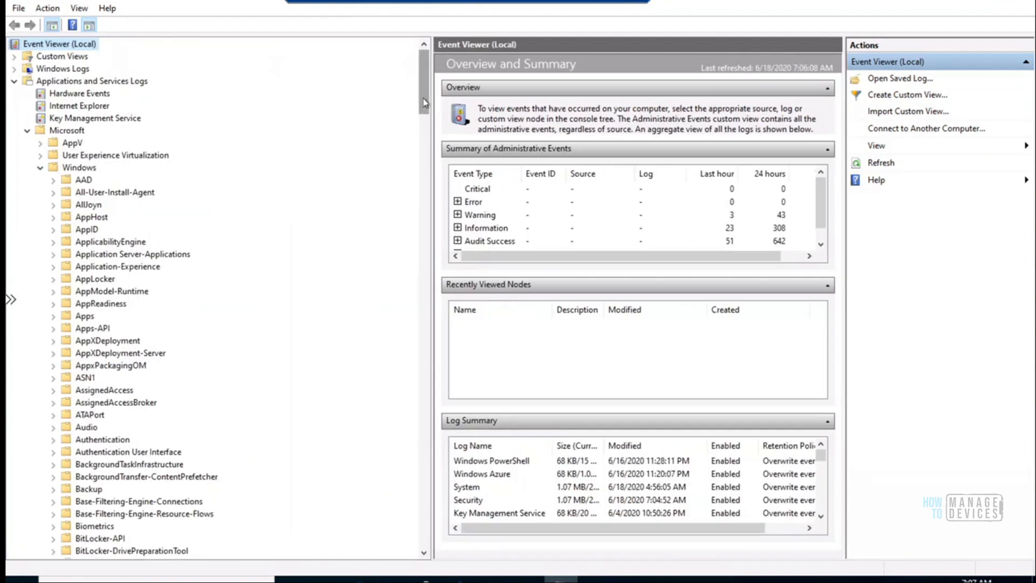
pyautogui.scroll(-9, 426, 137)
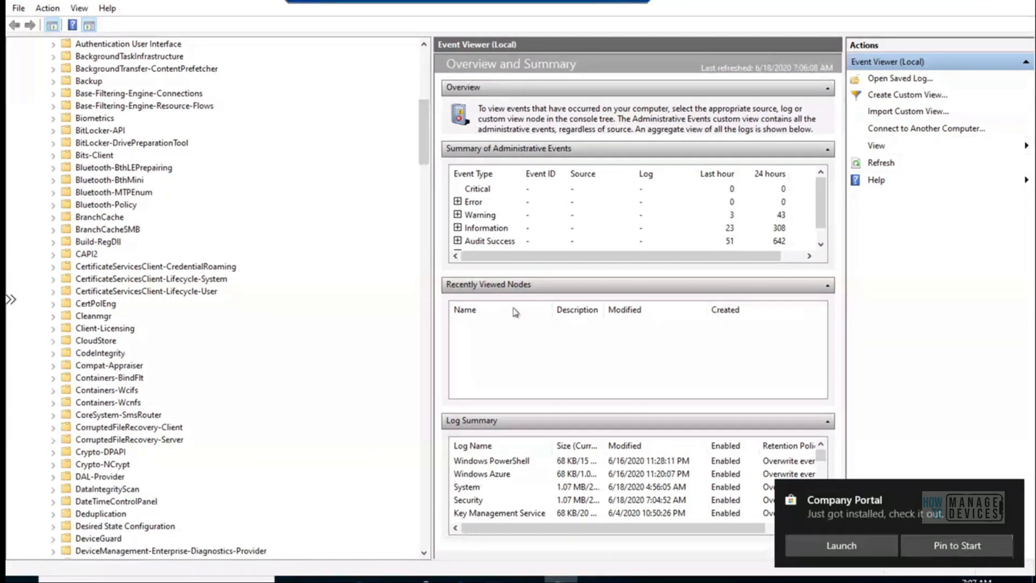
pyautogui.moveTo(424, 154); pyautogui.dragTo(427, 178)
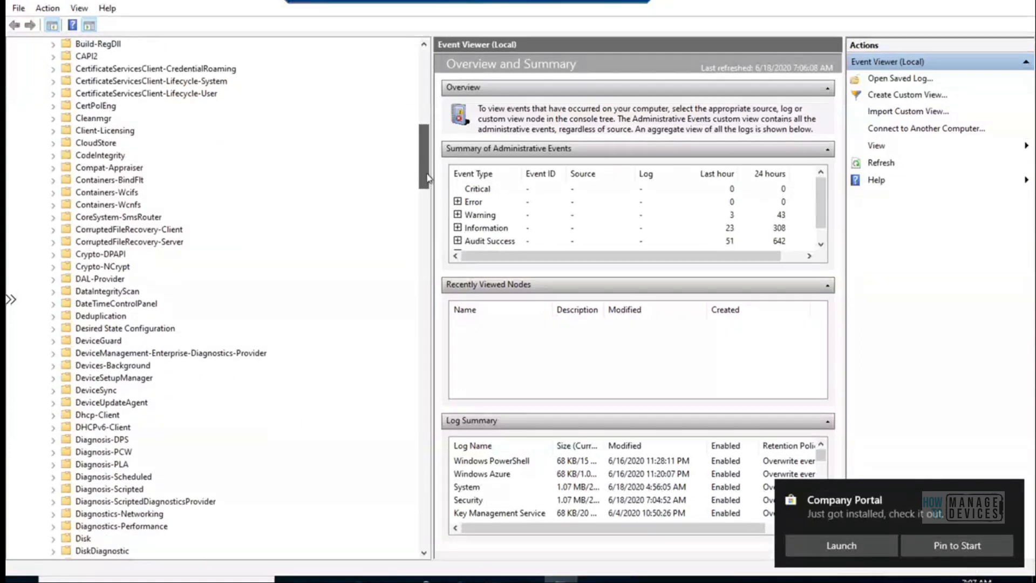
pyautogui.click(53, 353)
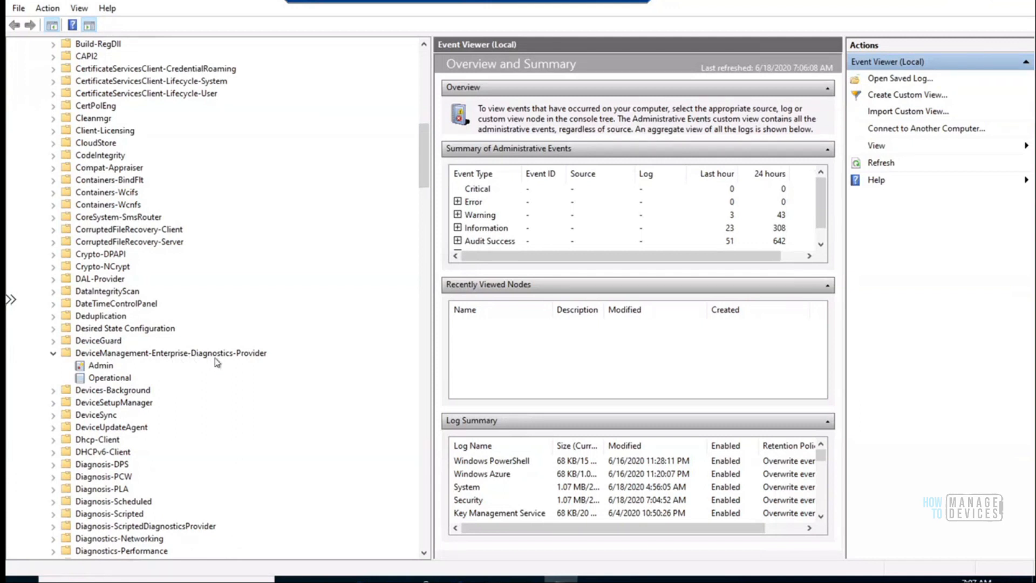
# - Open the Admin log of DeviceManagement-Enterprise-Diagnostics-Provider and narrow the console tree to give the event list more room
pyautogui.click(95, 369)
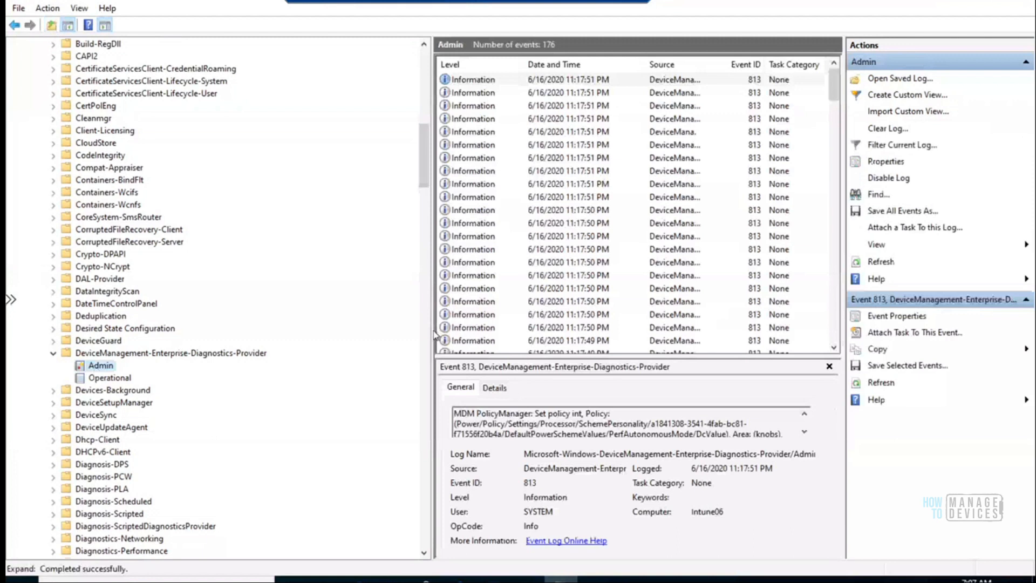
pyautogui.moveTo(434, 334); pyautogui.dragTo(301, 314)
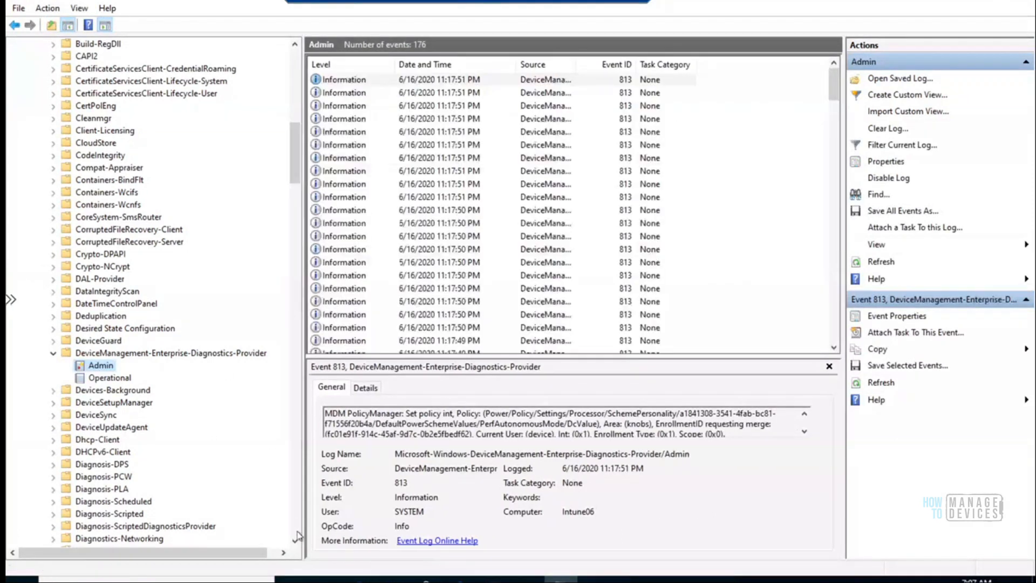
pyautogui.moveTo(296, 541); pyautogui.dragTo(296, 542)
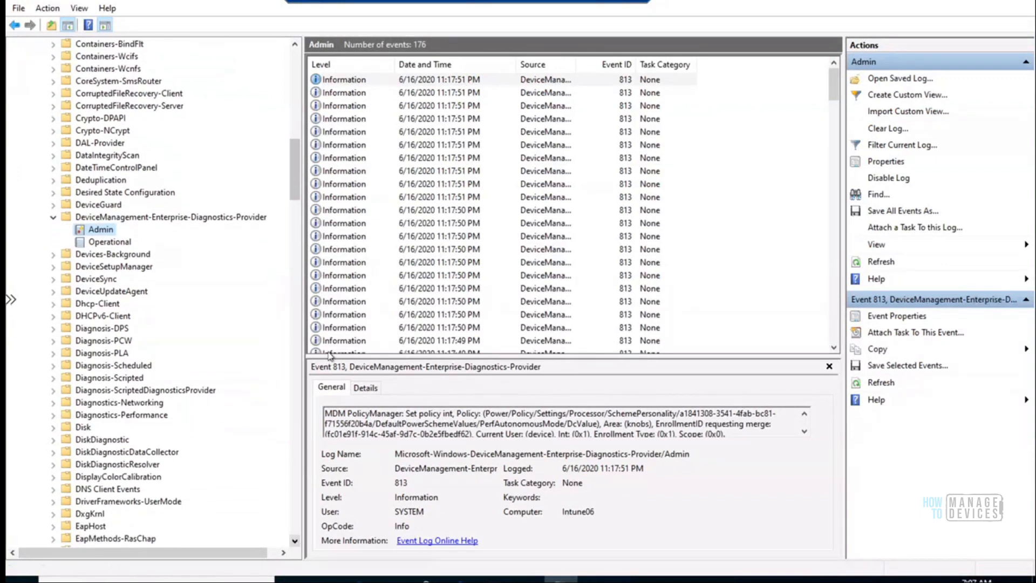
# - Go through the Admin log's events one by one, reading each event's description
pyautogui.click(355, 94)
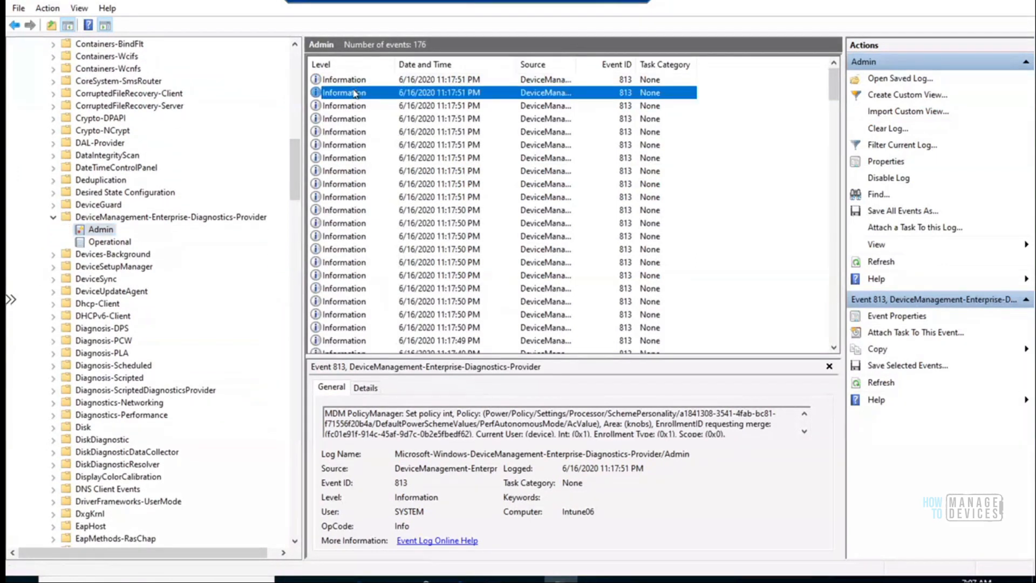
pyautogui.press('Down')
pyautogui.press('Down')
pyautogui.press('Down')
pyautogui.press('Down')
pyautogui.press('Down')
pyautogui.press('Down')
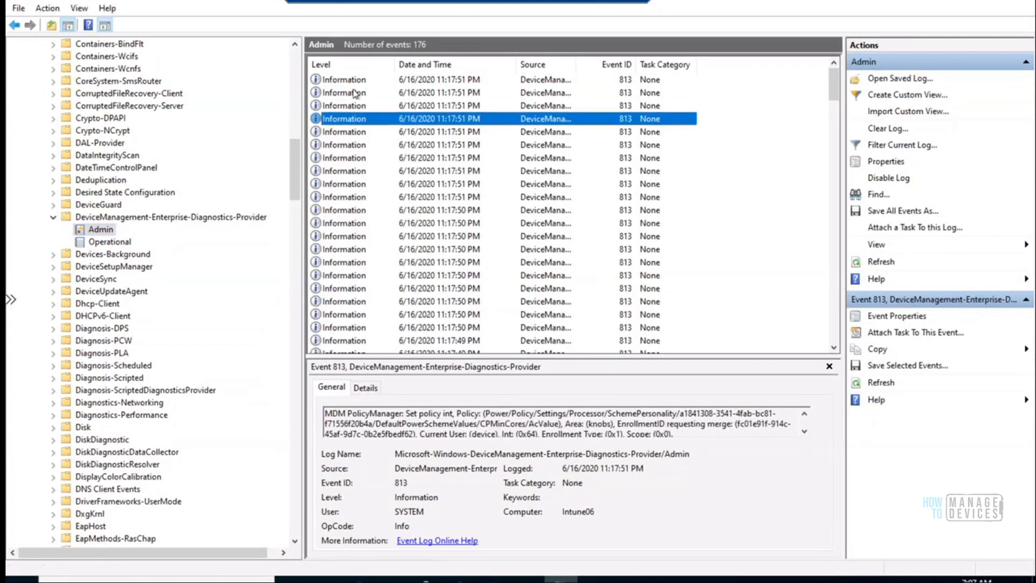
pyautogui.press('Down')
pyautogui.press('Down')
pyautogui.press('Down')
pyautogui.press('Down')
pyautogui.press('Down')
pyautogui.press('Down')
pyautogui.press('Down')
pyautogui.press('Down')
pyautogui.press('Down')
pyautogui.press('Down')
pyautogui.press('Down')
pyautogui.press('Down')
pyautogui.press('Down')
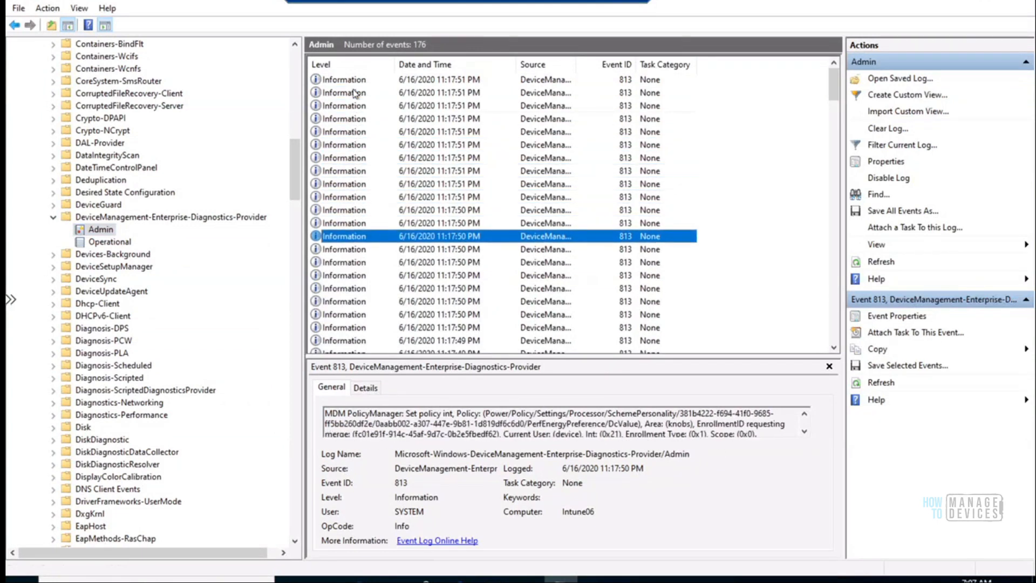
pyautogui.press('Down')
pyautogui.press('Down')
pyautogui.press('Down')
pyautogui.press('Down')
pyautogui.press('Down')
pyautogui.press('Down')
pyautogui.press('Down')
pyautogui.press('Down')
pyautogui.press('Down')
pyautogui.press('Down')
pyautogui.press('Down')
pyautogui.press('Down')
pyautogui.press('Down')
pyautogui.press('Down')
pyautogui.press('Down')
pyautogui.press('Down')
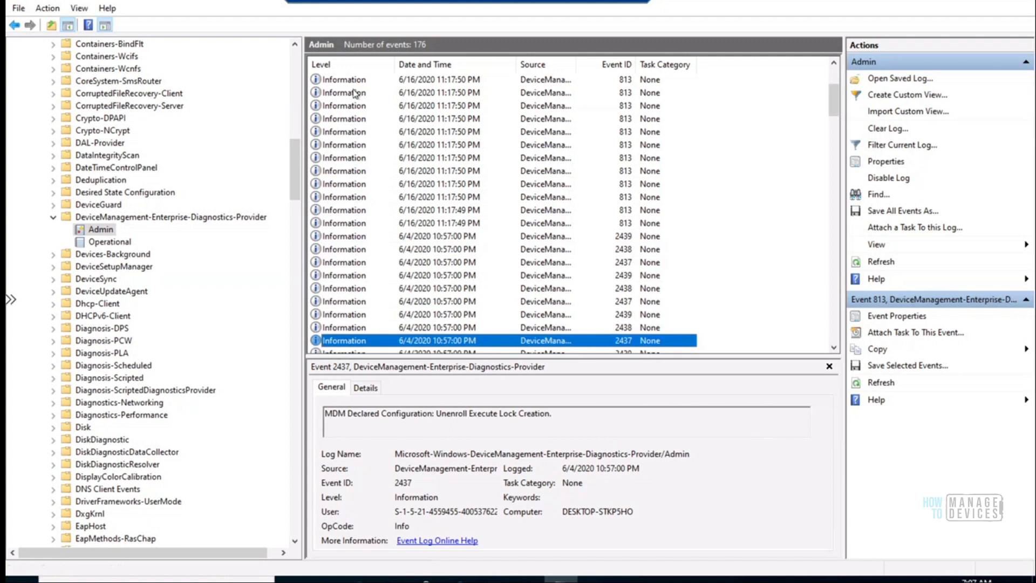
pyautogui.press('Down')
pyautogui.press('Down')
pyautogui.press('Down')
pyautogui.press('Down')
pyautogui.press('Down')
pyautogui.press('Down')
pyautogui.press('Down')
pyautogui.press('Down')
pyautogui.press('Down')
pyautogui.press('Down')
pyautogui.press('Down')
pyautogui.press('Down')
pyautogui.press('Down')
pyautogui.press('Down')
pyautogui.press('Down')
pyautogui.press('Down')
pyautogui.press('Down')
pyautogui.press('Down')
pyautogui.press('Down')
pyautogui.press('Down')
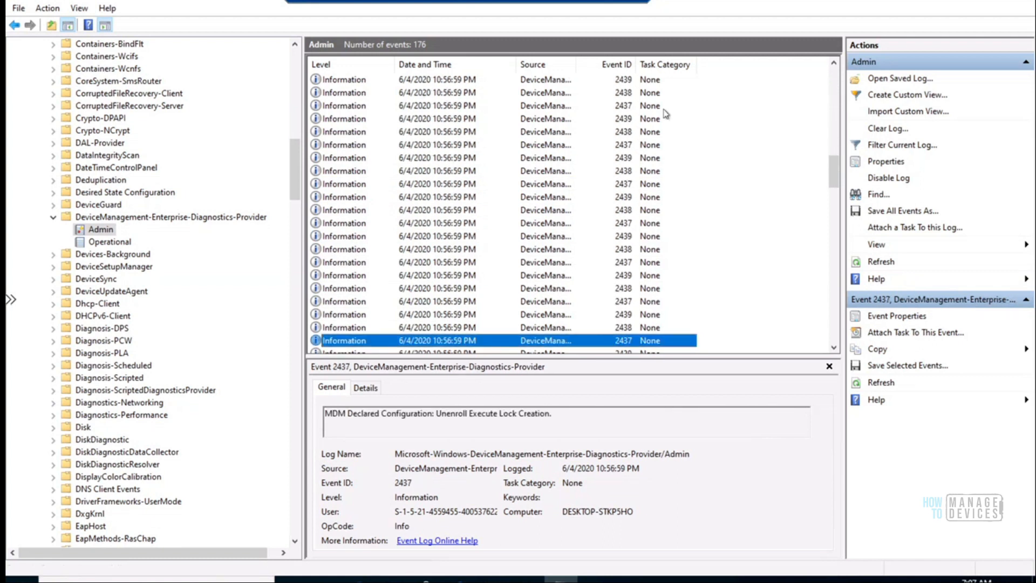
# - Examine the Error event with ID 844 near the end of the Admin log and its message text
pyautogui.moveTo(835, 186); pyautogui.dragTo(834, 369)
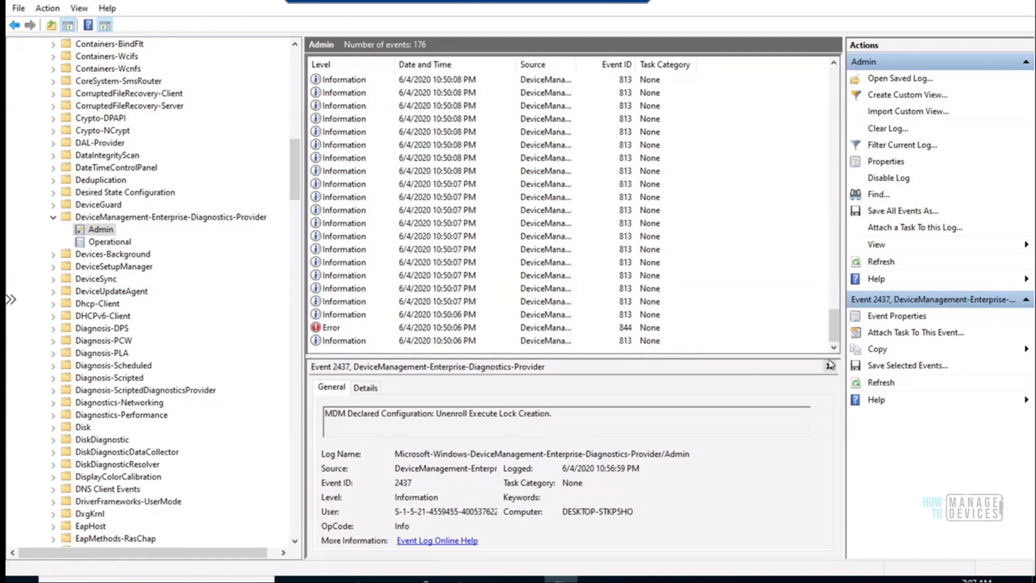
pyautogui.click(462, 328)
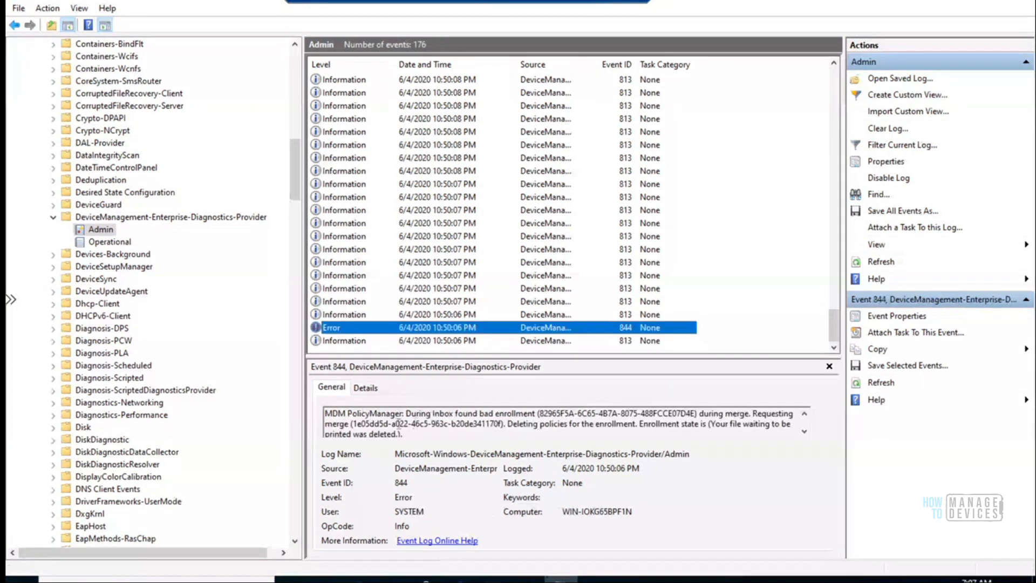
pyautogui.moveTo(344, 414); pyautogui.dragTo(432, 413)
# - Select the newest event in the Admin log and enlarge the preview pane to read its full description
pyautogui.moveTo(834, 318); pyautogui.dragTo(830, 71)
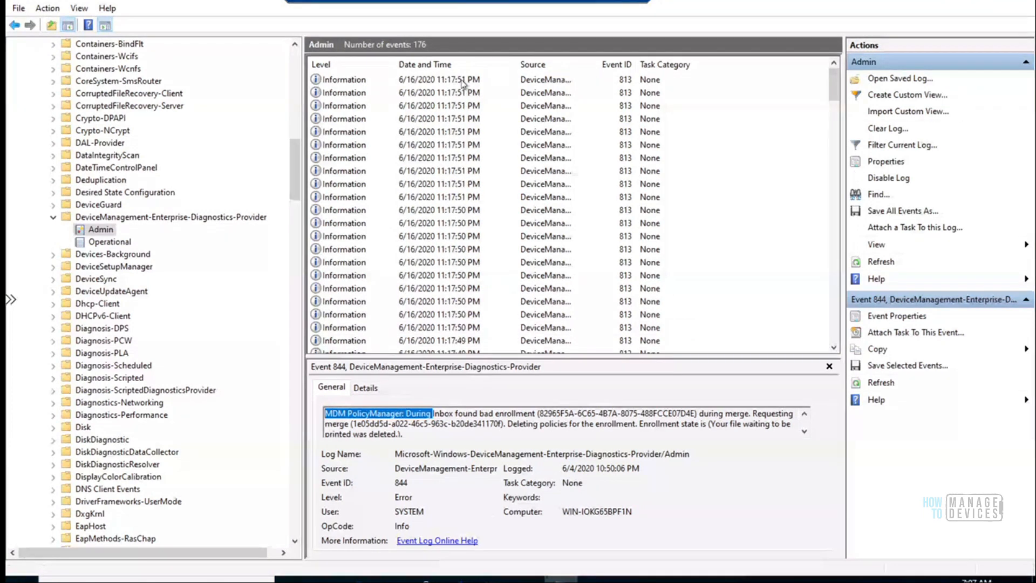
pyautogui.click(462, 81)
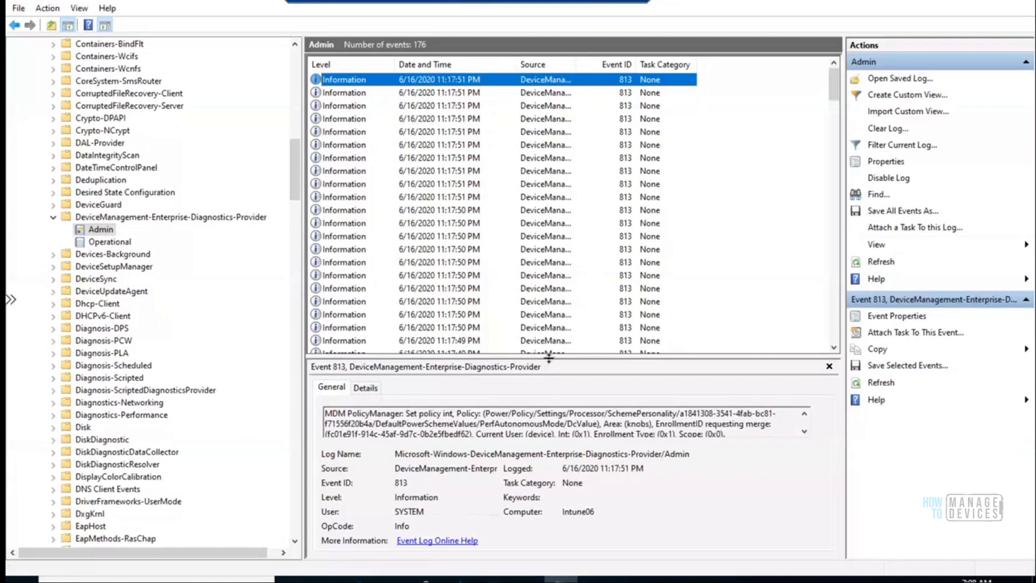
pyautogui.moveTo(549, 358); pyautogui.dragTo(548, 305)
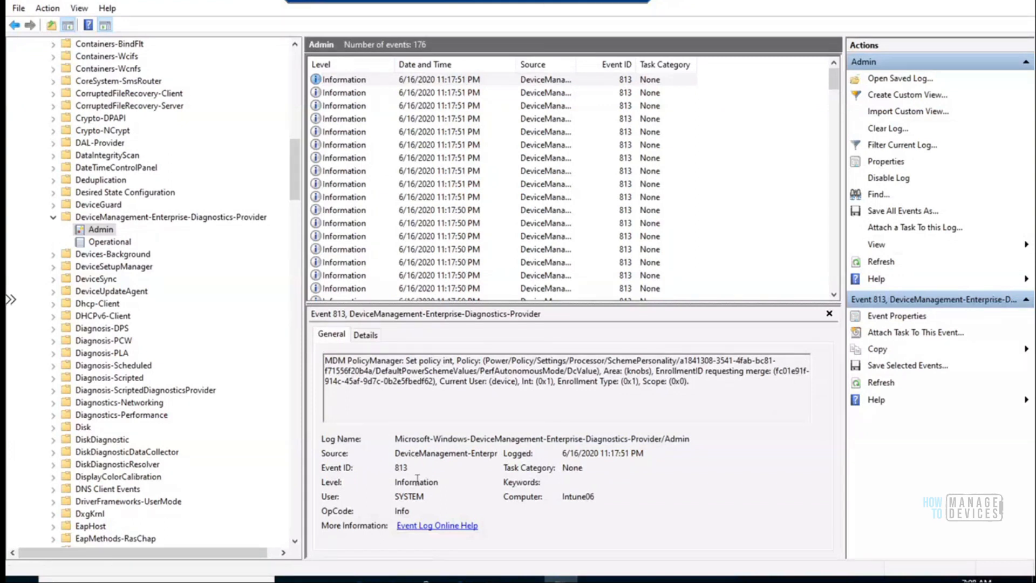
# - Switch to the browser and view the all-devices lists in Endpoint Manager and Azure Active Directory, refreshing the Endpoint Manager list
pyautogui.click(493, 580)
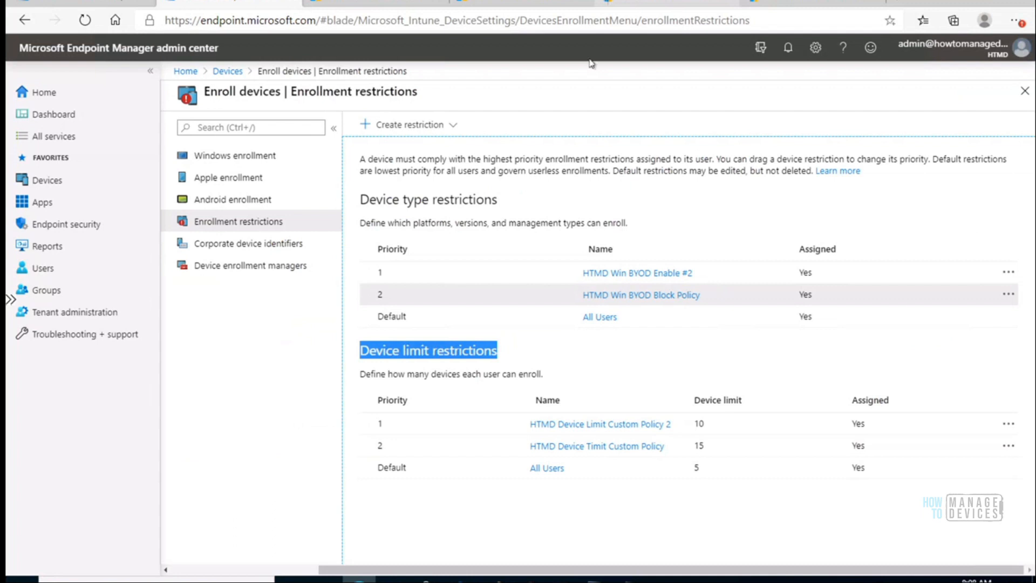
pyautogui.click(50, 182)
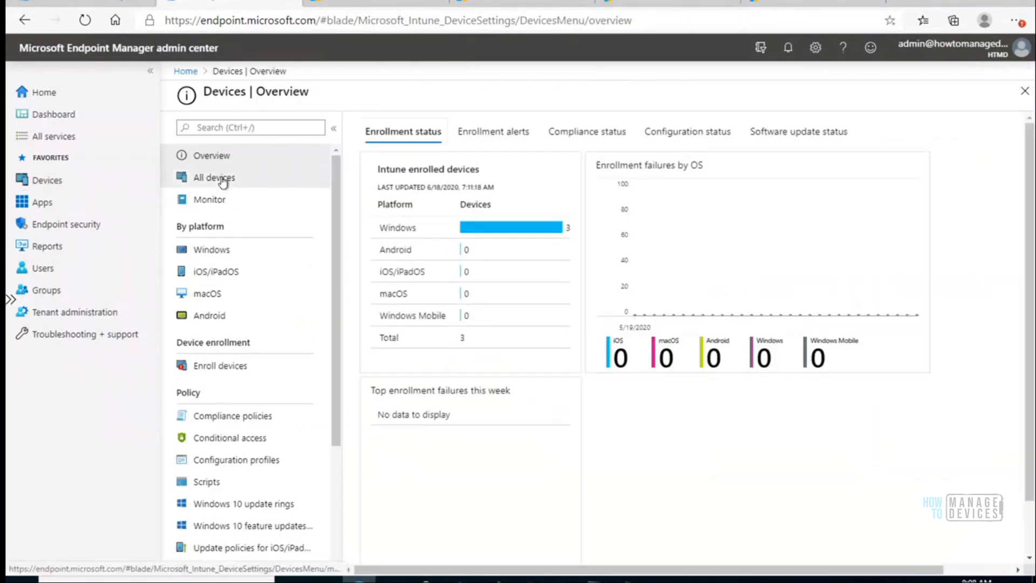
pyautogui.click(223, 181)
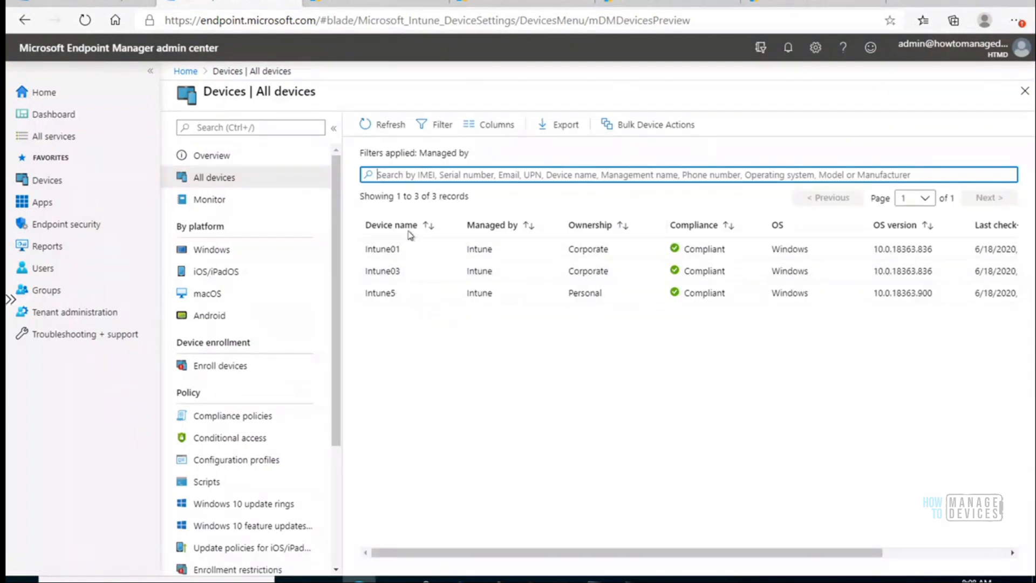
pyautogui.click(384, 125)
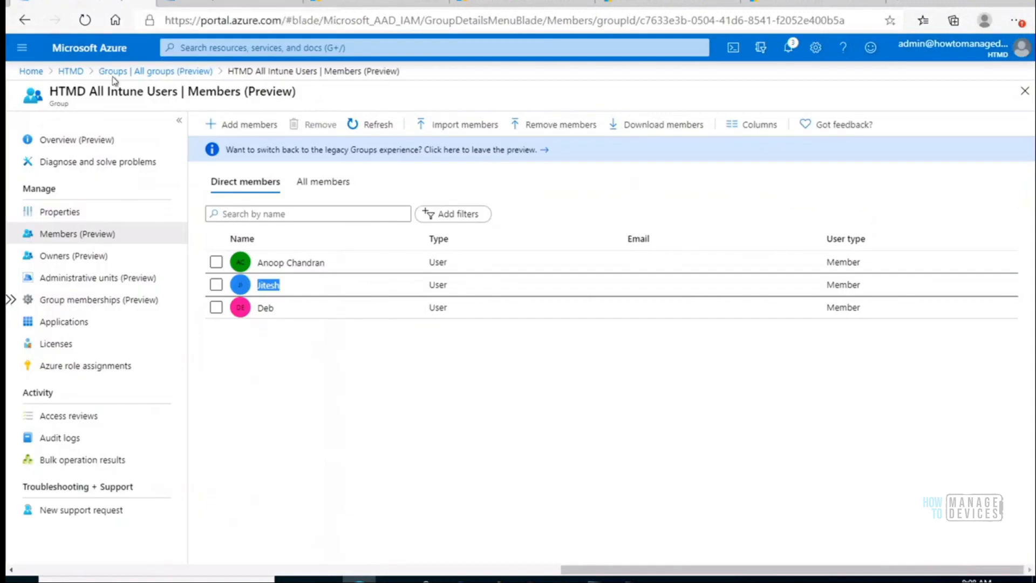
pyautogui.click(71, 71)
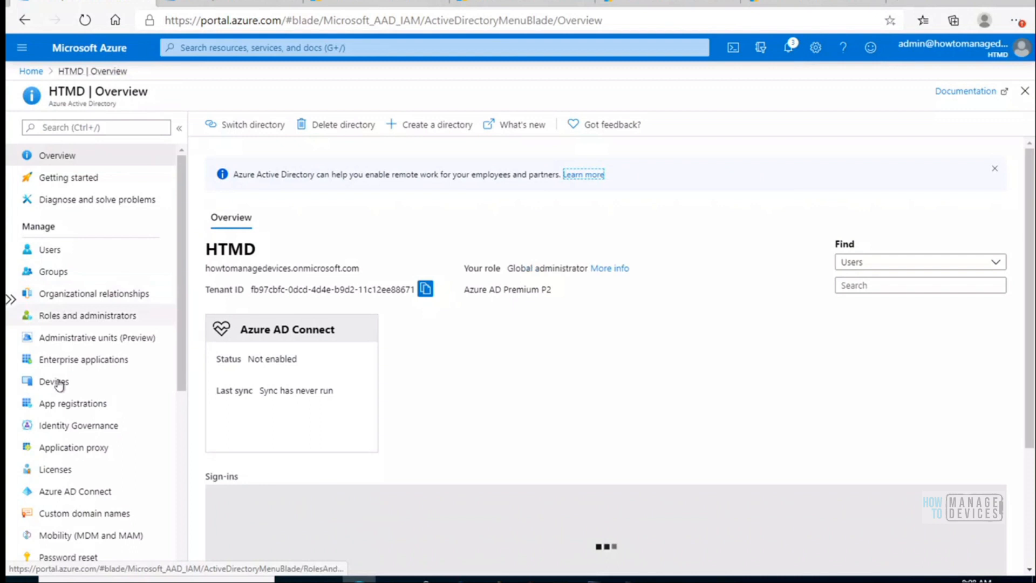
pyautogui.click(54, 385)
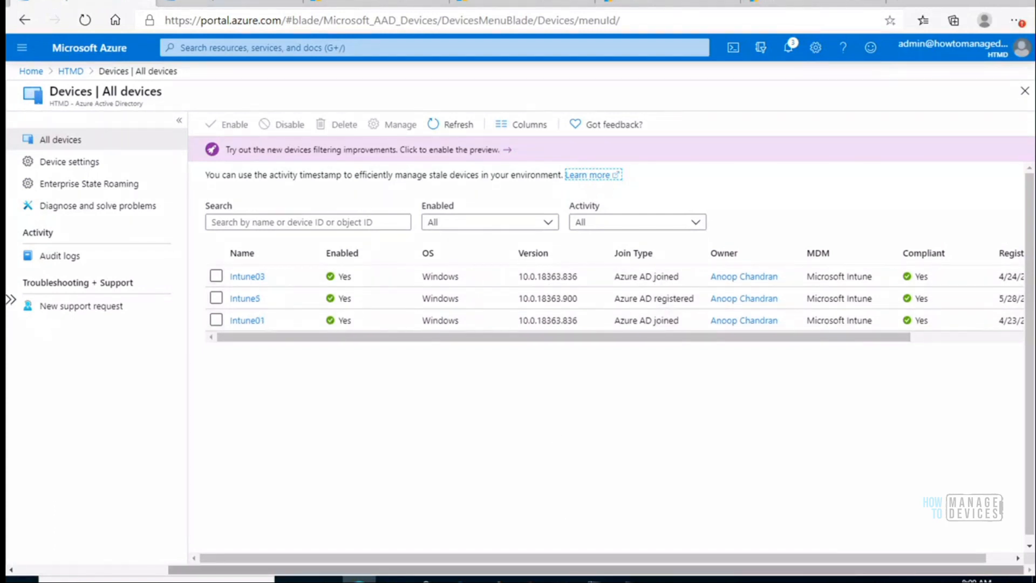
# - Return to the Intune 06 AADR remote session, minimize the command prompt and restore Event Viewer from its maximized size
pyautogui.moveTo(594, 579)
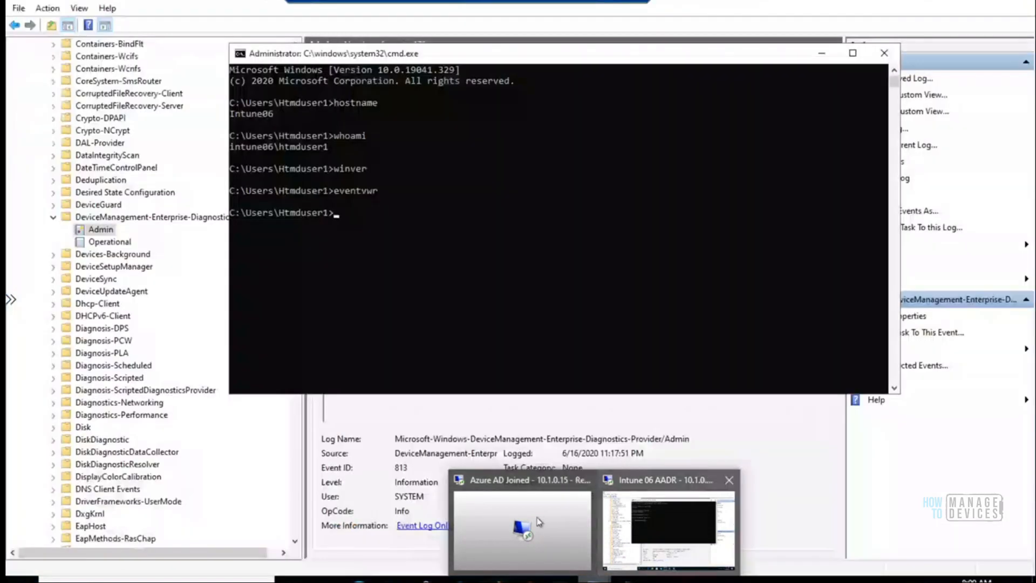
pyautogui.click(654, 520)
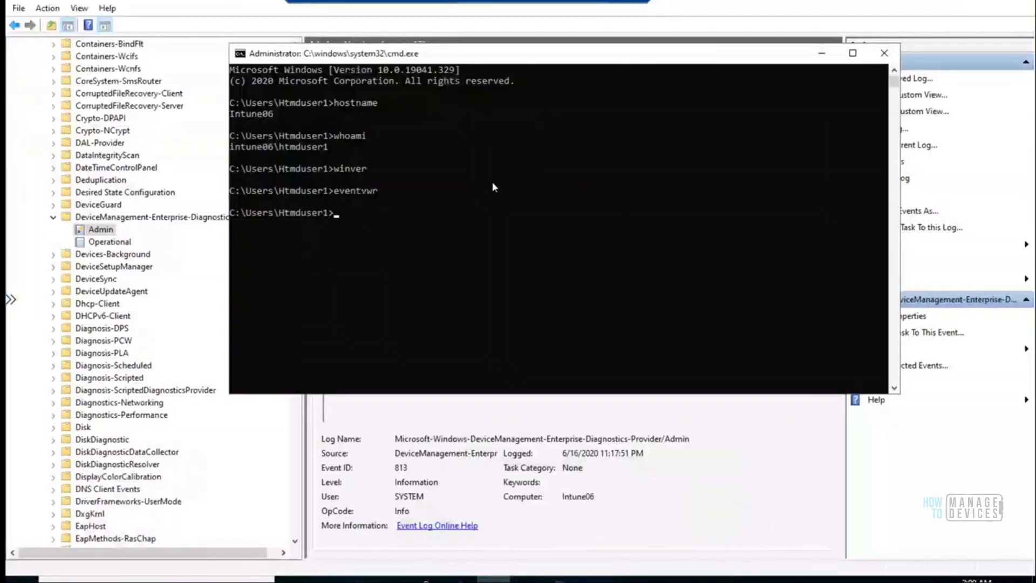
pyautogui.click(822, 53)
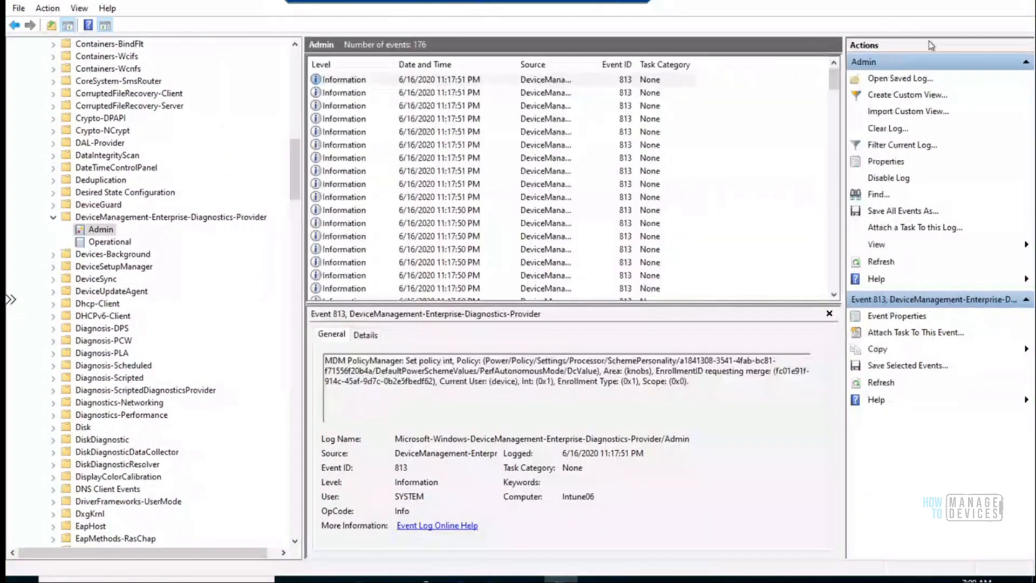
pyautogui.click(984, 2)
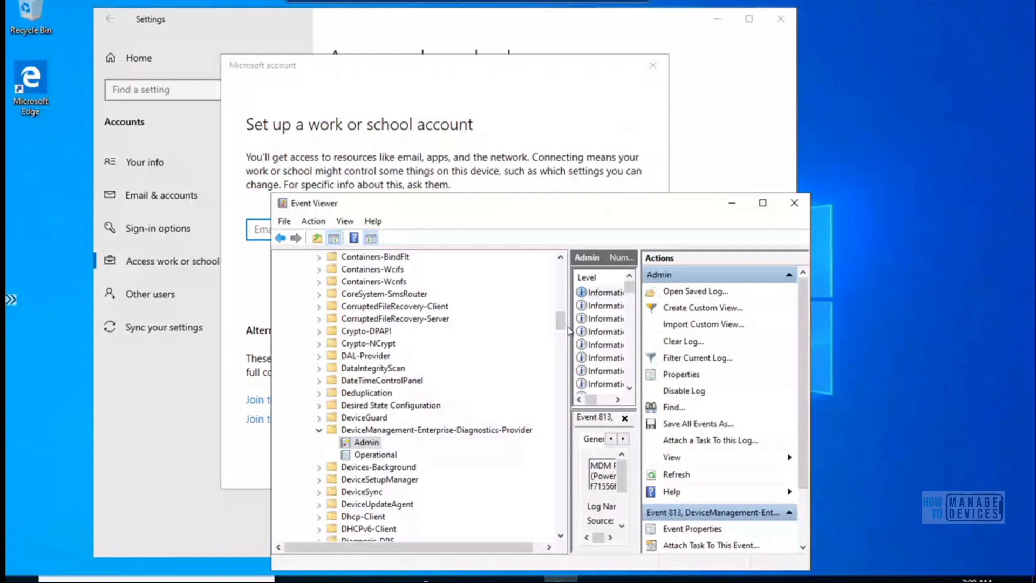
# - Narrow Event Viewer's console tree, select the newest event and arrange the window beside the work or school account setup dialog
pyautogui.moveTo(567, 328); pyautogui.dragTo(376, 319)
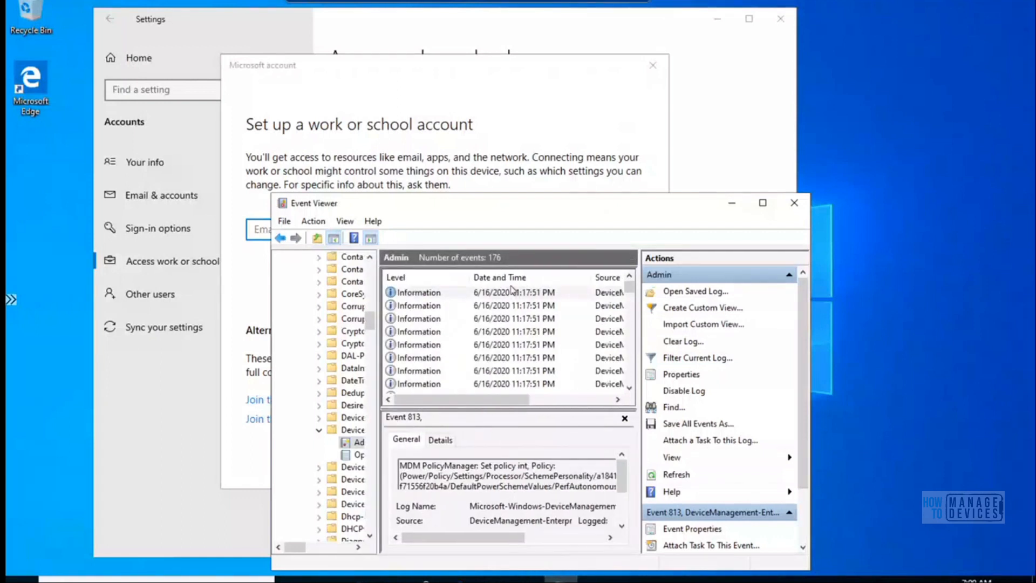
pyautogui.click(429, 292)
pyautogui.moveTo(558, 212); pyautogui.dragTo(771, 163)
pyautogui.moveTo(452, 68); pyautogui.dragTo(315, 46)
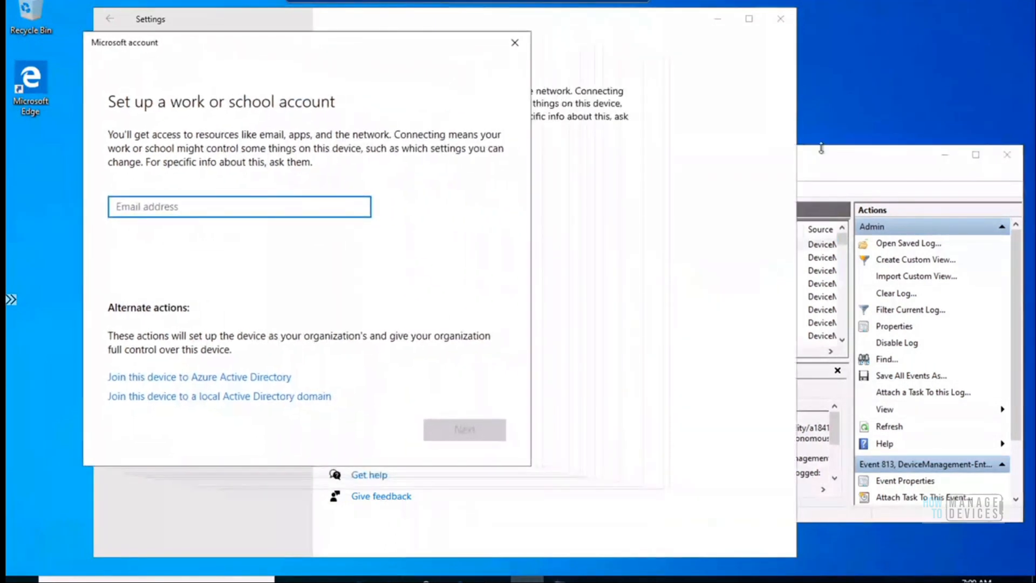
pyautogui.click(816, 155)
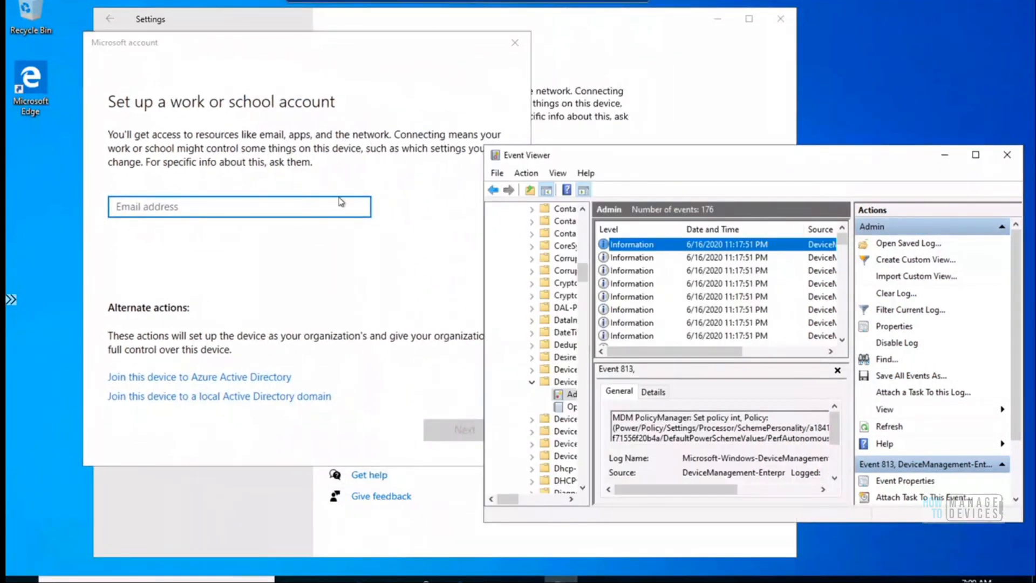
# - Snap Event Viewer to half of the desktop, close the account setup dialog and place the Settings window beside it
pyautogui.click(316, 208)
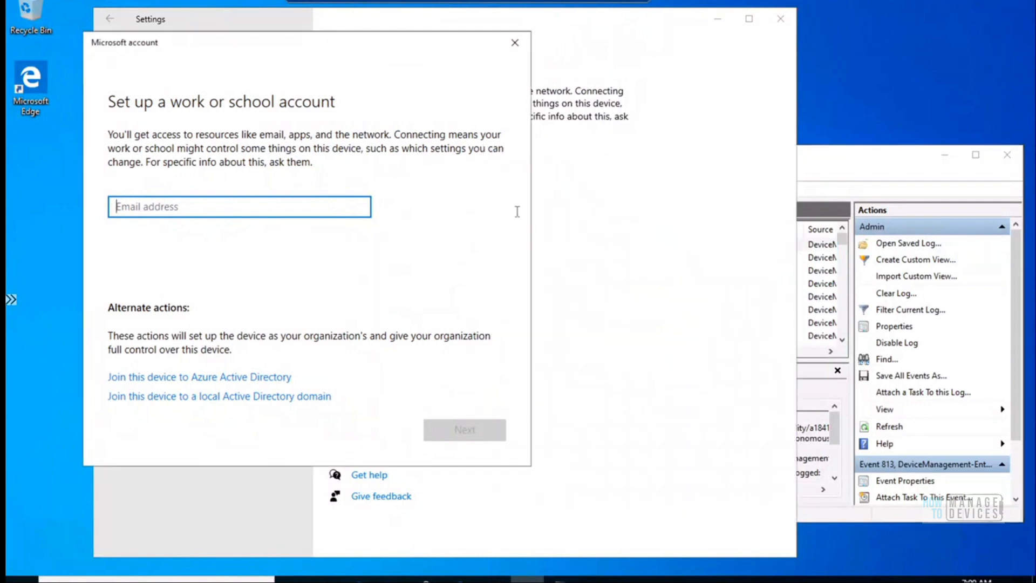
pyautogui.moveTo(867, 164); pyautogui.dragTo(1035, 163)
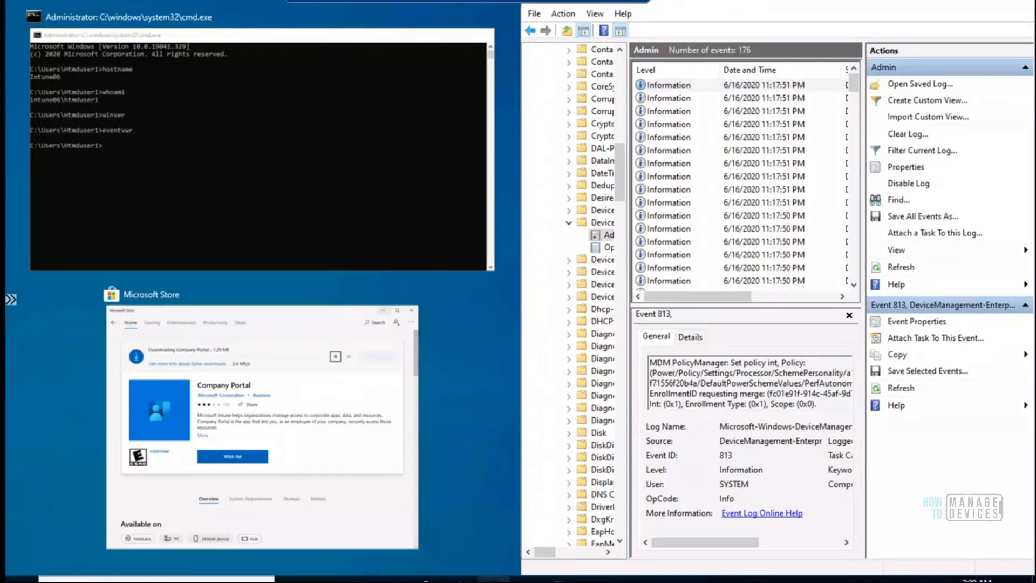
pyautogui.click(517, 550)
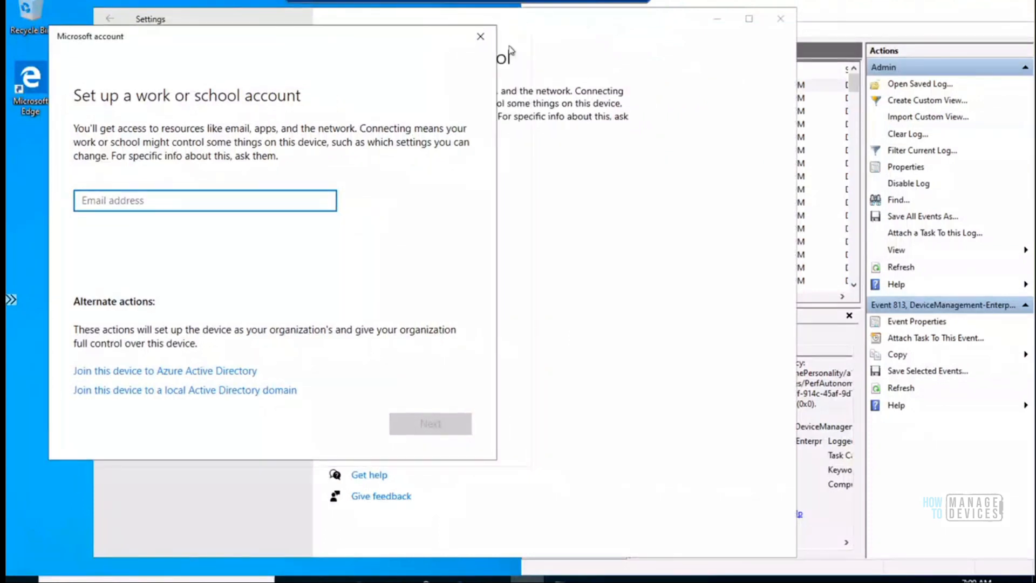
pyautogui.click(465, 38)
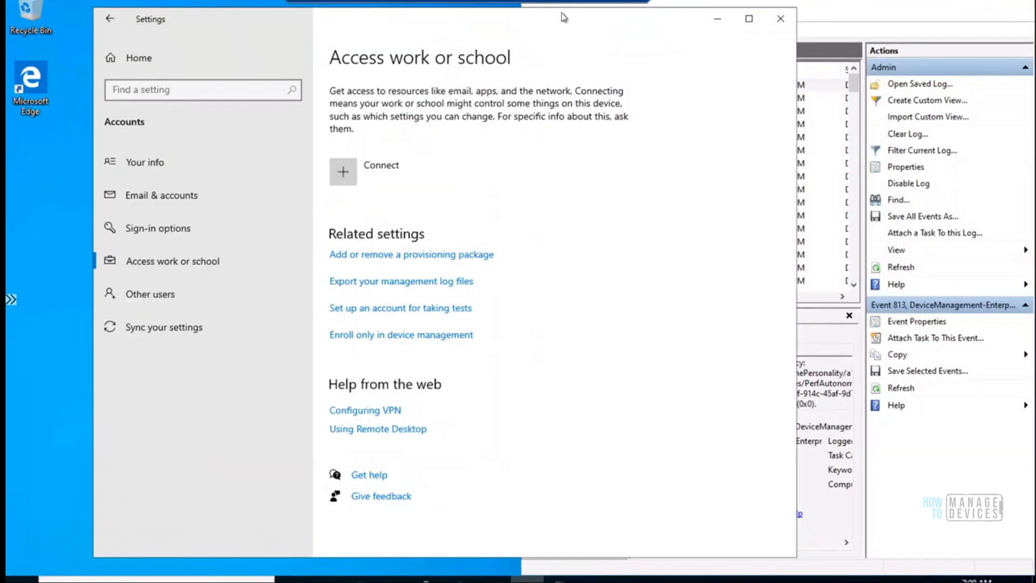
pyautogui.press('super+Left')
pyautogui.moveTo(393, 6); pyautogui.dragTo(446, 9)
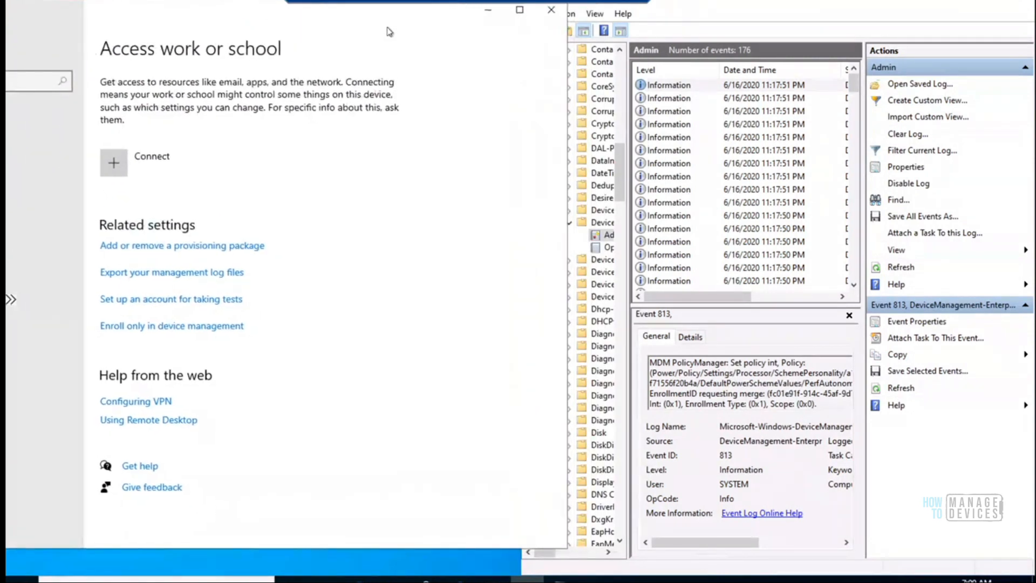
# - Start connecting a work or school account and submit the admin account's email address
pyautogui.click(151, 160)
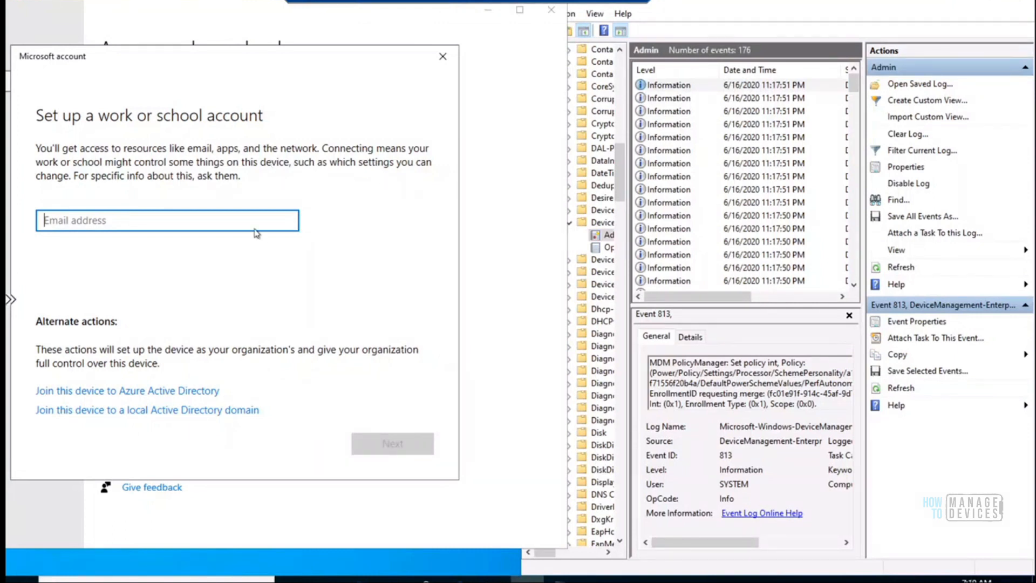
pyautogui.hotkey('ctrl', 'v')
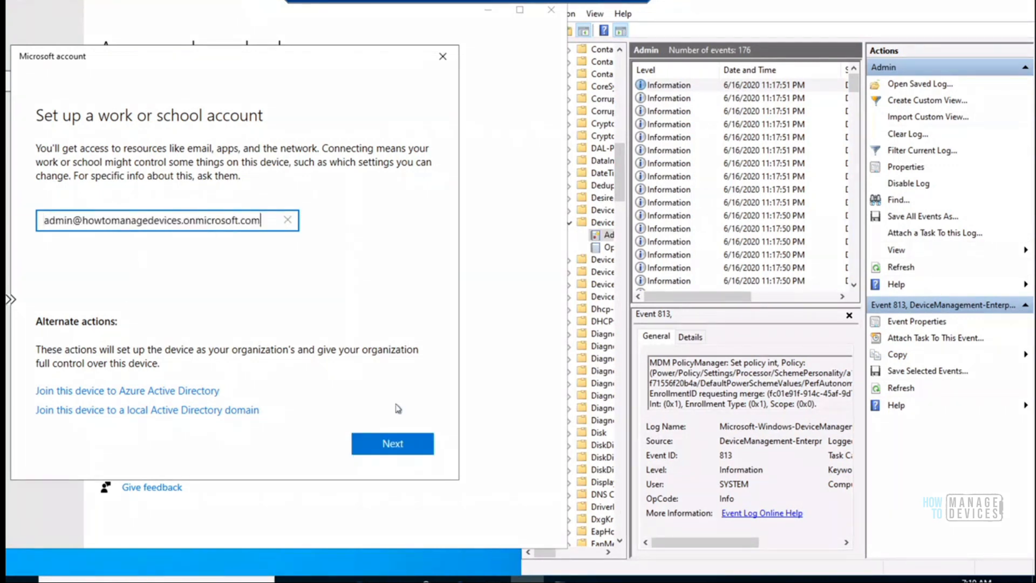
pyautogui.click(387, 451)
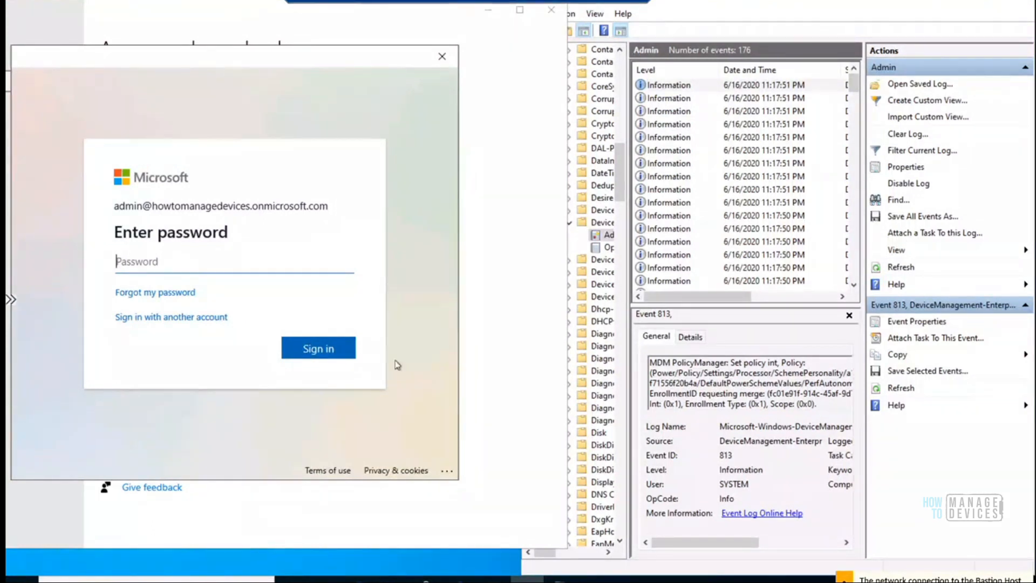
# - Enter the work account's password, clearing and retyping it, and sign in
pyautogui.write('••••••••')
pyautogui.press('BackSpace')
pyautogui.press('BackSpace')
pyautogui.press('BackSpace')
pyautogui.press('BackSpace')
pyautogui.press('BackSpace')
pyautogui.press('BackSpace')
pyautogui.press('BackSpace')
pyautogui.press('BackSpace')
pyautogui.write('••')
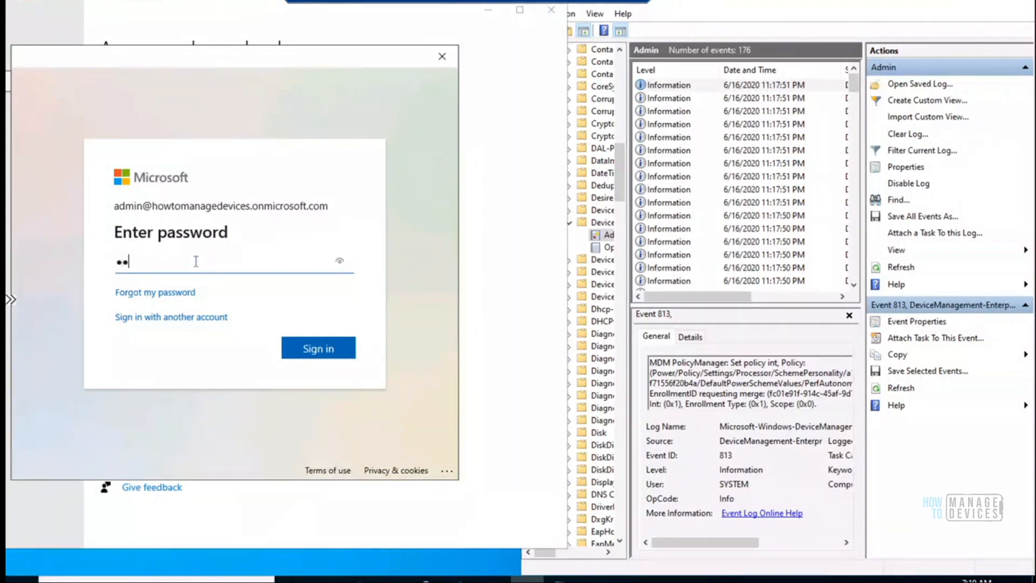
pyautogui.write('•••••••')
pyautogui.click(305, 349)
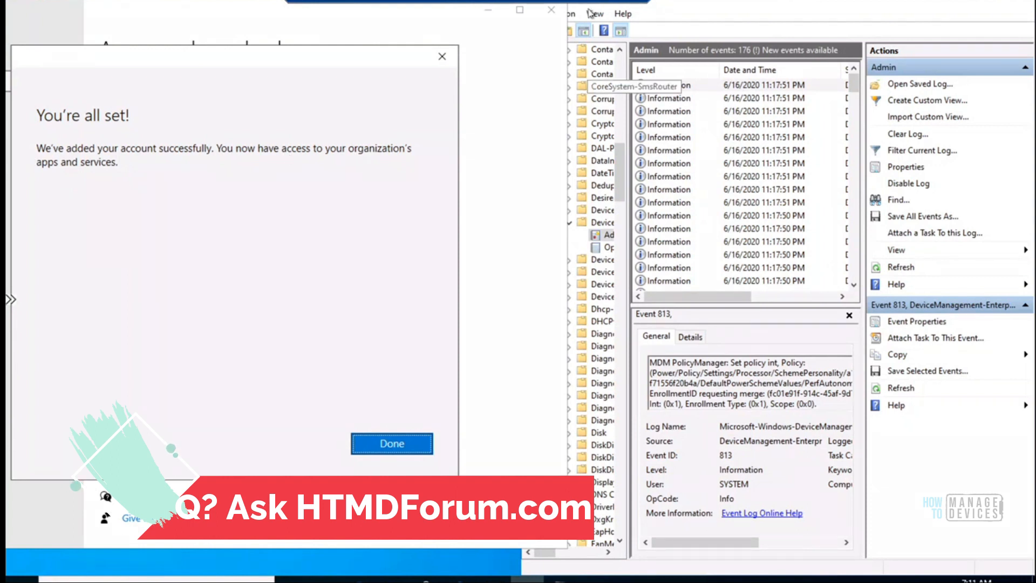
# - Switch to the browser and refresh the all-devices lists in Azure Active Directory and Endpoint Manager to check for the new device
pyautogui.click(605, 3)
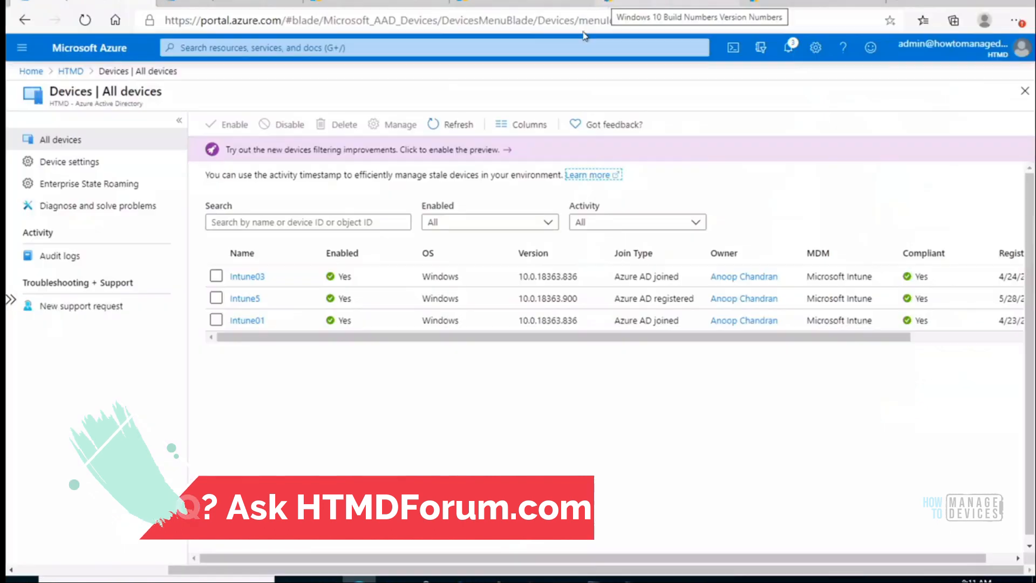
pyautogui.click(456, 125)
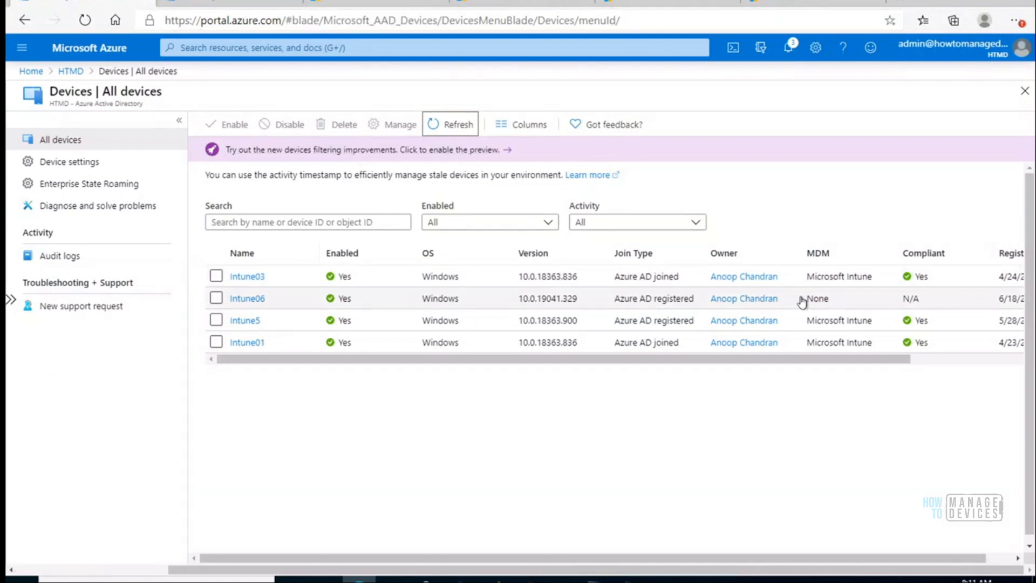
pyautogui.click(243, 2)
pyautogui.click(380, 133)
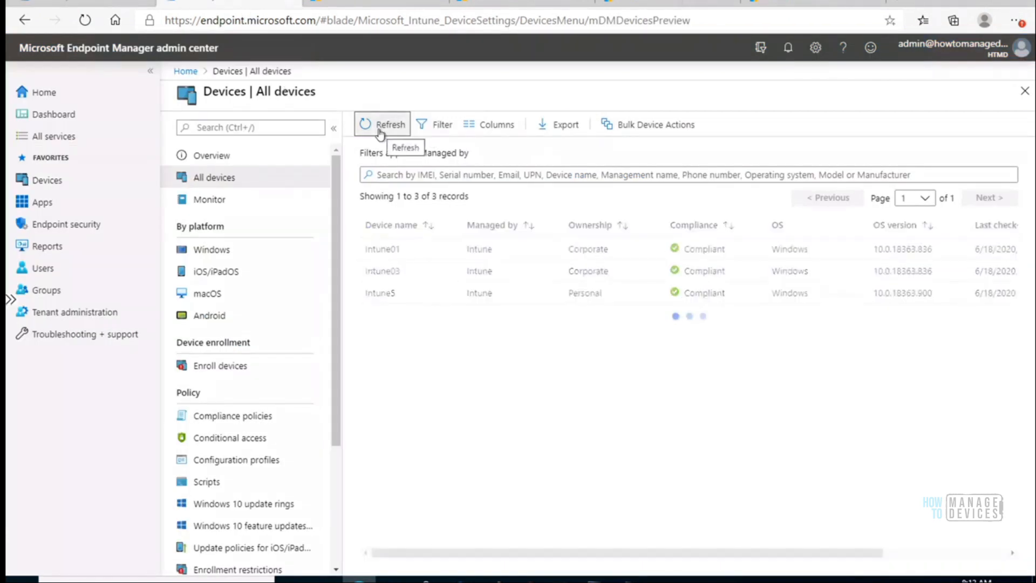
pyautogui.click(380, 129)
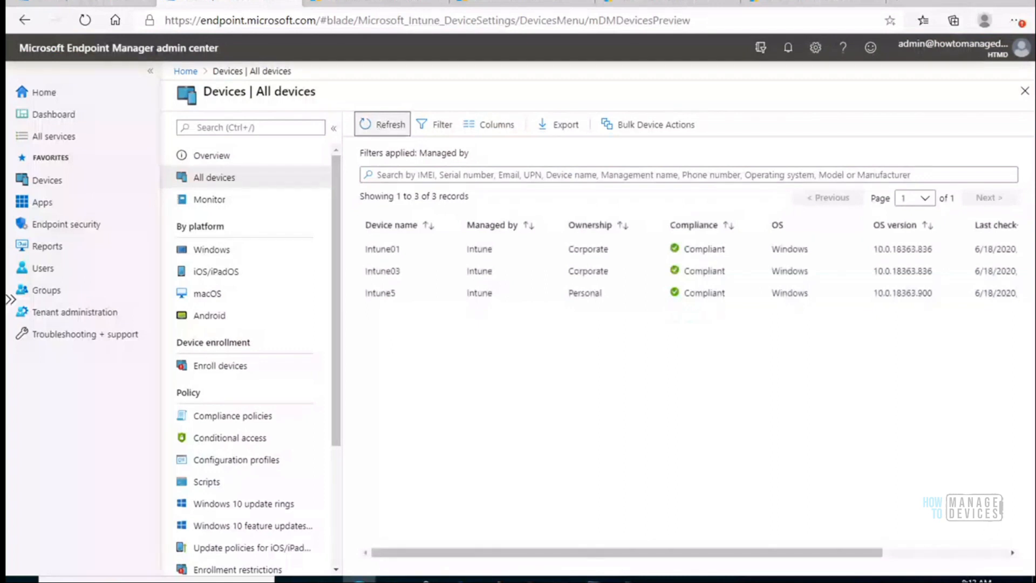
pyautogui.click(89, 3)
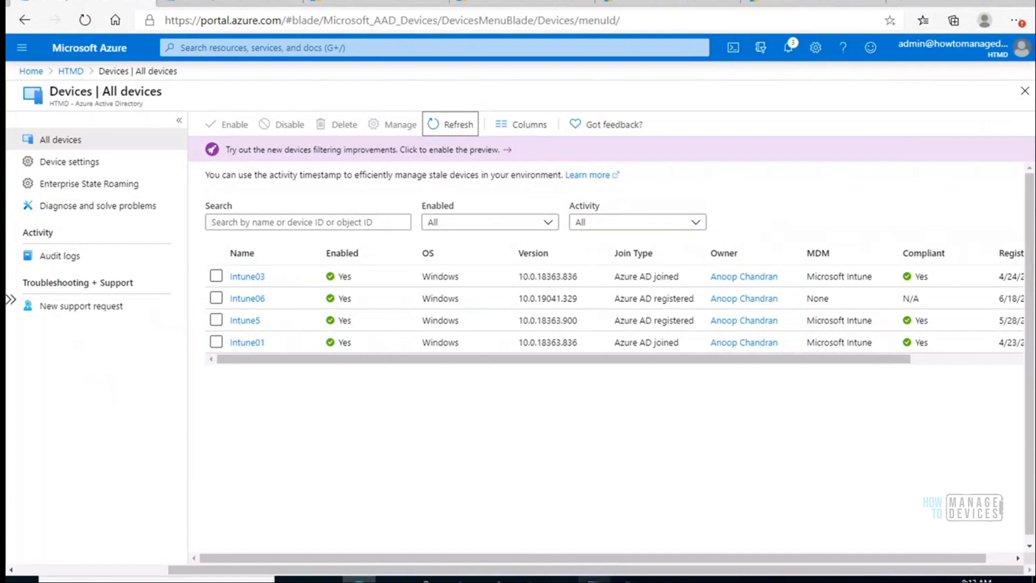
# - Return to the Intune 06 AADR remote session and finish the work account setup
pyautogui.click(594, 580)
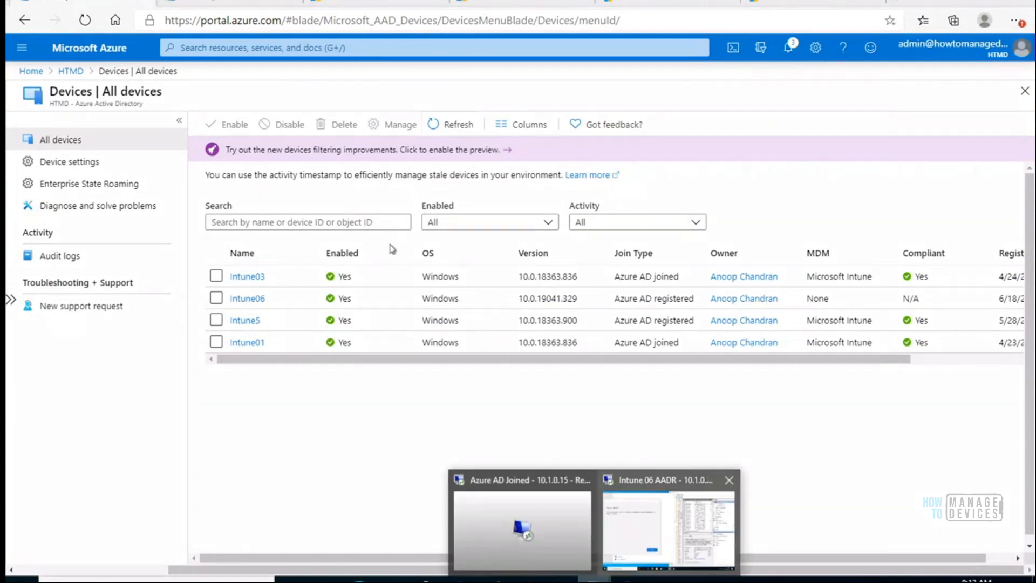
pyautogui.click(669, 526)
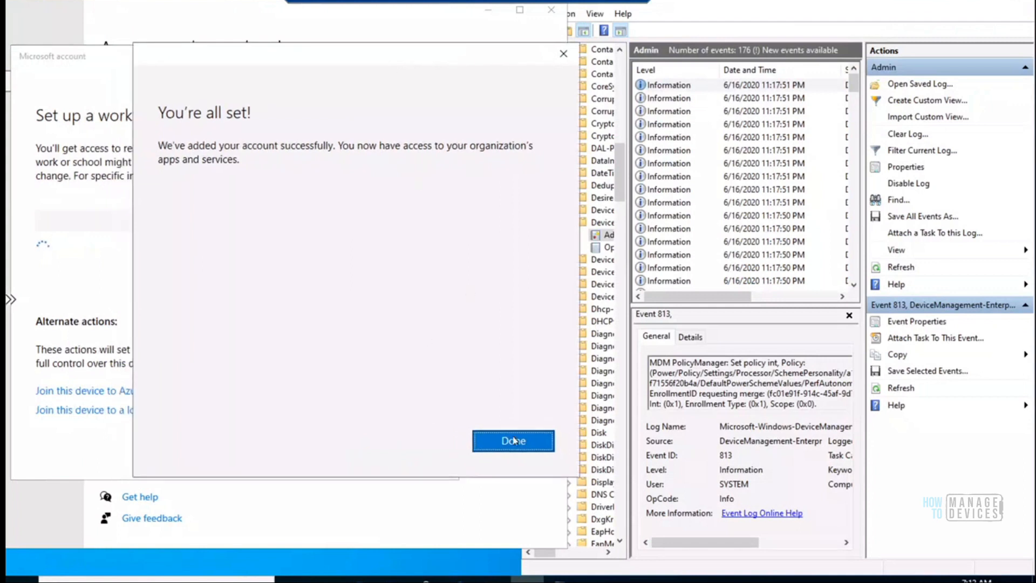
pyautogui.click(512, 441)
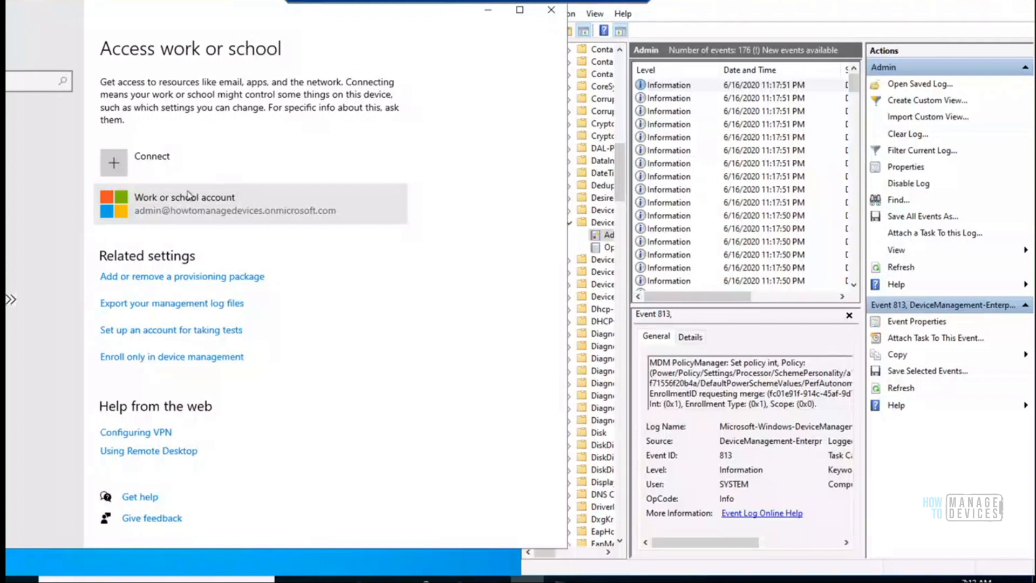
# - Review the options for connecting another account, close that dialog and expand the connected work or school account
pyautogui.click(114, 164)
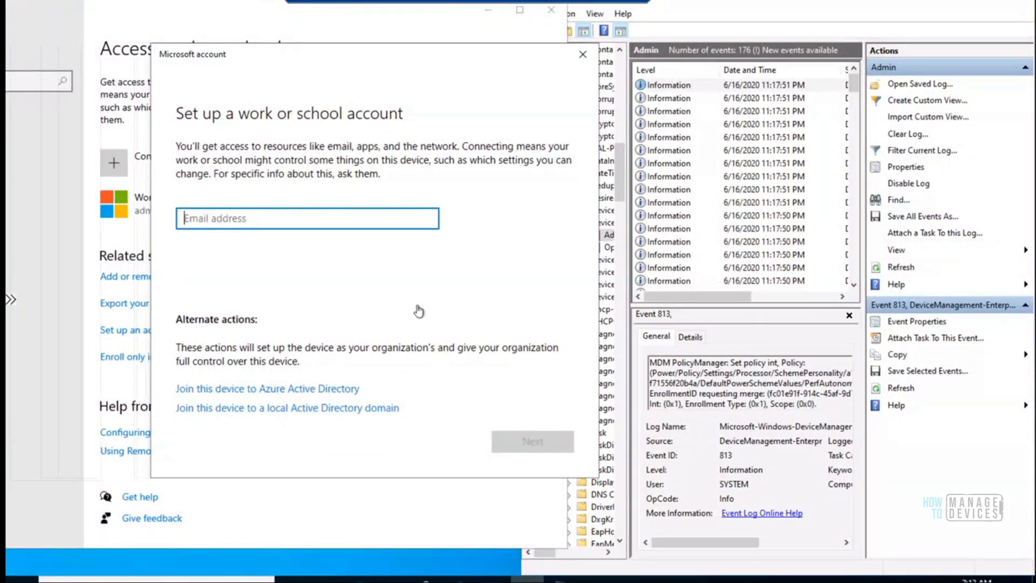
pyautogui.click(583, 55)
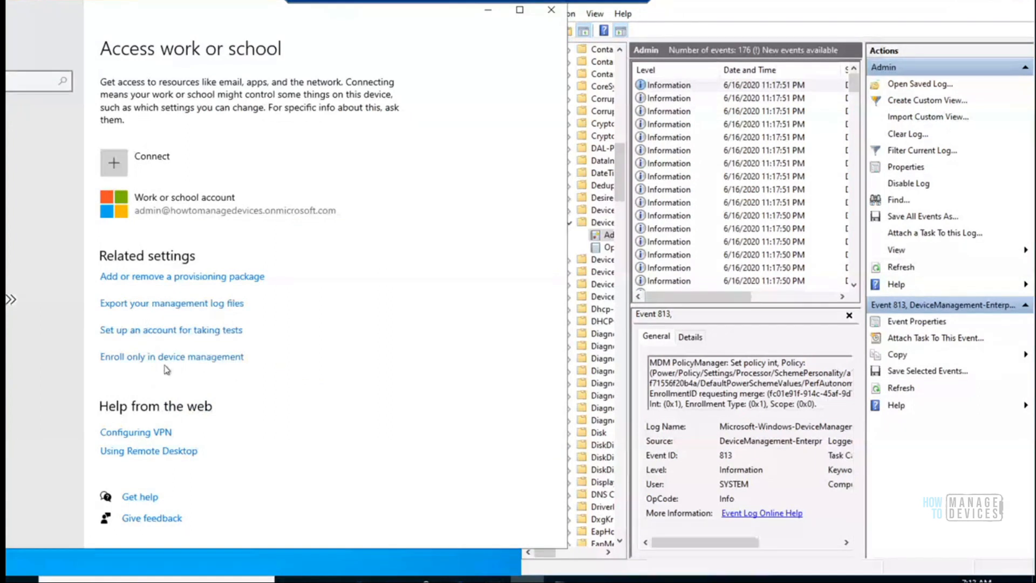
pyautogui.click(200, 359)
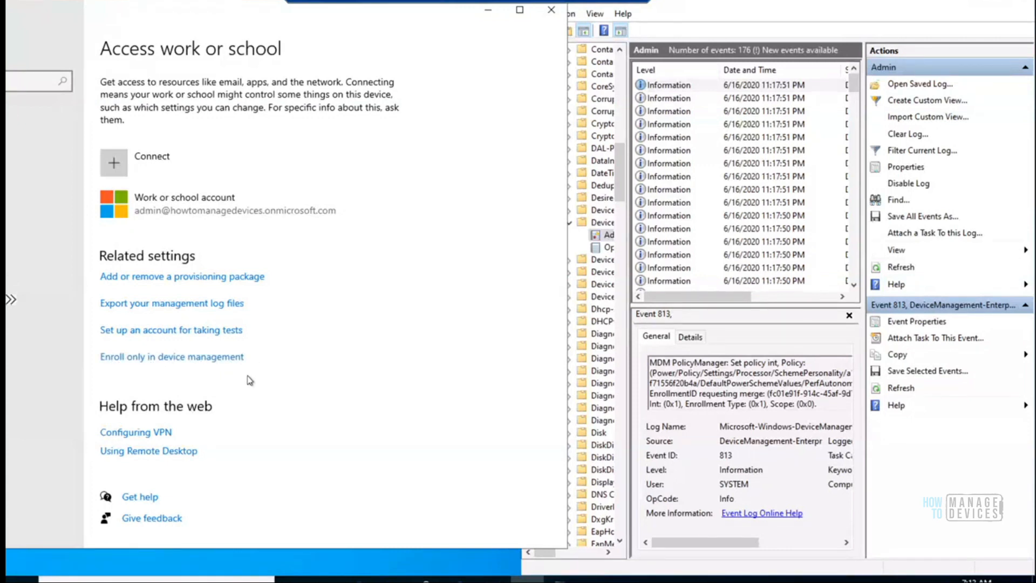
pyautogui.click(234, 207)
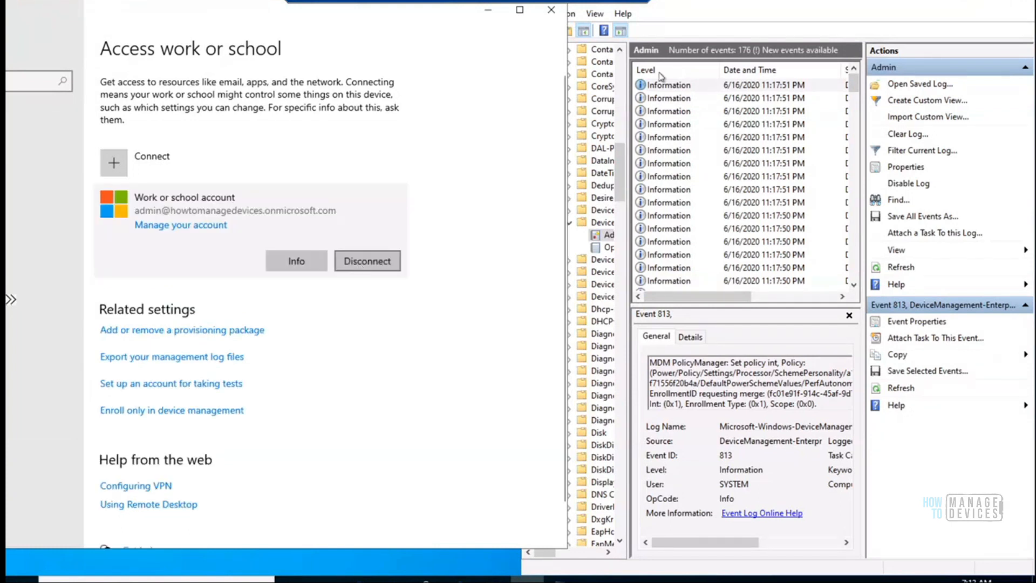
# - Maximize Event Viewer, refresh the DeviceManagement Admin log and widen the console tree to show full log names
pyautogui.click(713, 9)
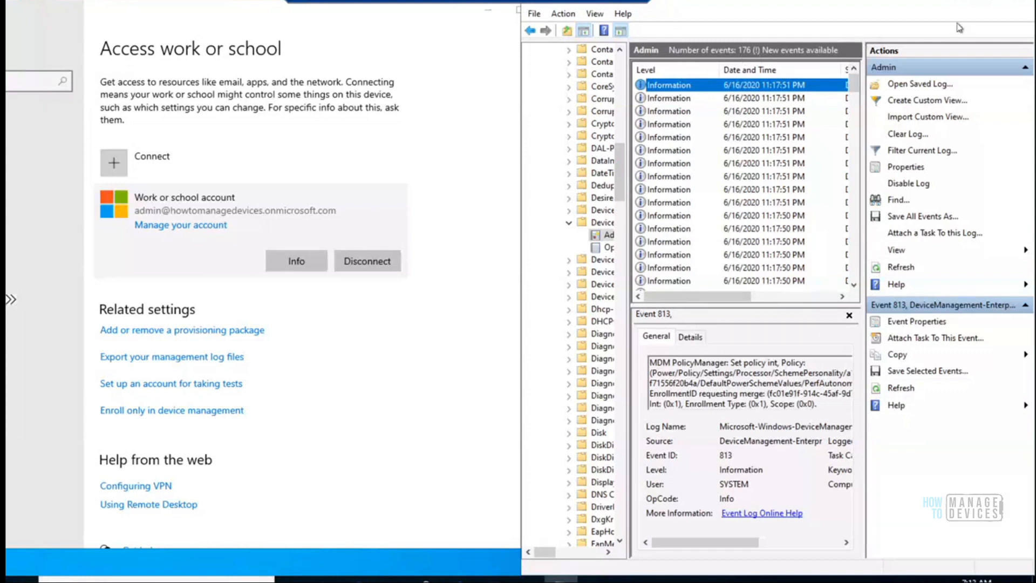
pyautogui.click(992, 3)
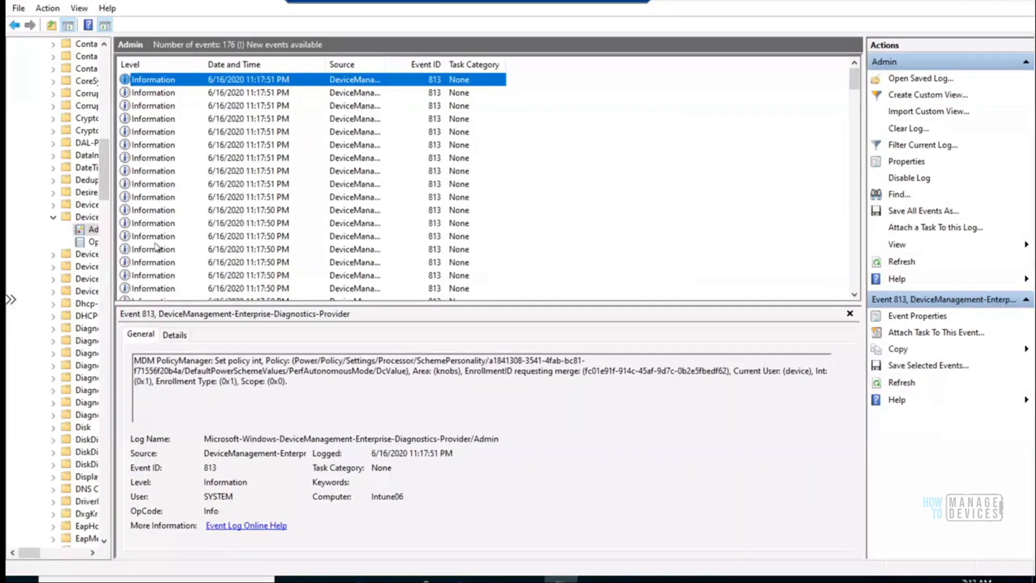
pyautogui.rightClick(90, 238)
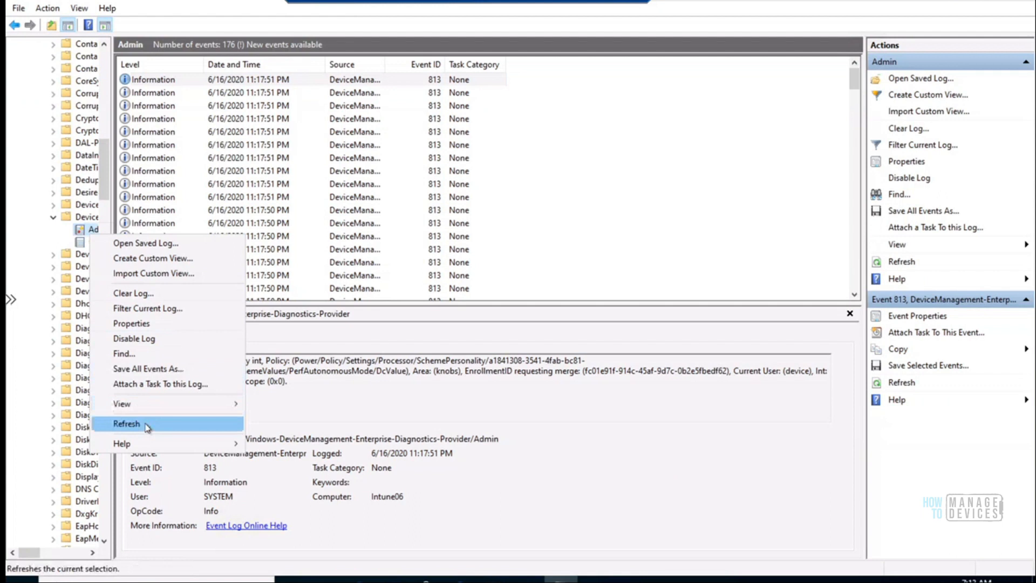
pyautogui.click(126, 424)
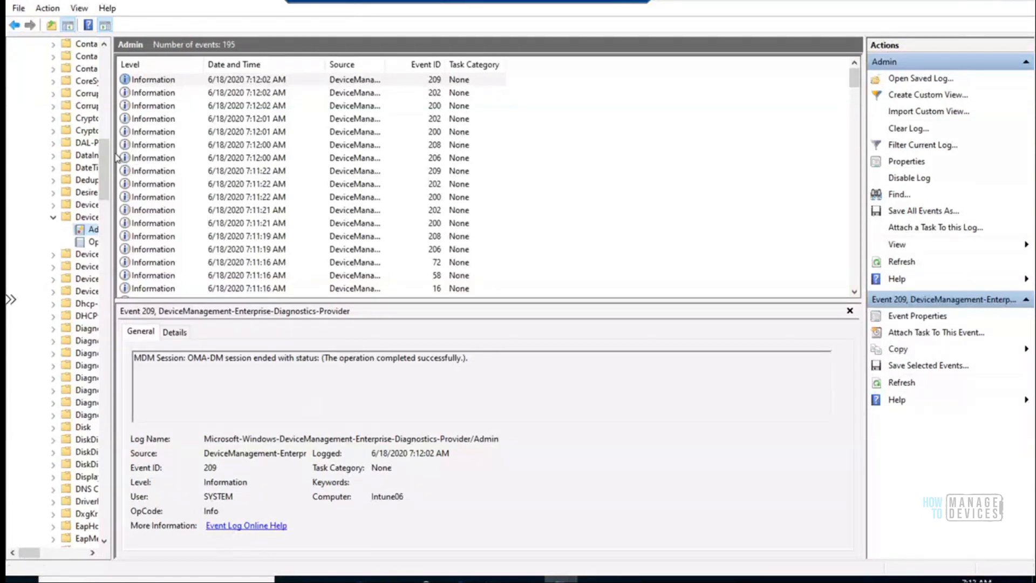
pyautogui.moveTo(112, 146); pyautogui.dragTo(210, 137)
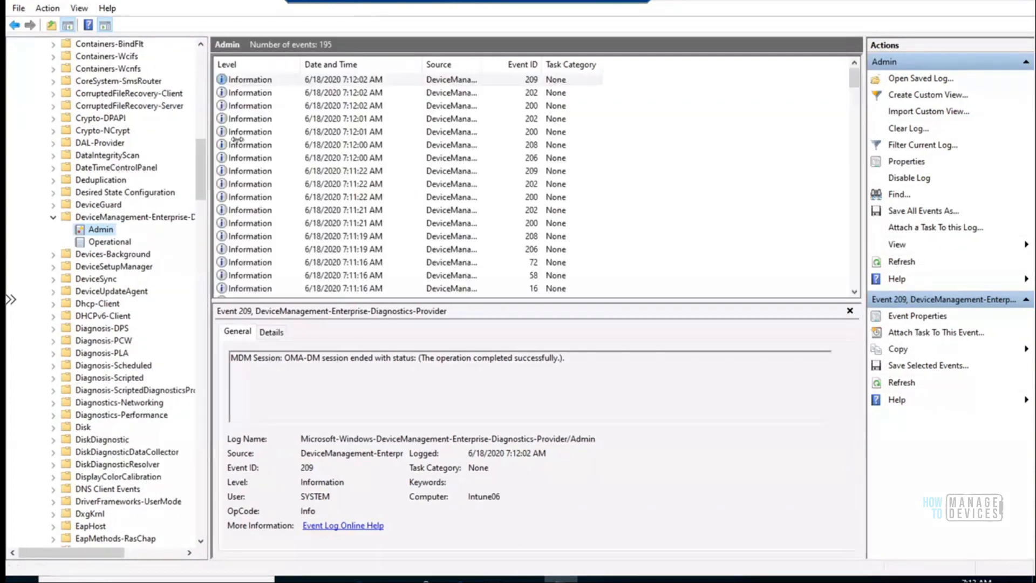
# - Step through the newest Admin log events and highlight the MAM SyncML Server name in event 208's description
pyautogui.click(249, 81)
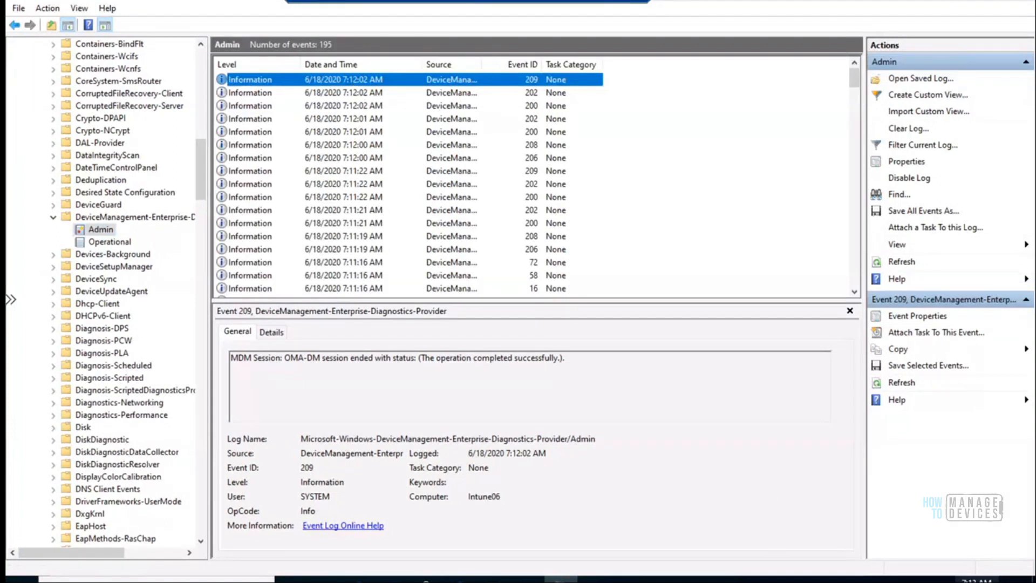
pyautogui.moveTo(970, 578)
pyautogui.press('Down')
pyautogui.press('Down')
pyautogui.press('Down')
pyautogui.press('Down')
pyautogui.press('Down')
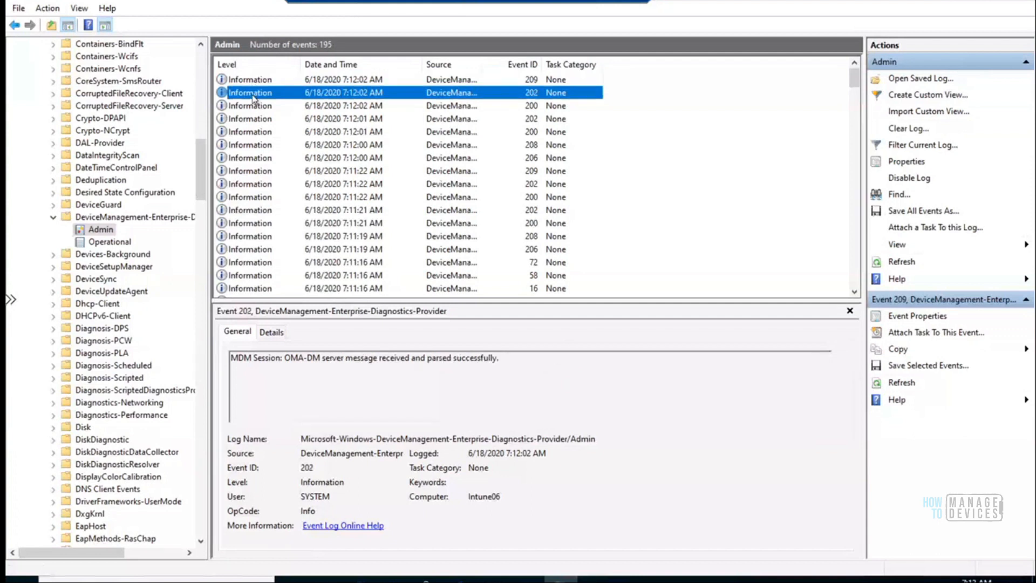
pyautogui.press('Down')
pyautogui.press('Down')
pyautogui.press('Down')
pyautogui.press('Up')
pyautogui.press('Up')
pyautogui.press('Up')
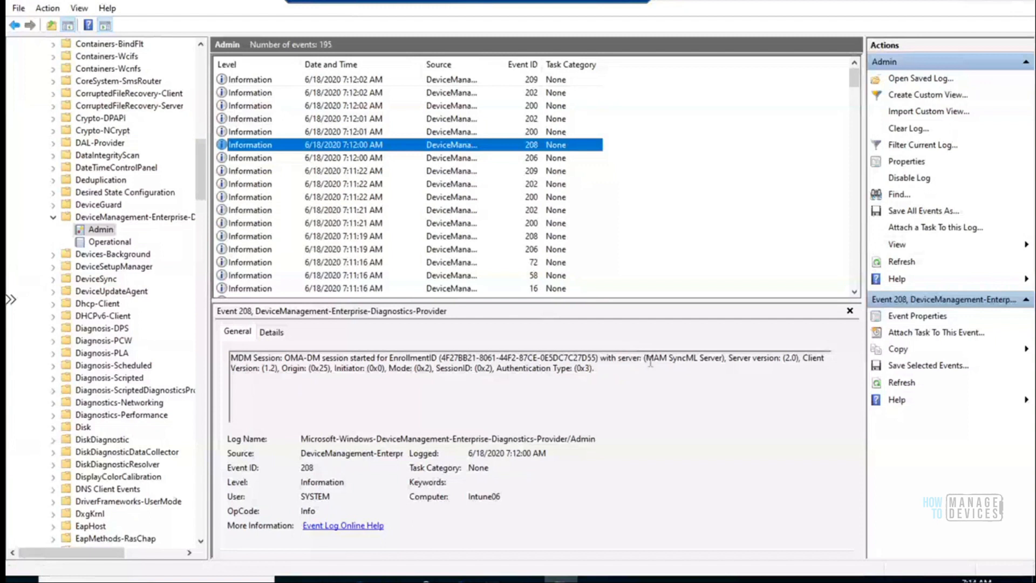
pyautogui.moveTo(648, 360); pyautogui.dragTo(721, 362)
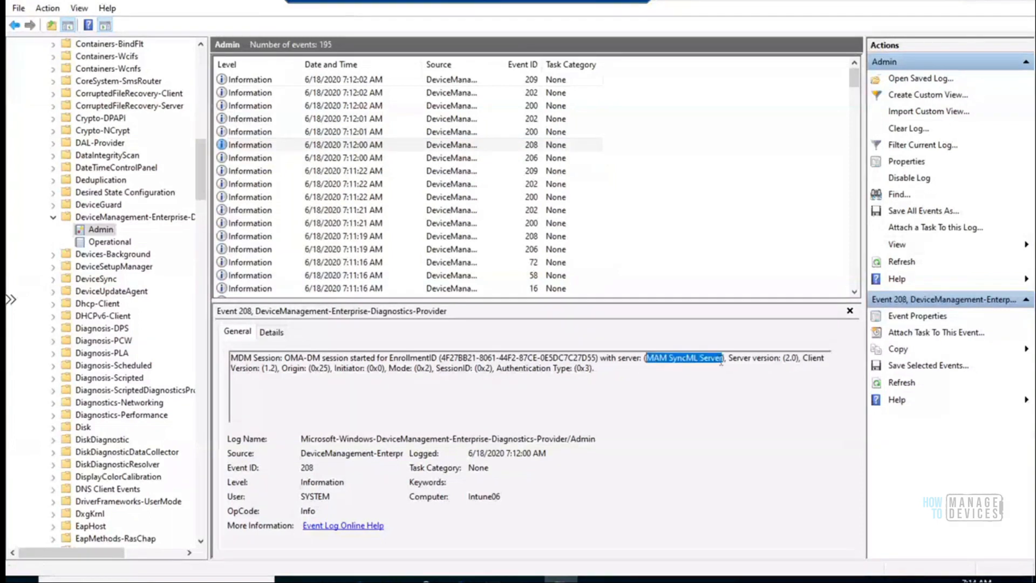
# - Read the older Admin log events one by one, from event 206 down to enrollment event 58
pyautogui.click(263, 162)
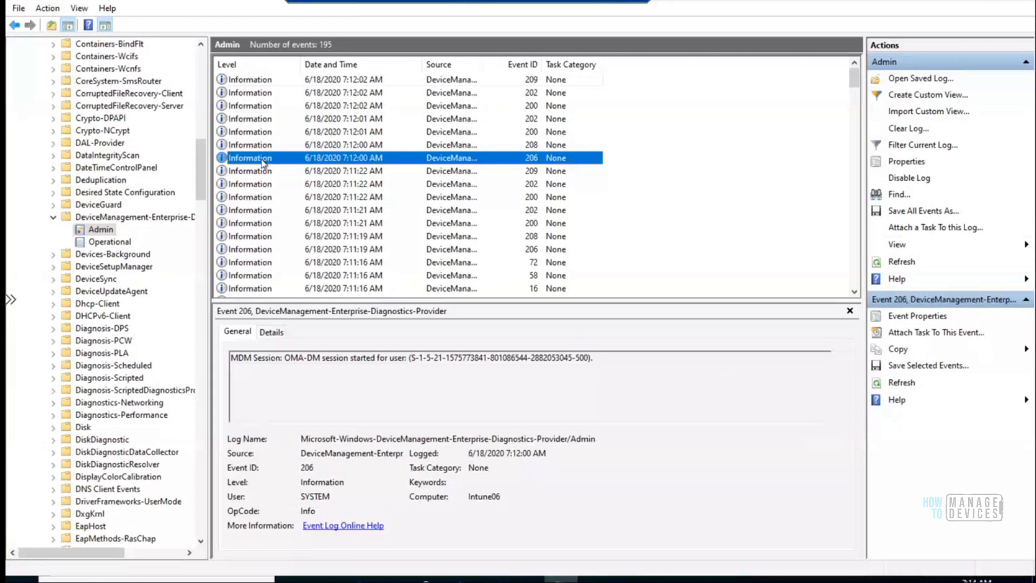
pyautogui.press('Down')
pyautogui.press('Down')
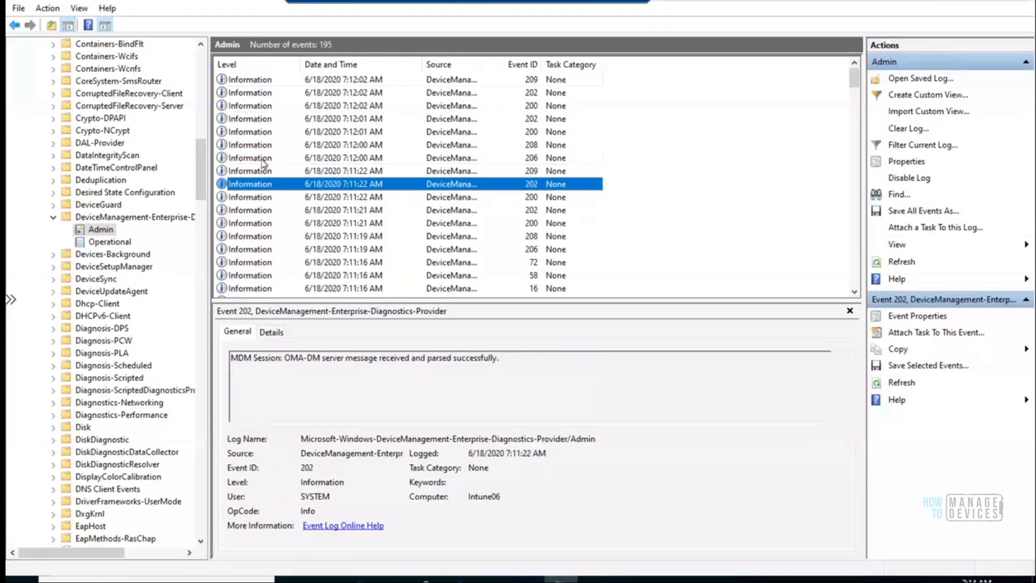
pyautogui.press('Down')
pyautogui.press('Down')
pyautogui.press('Down')
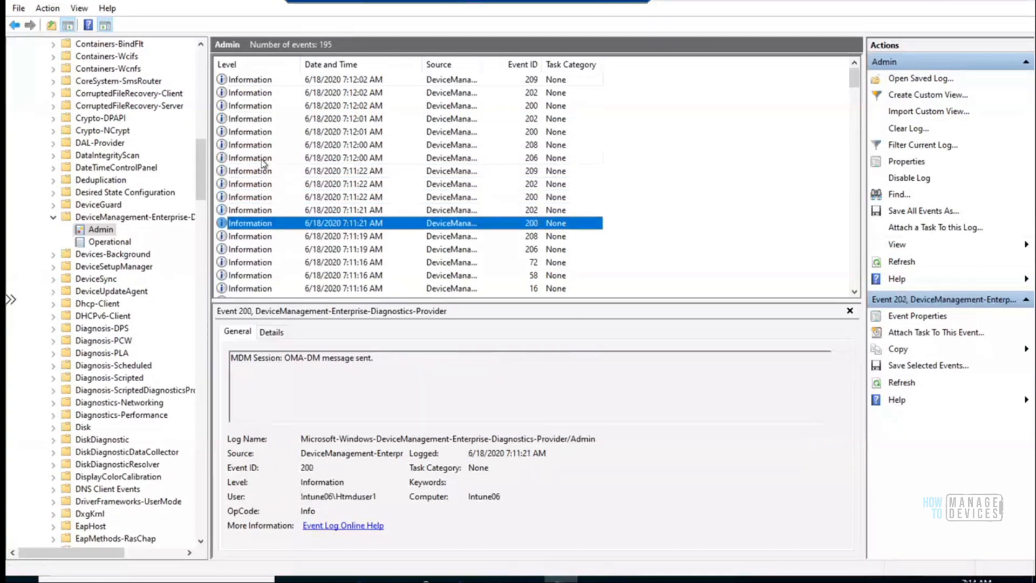
pyautogui.press('Down')
pyautogui.press('Down')
pyautogui.press('Down')
pyautogui.press('Down')
pyautogui.press('Down')
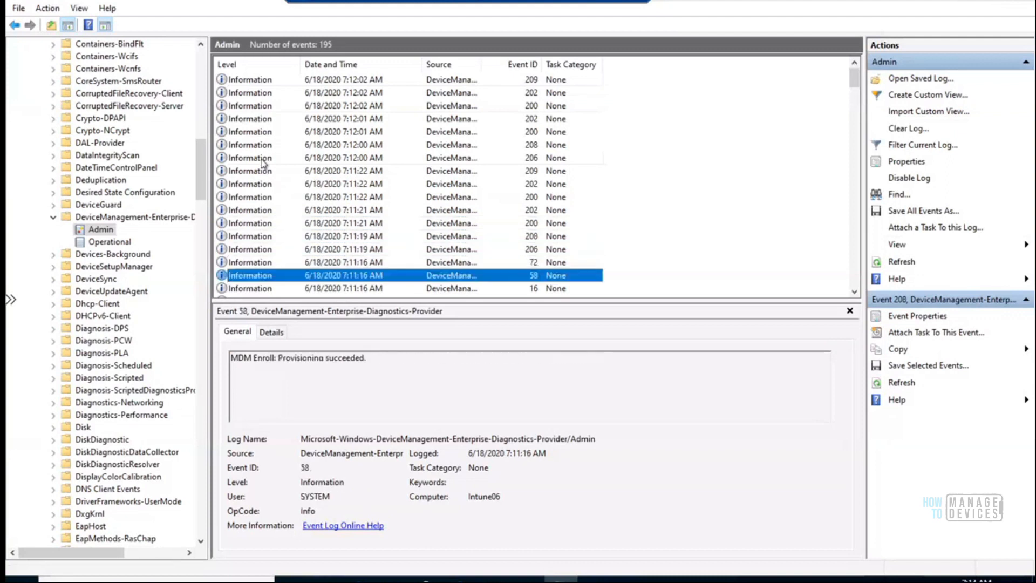
# - Read the older Admin log events below event 58, from the certificate enrollment entries down through the 813 policy events
pyautogui.press('Down')
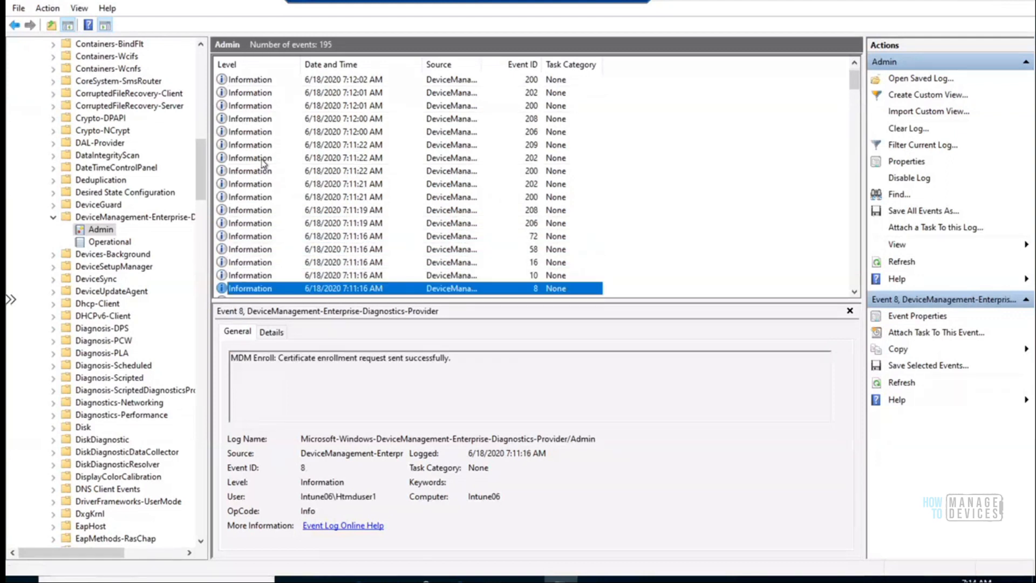
pyautogui.press('Down')
pyautogui.press('Down')
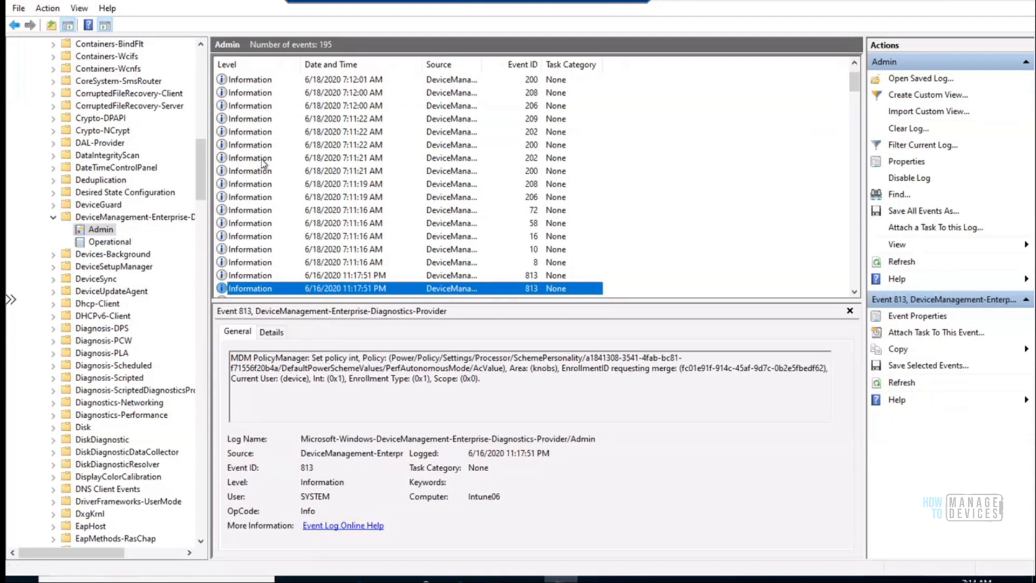
pyautogui.press('Down')
pyautogui.press('Down')
pyautogui.press('Down')
pyautogui.press('Down')
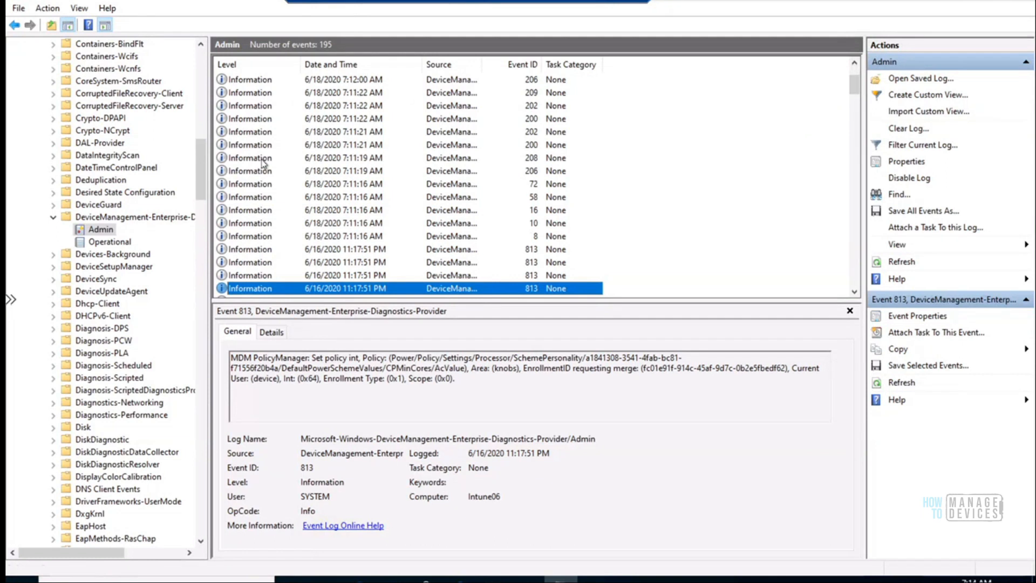
pyautogui.press('Down')
pyautogui.press('Down')
pyautogui.press('Down')
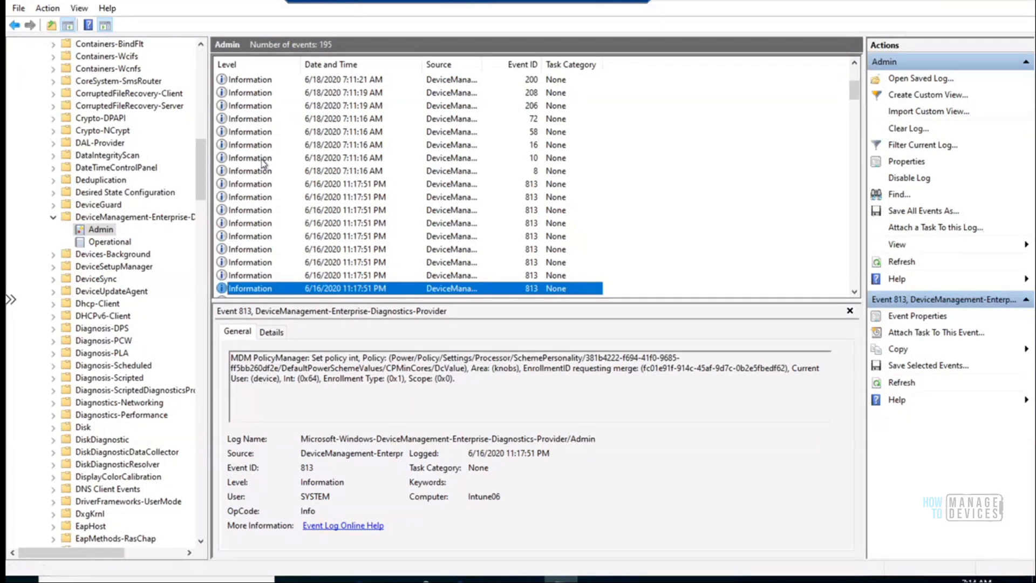
# - Go back up to the newer Admin log events and review the OMA-DM session entries logged on 6/18/2020
pyautogui.press('Up')
pyautogui.press('Up')
pyautogui.press('Up')
pyautogui.press('Up')
pyautogui.press('Up')
pyautogui.press('Up')
pyautogui.press('Up')
pyautogui.press('Up')
pyautogui.press('Up')
pyautogui.press('Up')
pyautogui.press('Up')
pyautogui.press('Up')
pyautogui.press('Up')
pyautogui.press('Up')
pyautogui.press('Up')
pyautogui.press('Up')
pyautogui.press('Up')
pyautogui.press('Up')
pyautogui.press('Up')
pyautogui.press('Up')
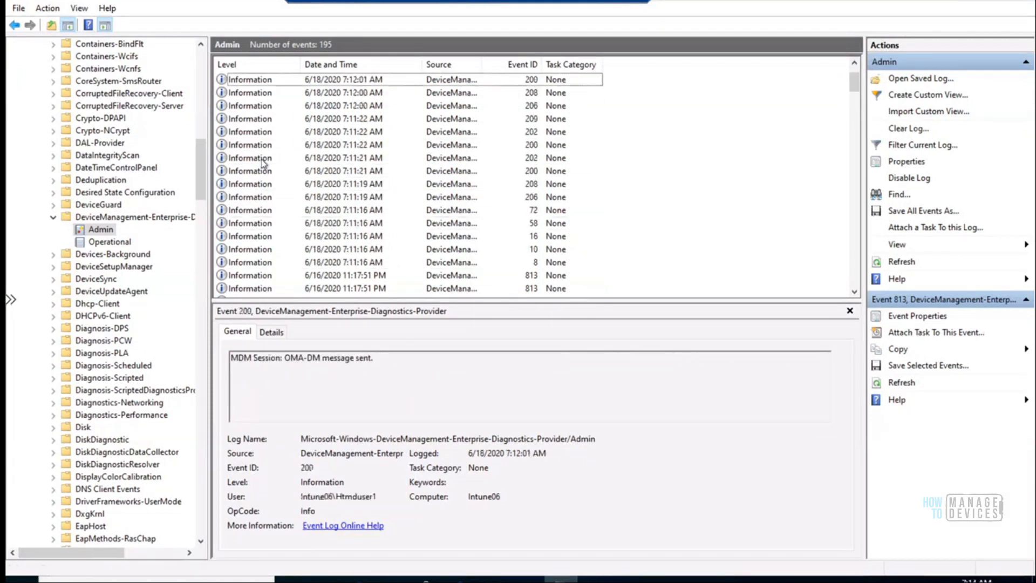
pyautogui.press('Down')
pyautogui.press('Down')
pyautogui.press('Down')
pyautogui.press('Down')
pyautogui.press('Down')
pyautogui.press('Down')
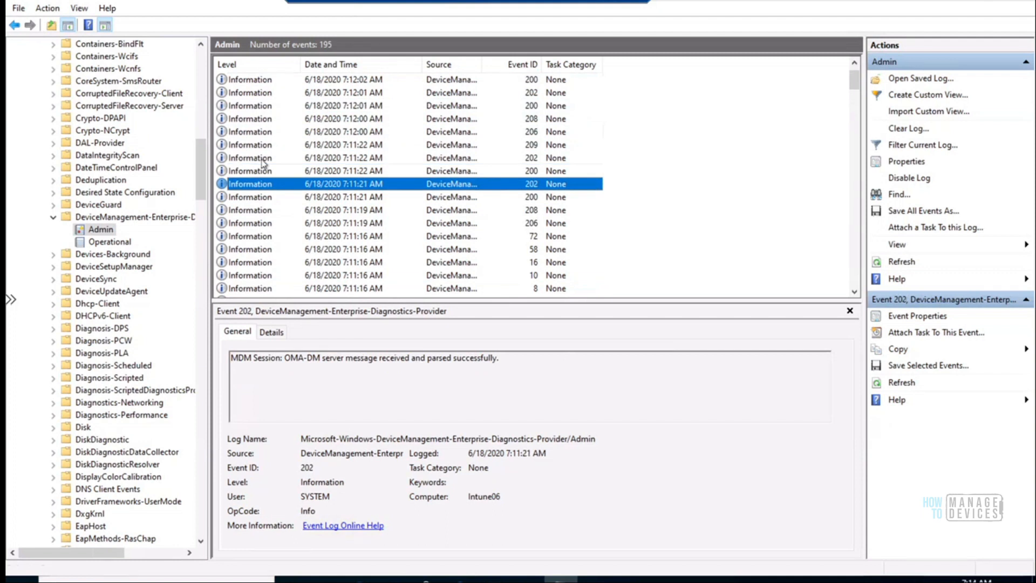
# - Restore Event Viewer to a smaller window, move it to the top of the desktop and extend its height
pyautogui.click(101, 231)
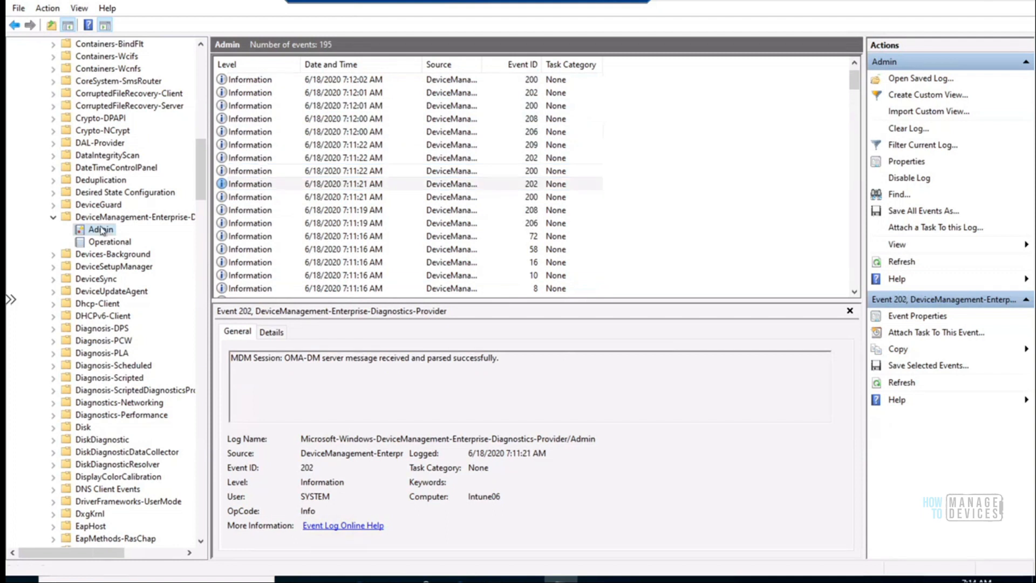
pyautogui.click(987, 2)
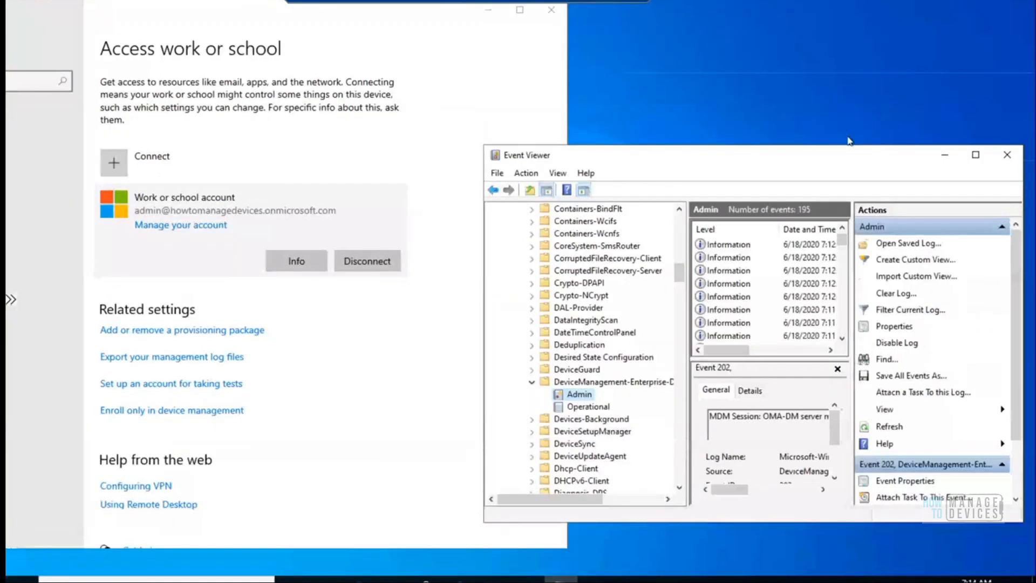
pyautogui.moveTo(844, 146); pyautogui.dragTo(839, 6)
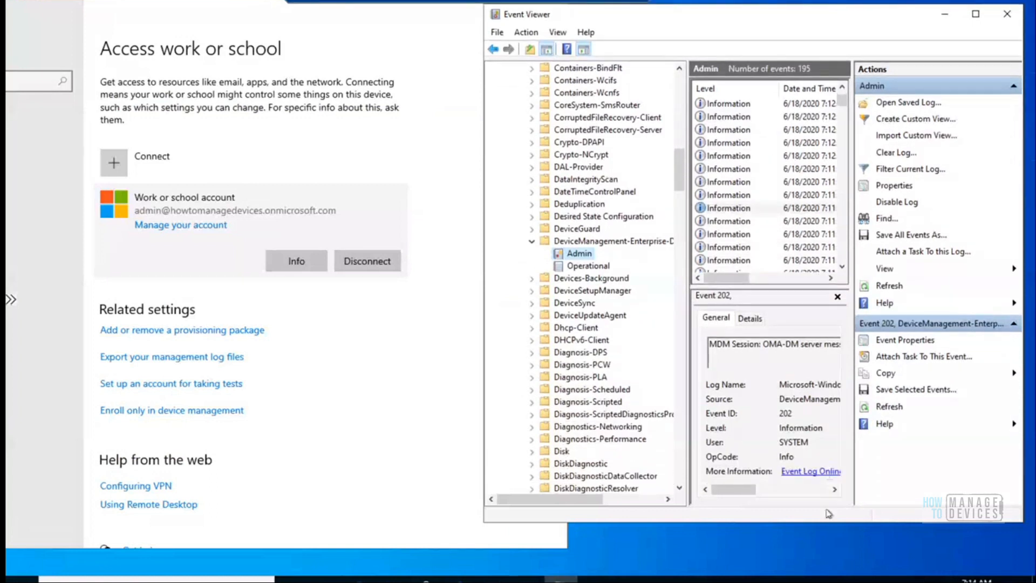
pyautogui.moveTo(822, 550); pyautogui.dragTo(823, 571)
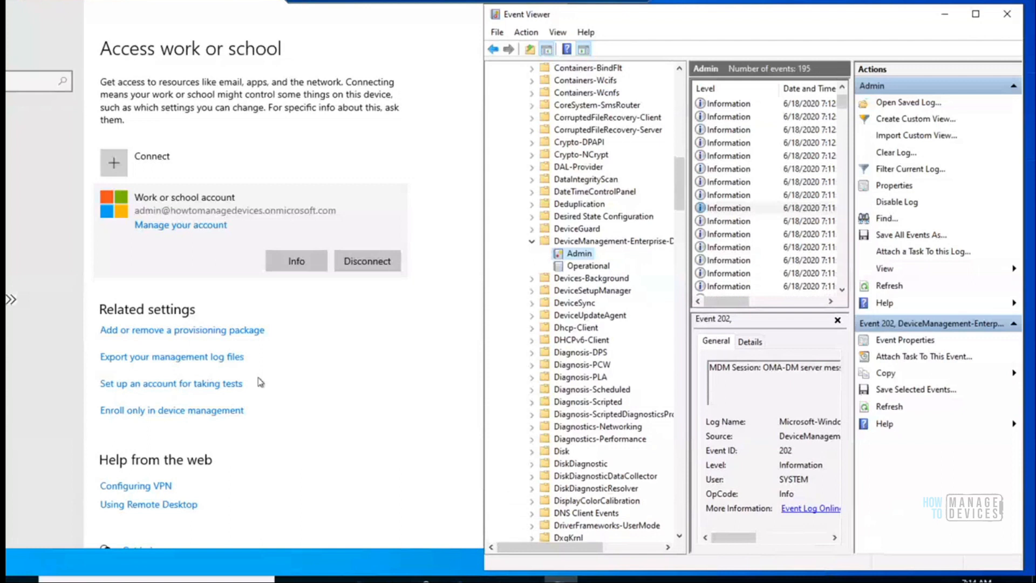
# - Try to enroll only in device management with the admin account's email address, and close the setup dialog
pyautogui.click(184, 412)
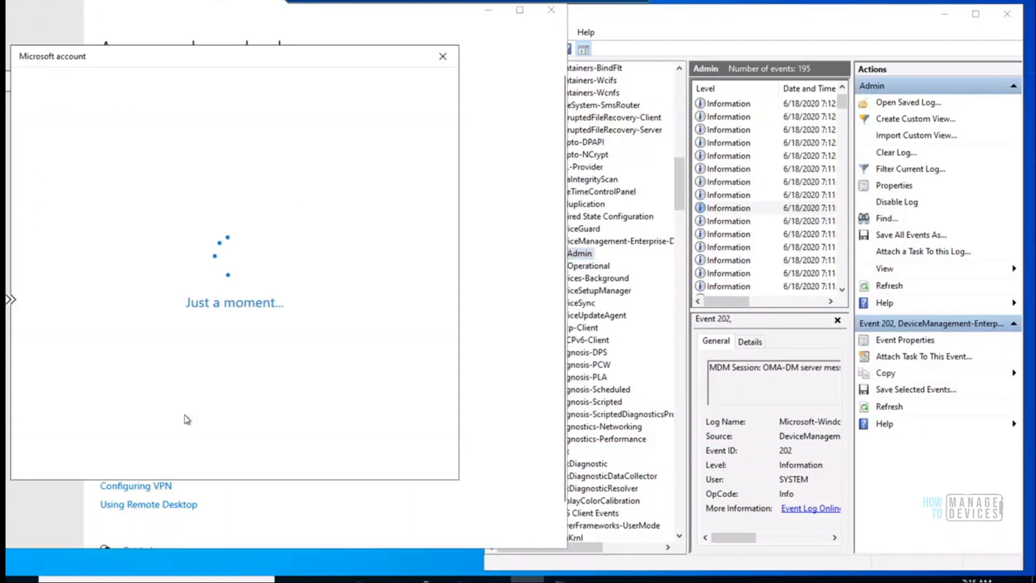
pyautogui.click(447, 62)
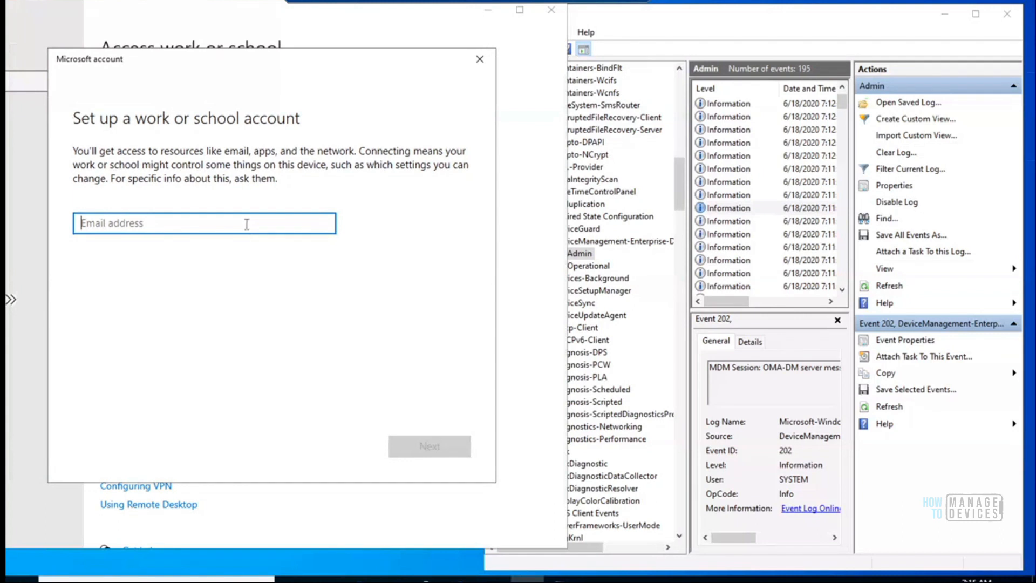
pyautogui.hotkey('ctrl', 'v')
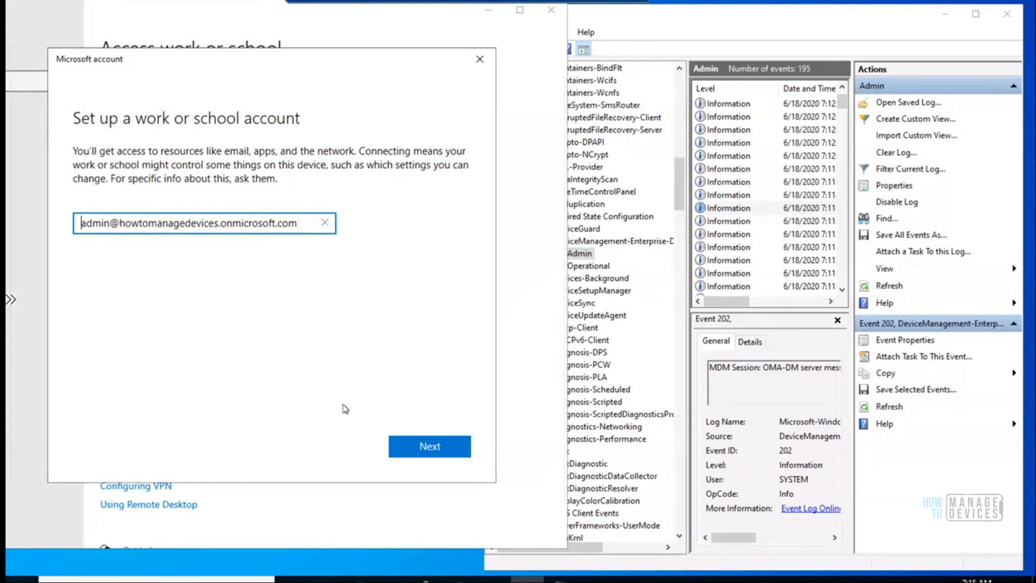
pyautogui.click(442, 455)
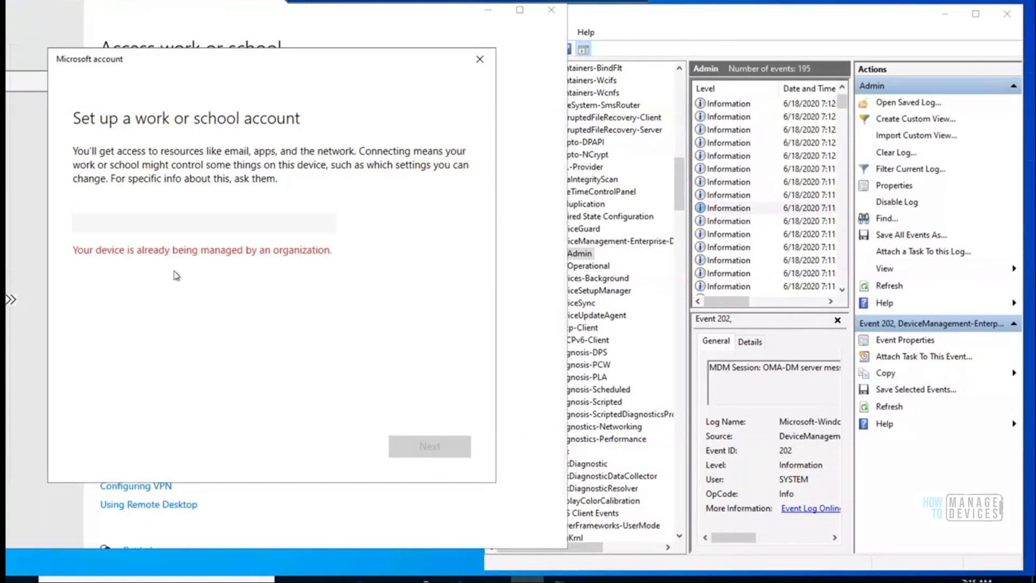
pyautogui.click(480, 59)
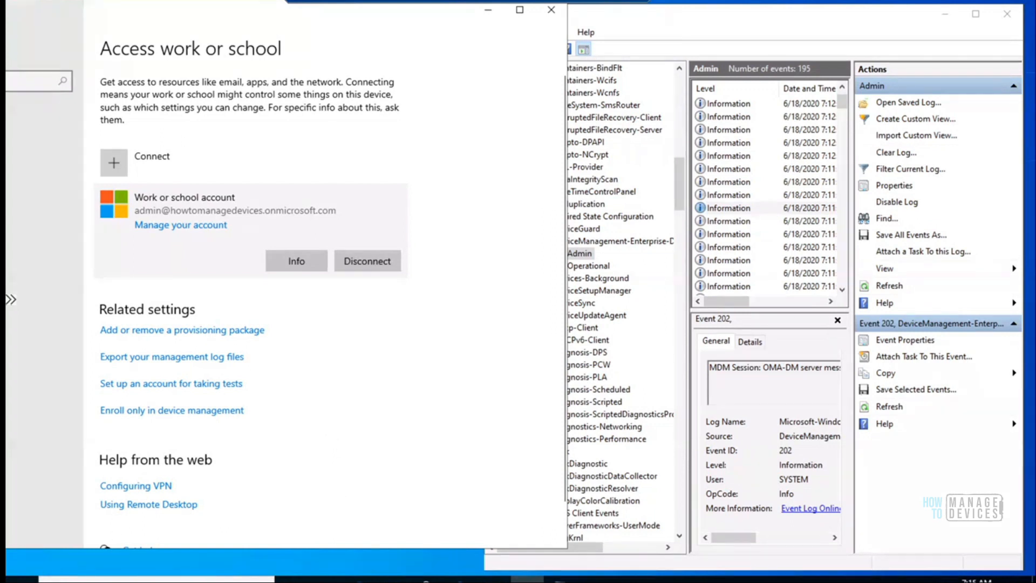
# - Open Company Portal, start the corporate setup for this device and move the window clear of the account settings
pyautogui.click(22, 579)
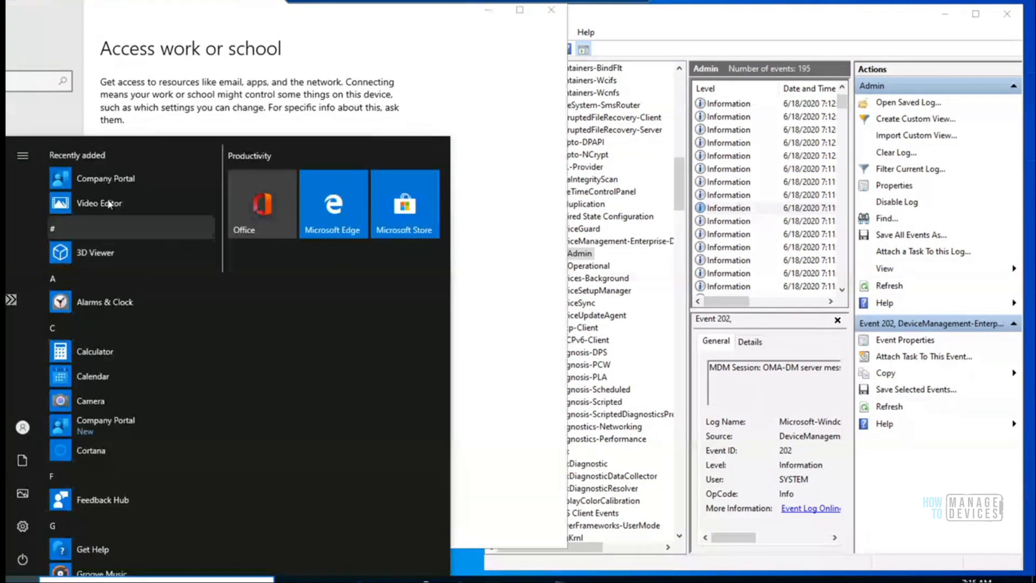
pyautogui.click(112, 180)
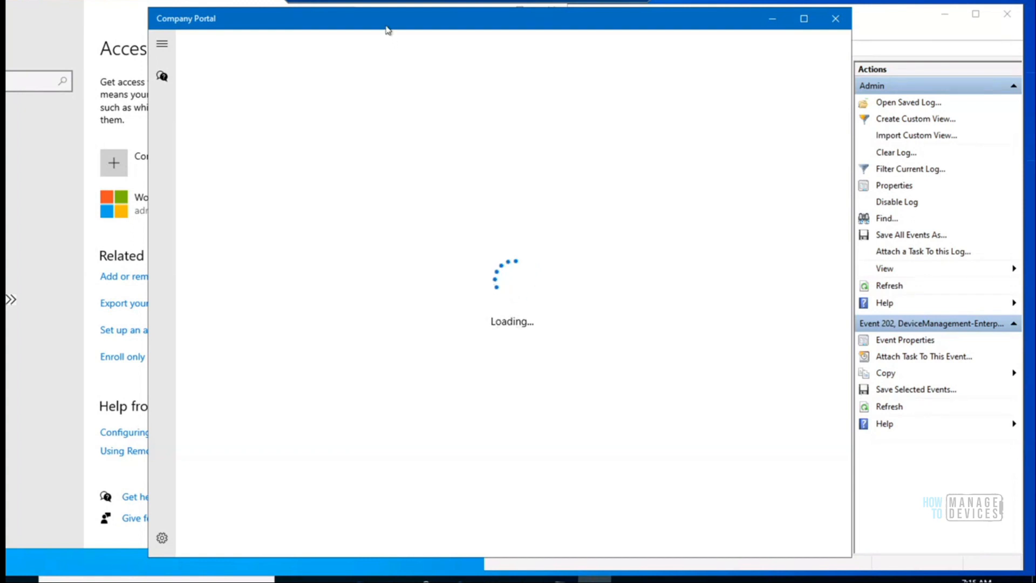
pyautogui.moveTo(385, 23); pyautogui.dragTo(399, 17)
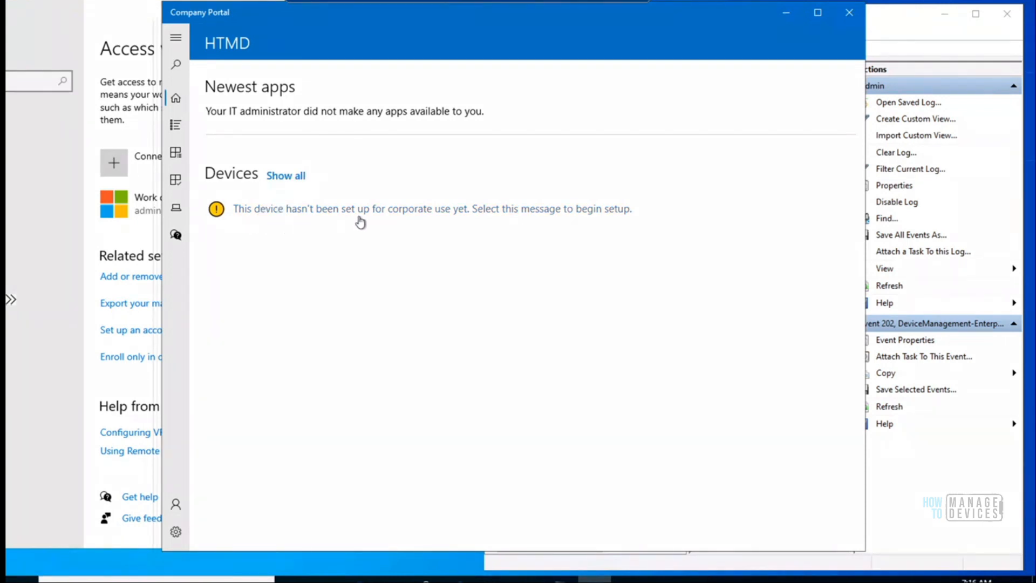
pyautogui.click(437, 214)
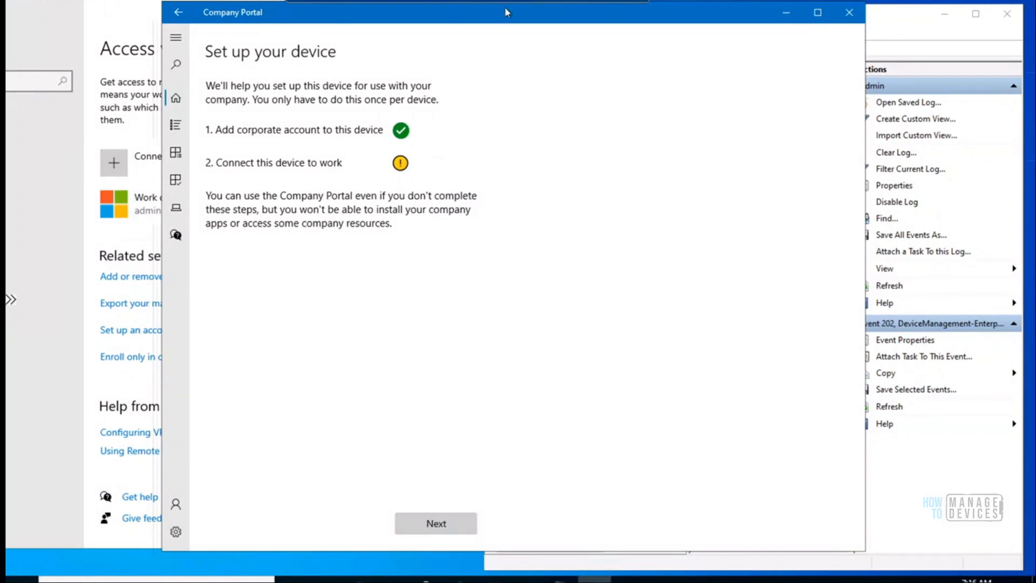
pyautogui.moveTo(506, 12); pyautogui.dragTo(730, 7)
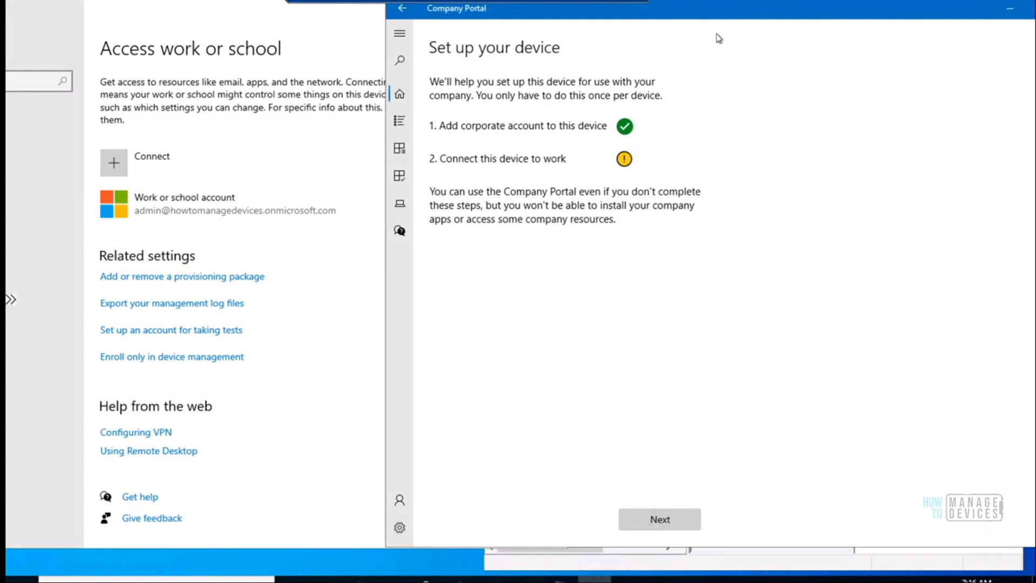
pyautogui.moveTo(640, 12); pyautogui.dragTo(634, 12)
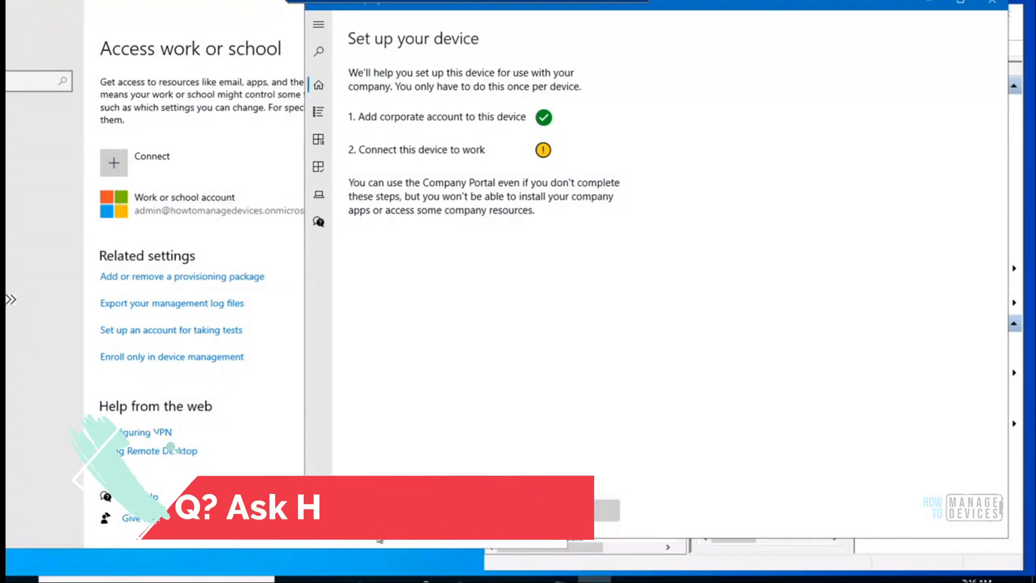
# - Check the signed-in local user in Command Prompt by highlighting the whoami output, and minimize the window
pyautogui.click(494, 580)
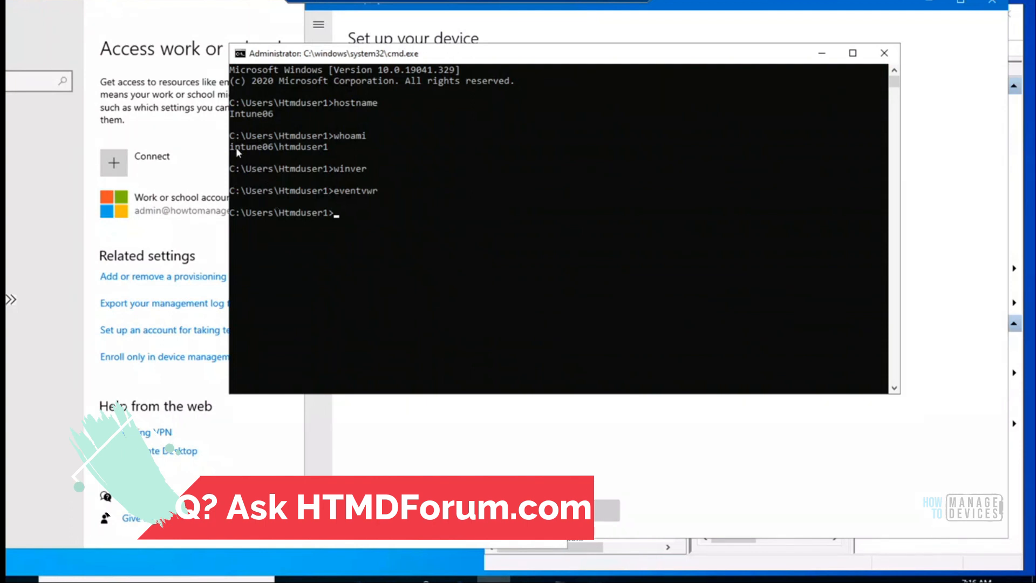
pyautogui.moveTo(277, 147); pyautogui.dragTo(432, 137)
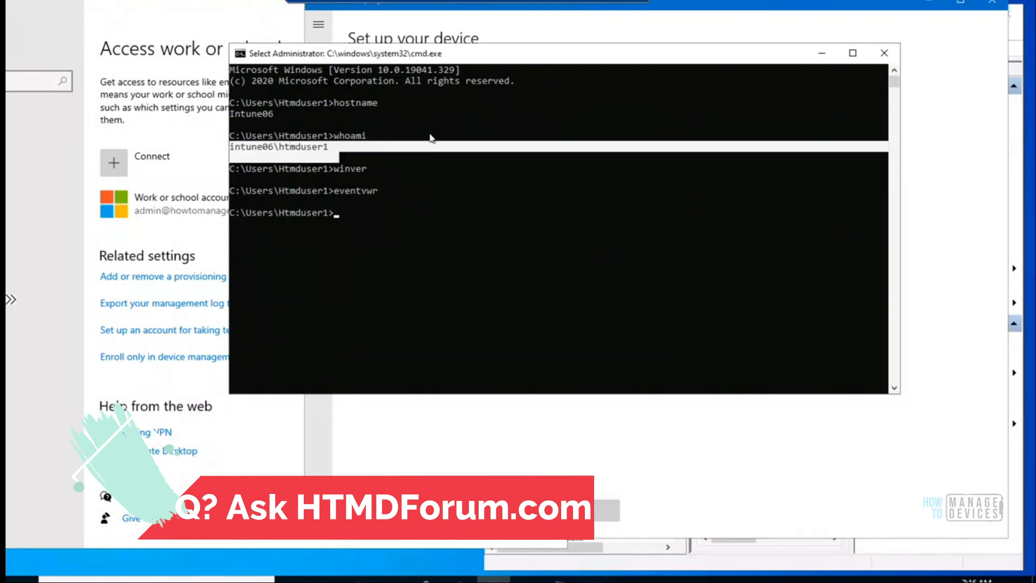
pyautogui.click(822, 53)
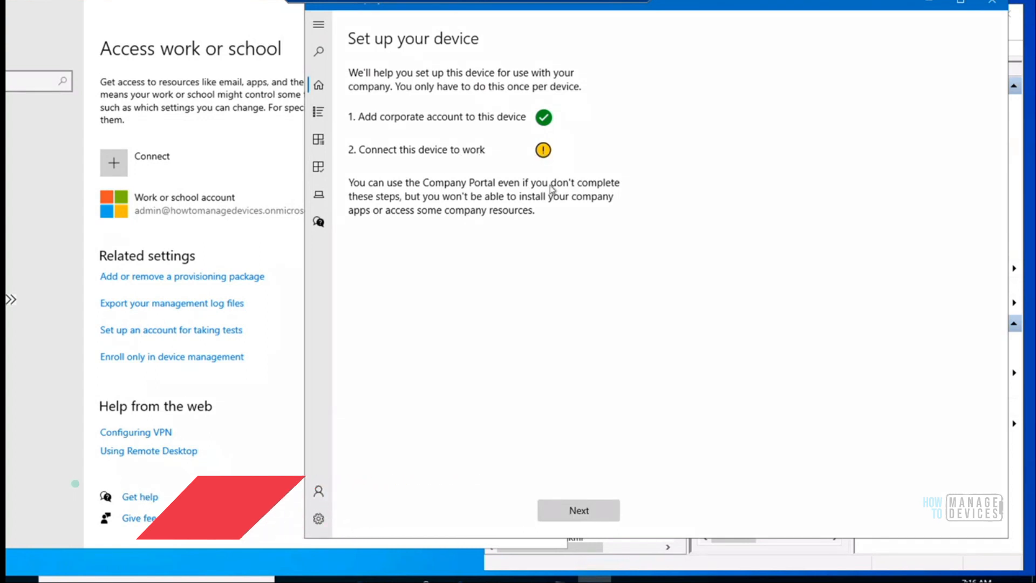
# - Try to connect this device to work through Company Portal with the prefilled account, and close the setup windows
pyautogui.click(586, 510)
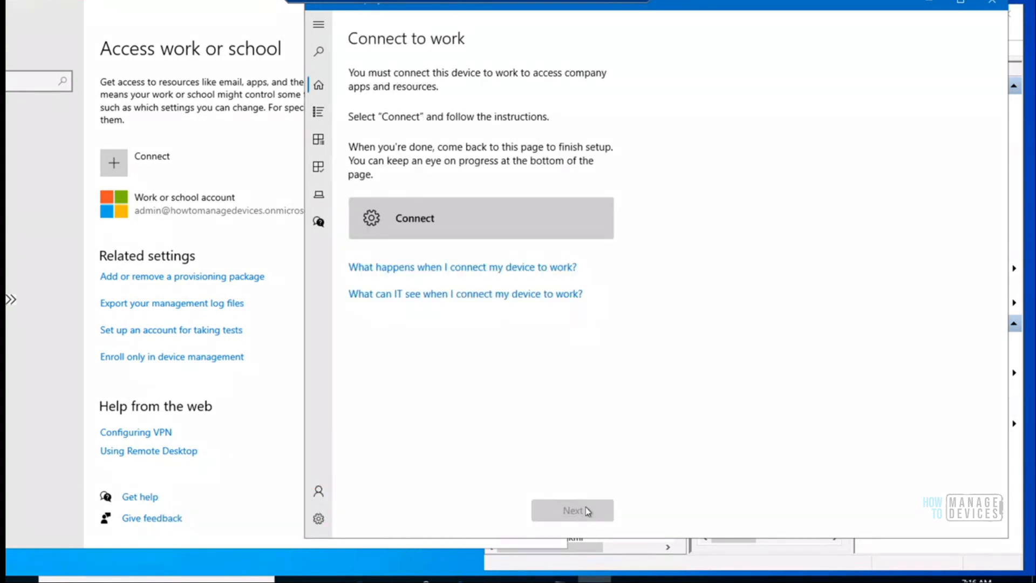
pyautogui.click(423, 218)
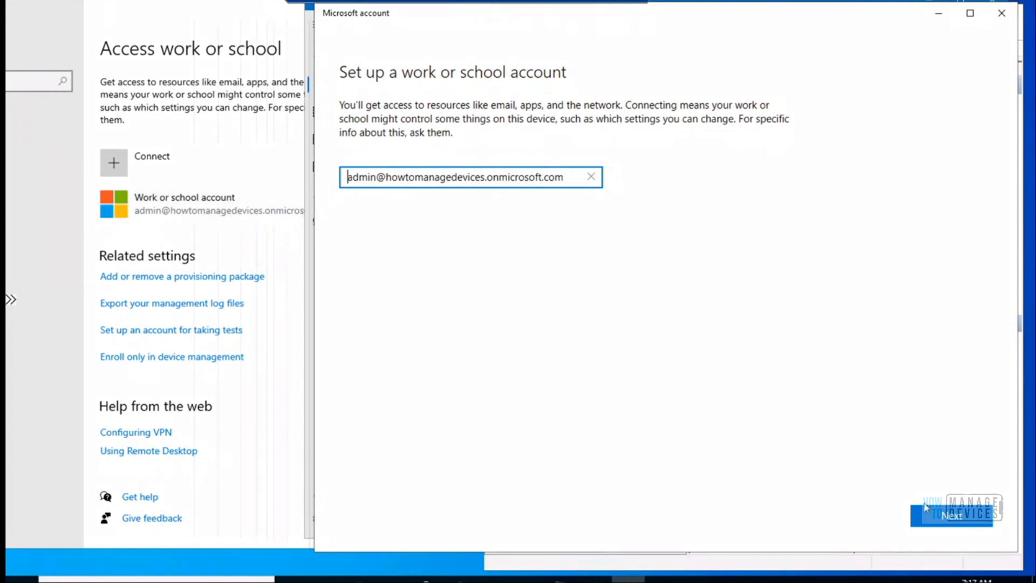
pyautogui.click(950, 523)
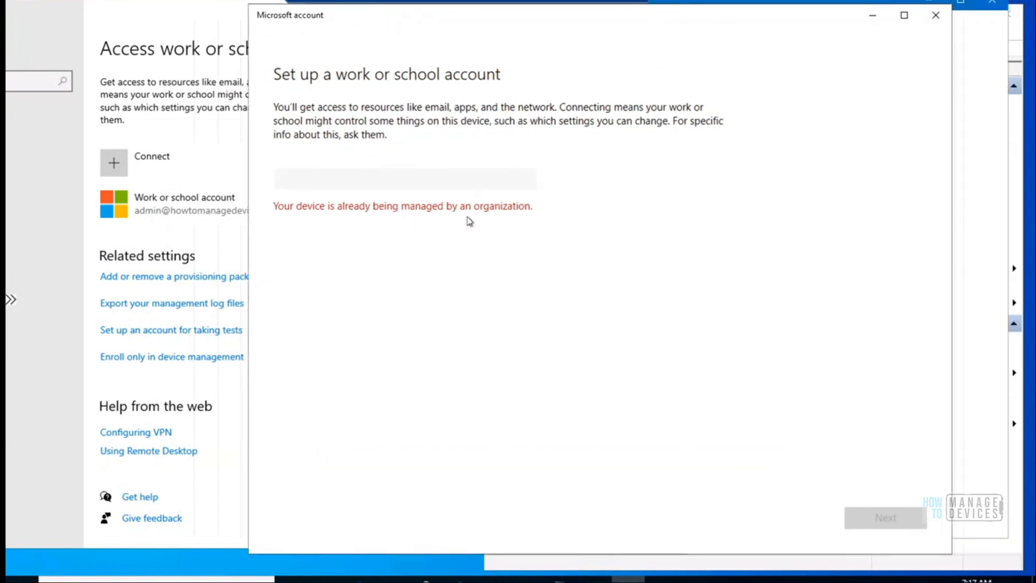
pyautogui.click(937, 19)
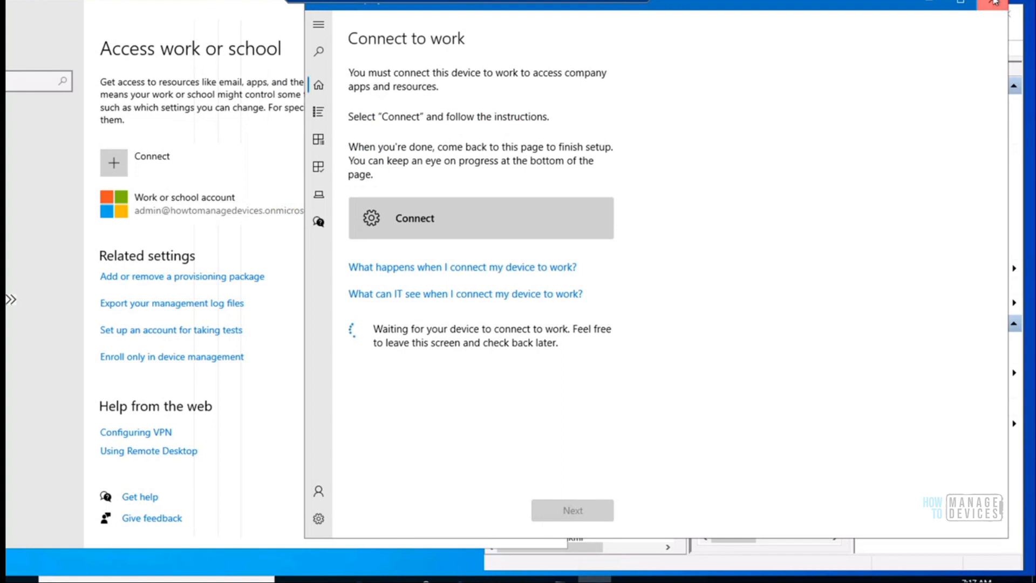
pyautogui.click(994, 3)
# - Disconnect the work or school account from the device and confirm its removal
pyautogui.click(253, 208)
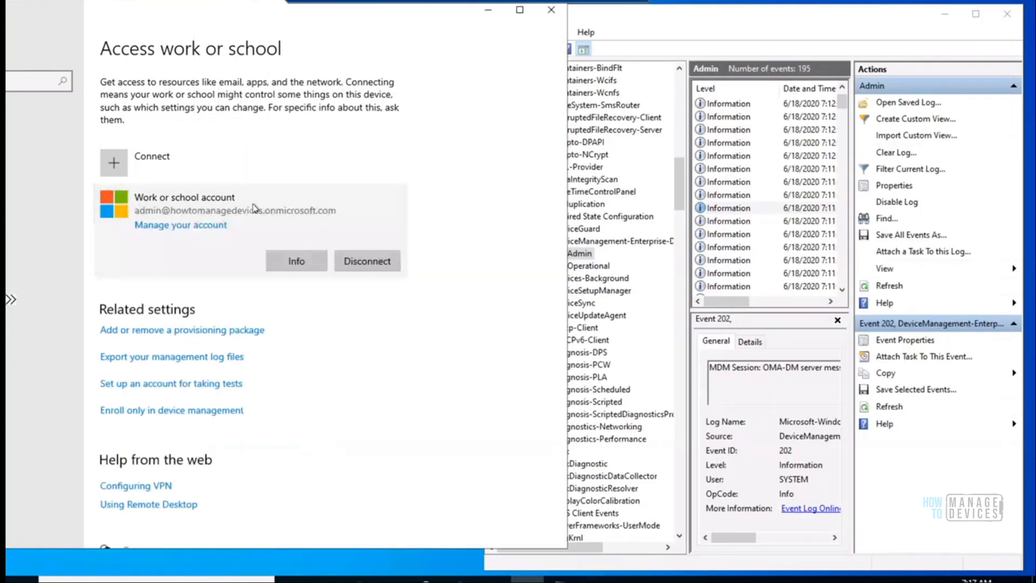
pyautogui.click(367, 261)
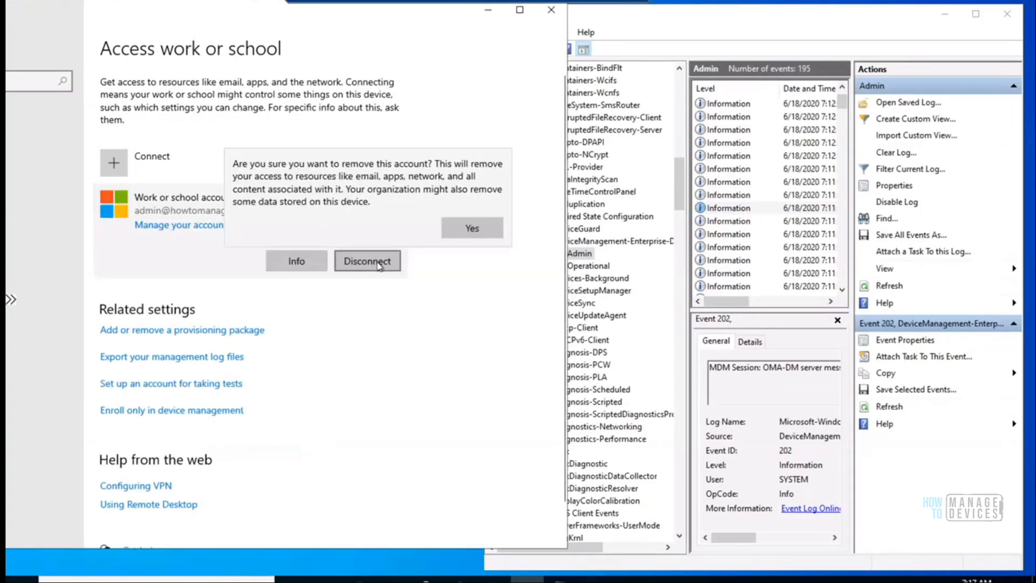
pyautogui.click(467, 229)
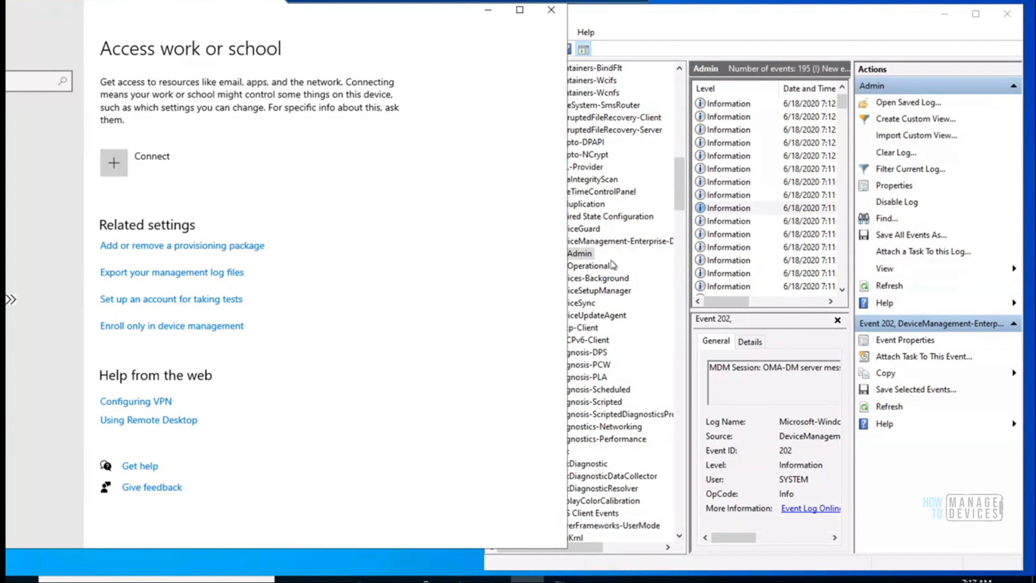
# - Refresh the DeviceManagement Admin log and highlight the newest event's description
pyautogui.rightClick(585, 257)
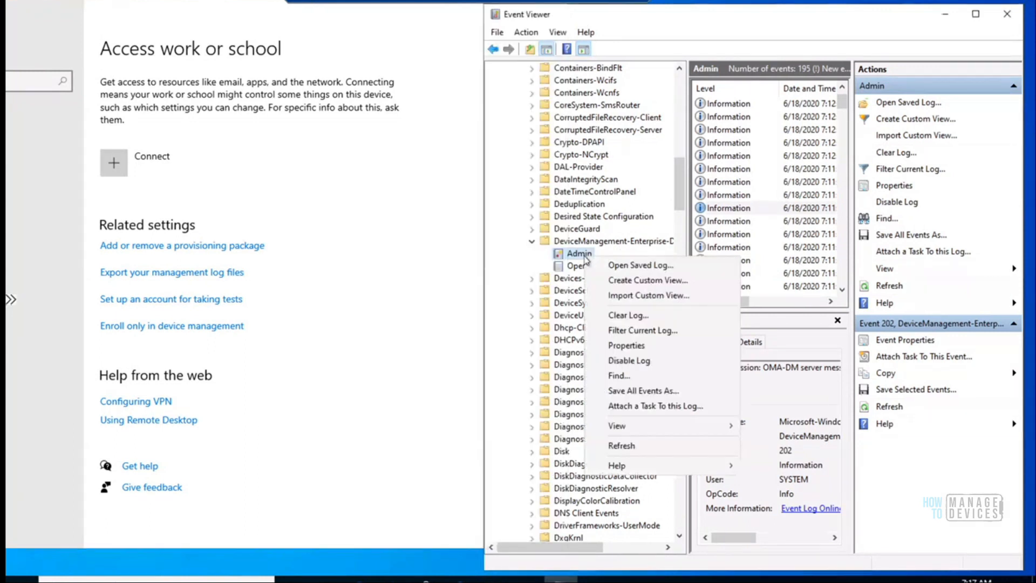
pyautogui.click(621, 446)
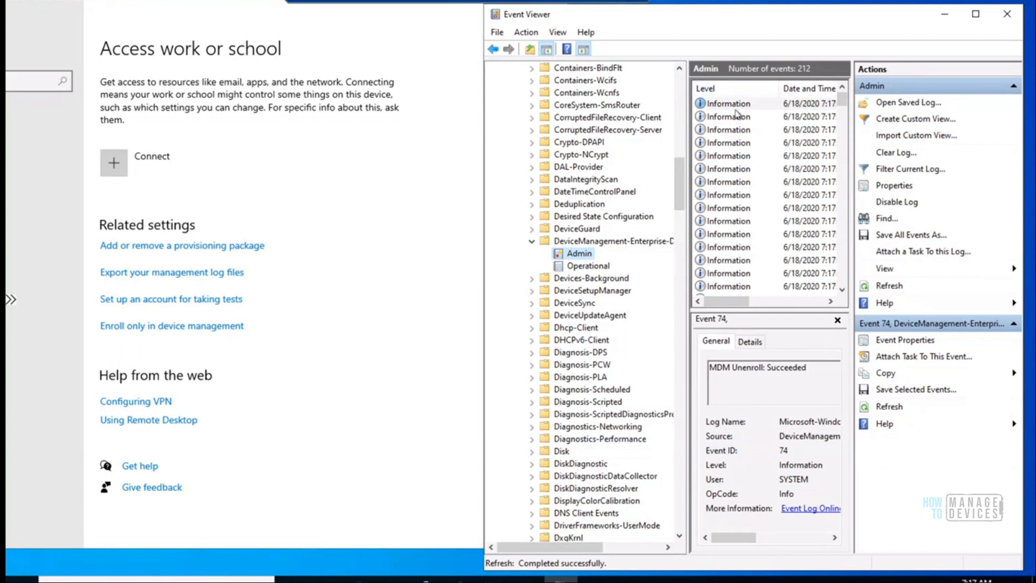
pyautogui.click(707, 367)
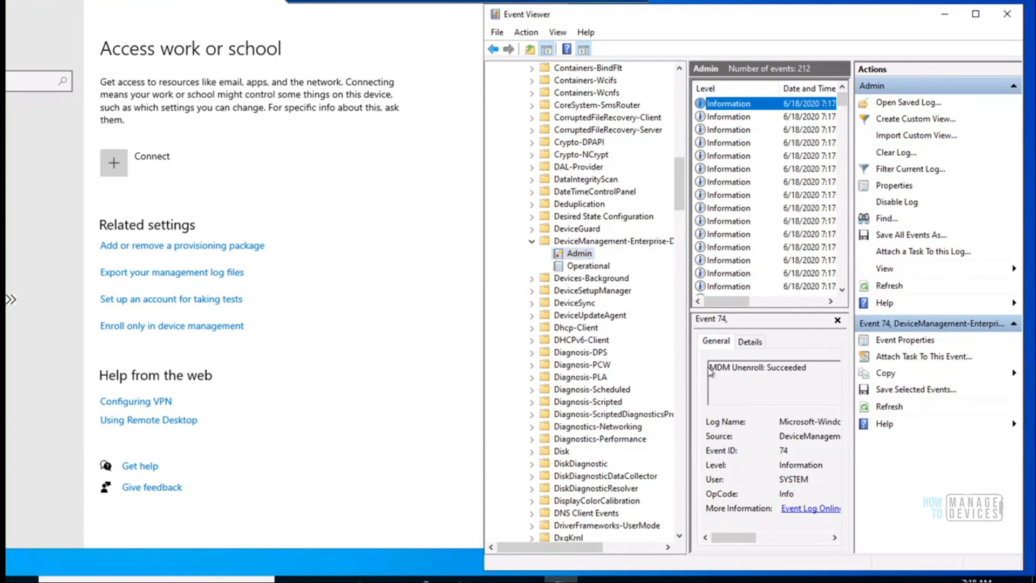
pyautogui.moveTo(711, 369); pyautogui.dragTo(803, 367)
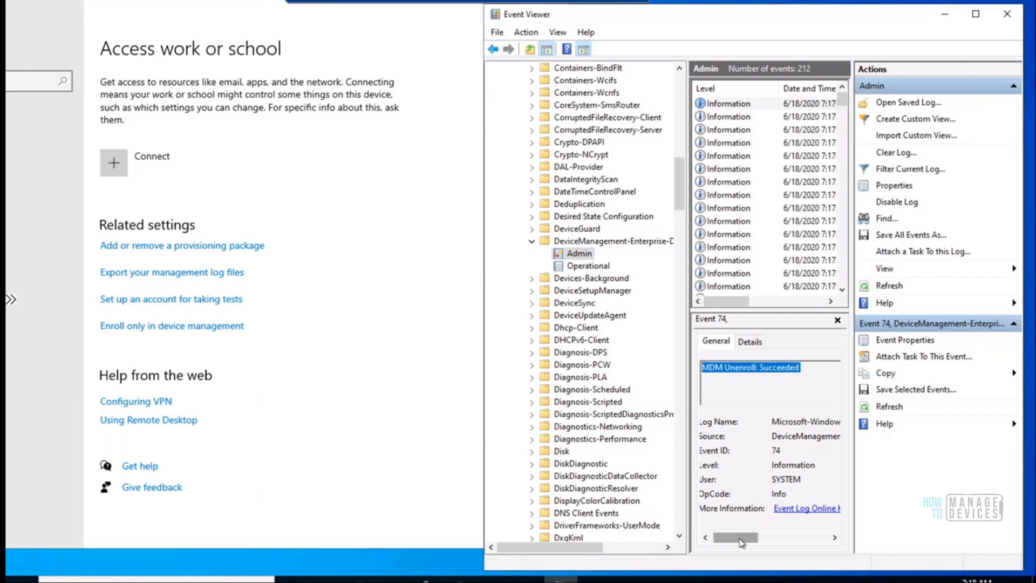
# - Switch to the browser and refresh the device lists in Azure Active Directory and Endpoint Manager to check the disconnected device's removal
pyautogui.moveTo(744, 541); pyautogui.dragTo(723, 544)
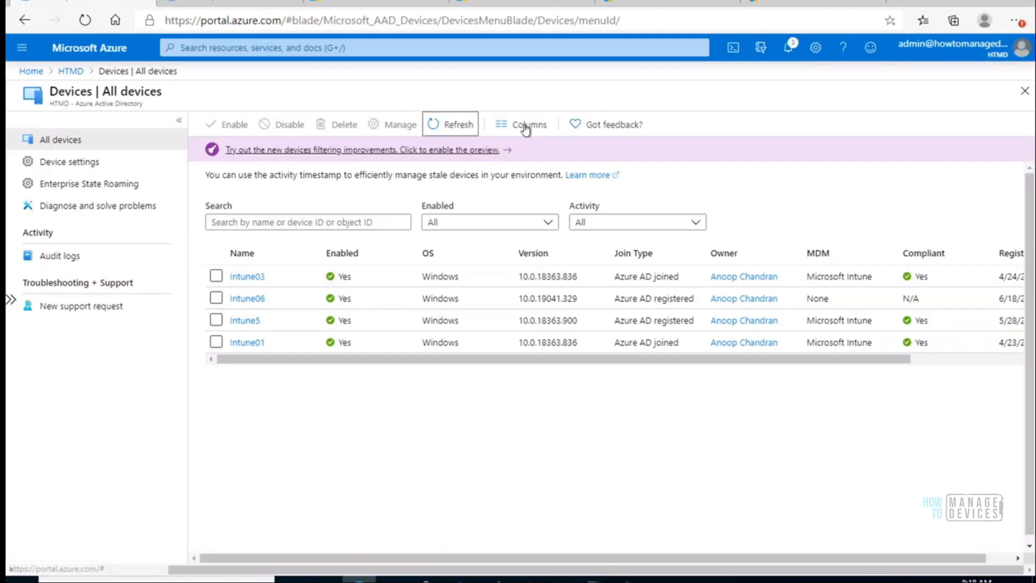
pyautogui.click(441, 128)
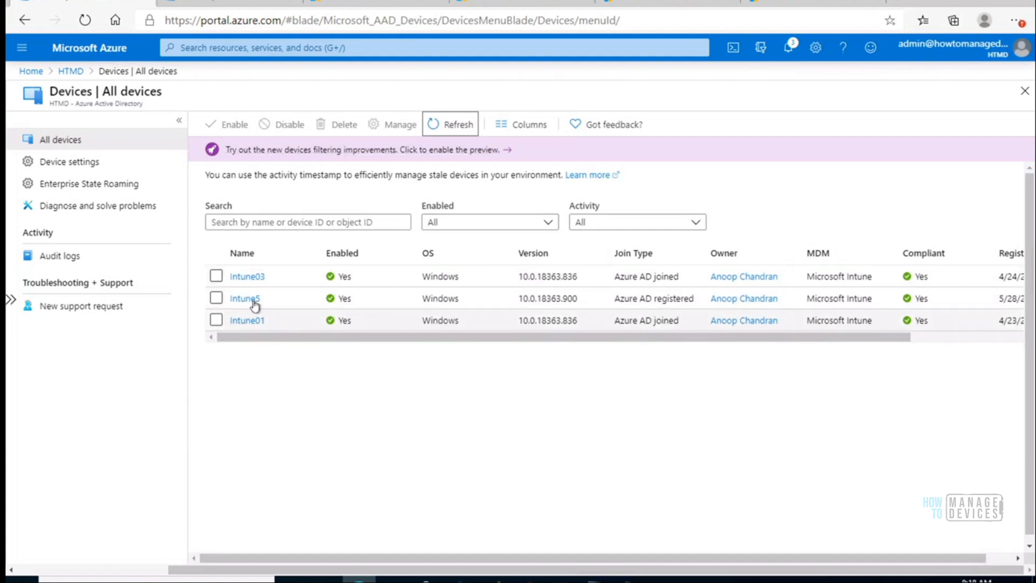
pyautogui.click(235, 5)
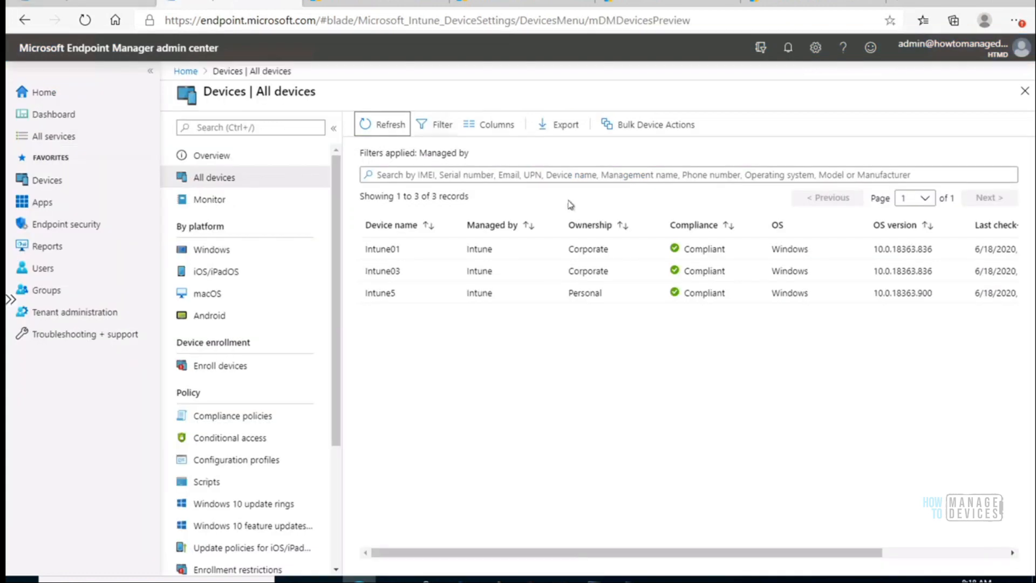
pyautogui.click(387, 126)
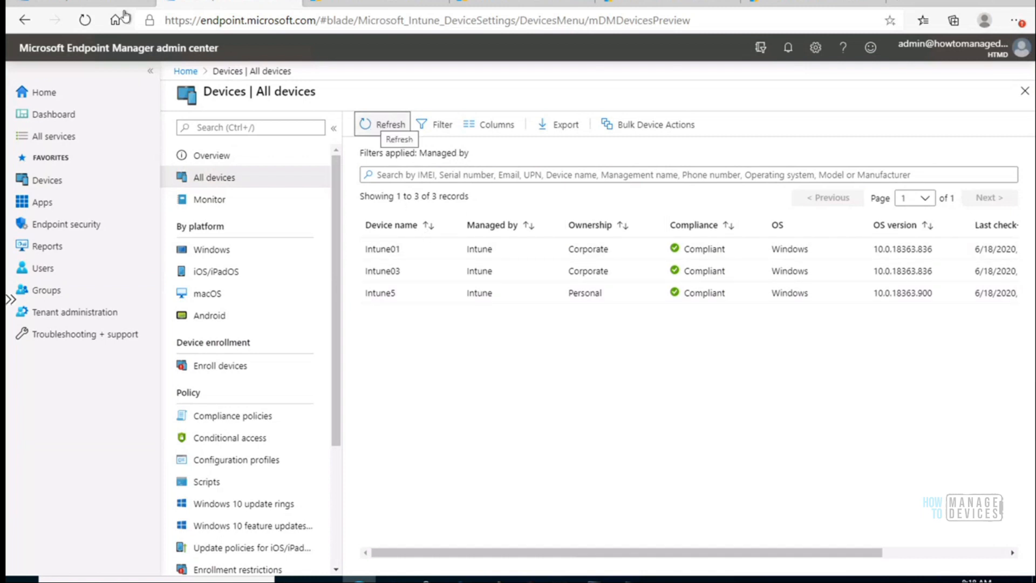
pyautogui.click(85, 4)
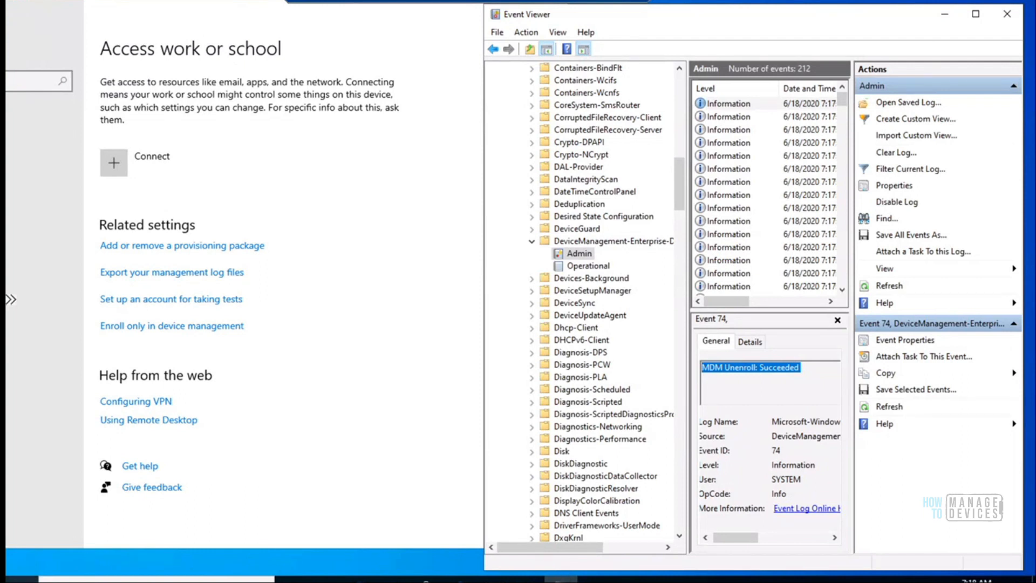
# - Start an Enroll only in device management setup from the work or school settings and submit the admin account's email address
pyautogui.click(23, 578)
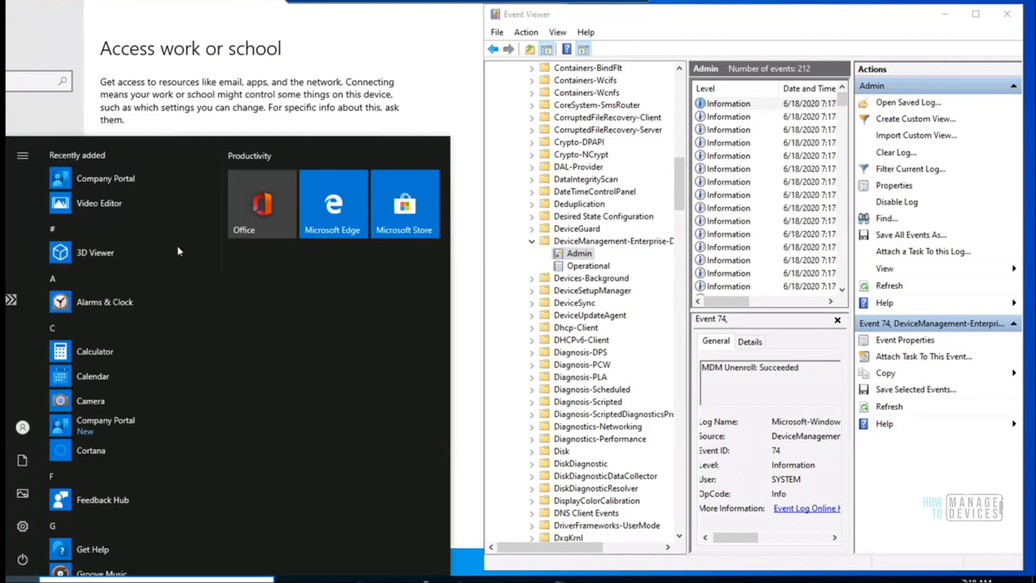
pyautogui.click(409, 95)
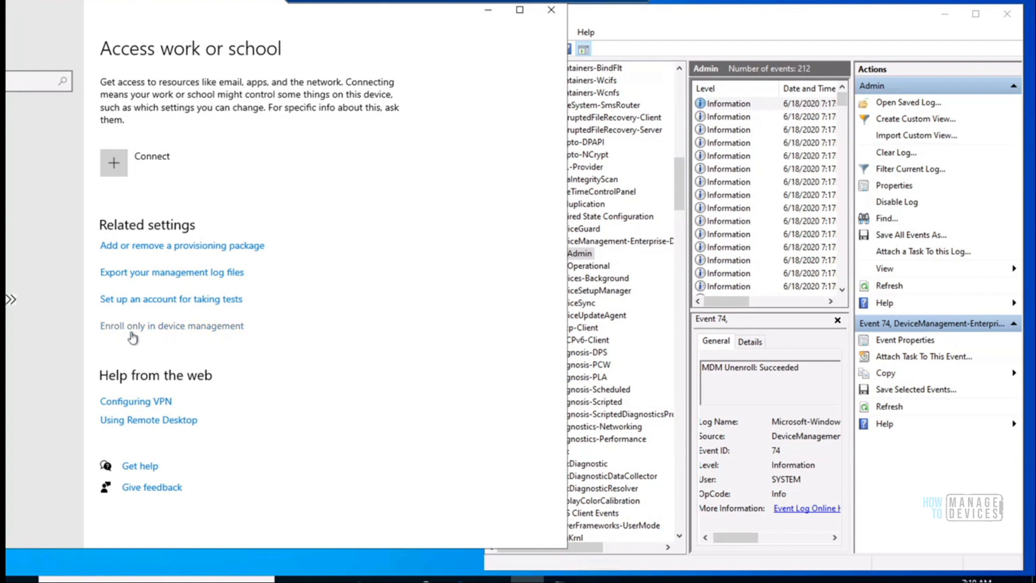
pyautogui.click(164, 336)
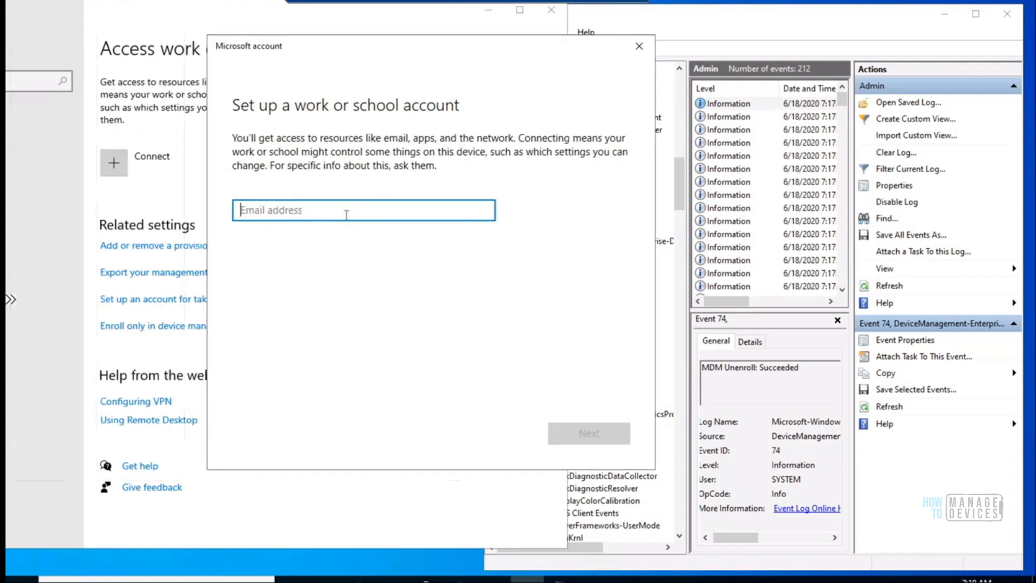
pyautogui.hotkey('ctrl', 'v')
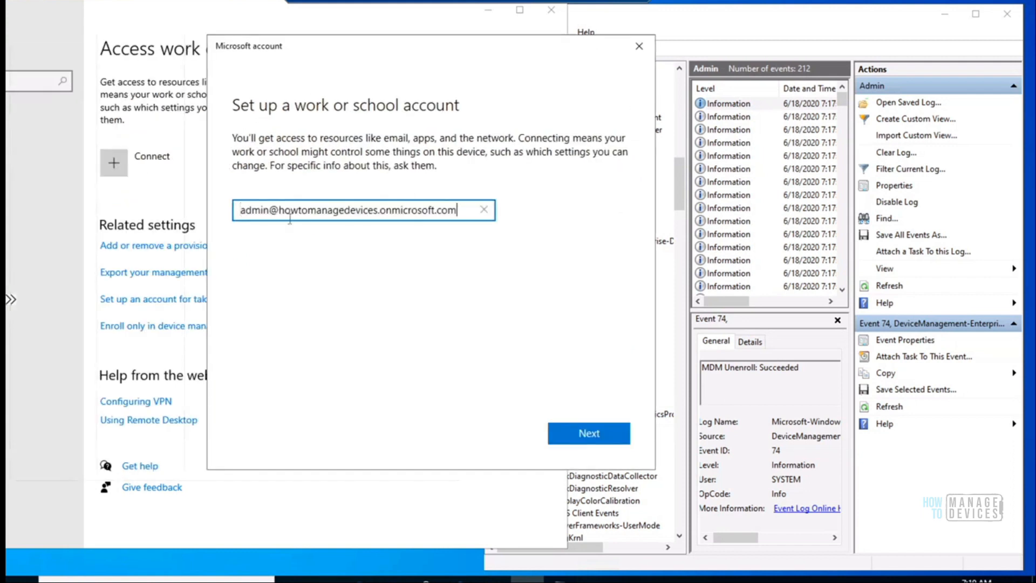
pyautogui.click(242, 211)
pyautogui.click(581, 435)
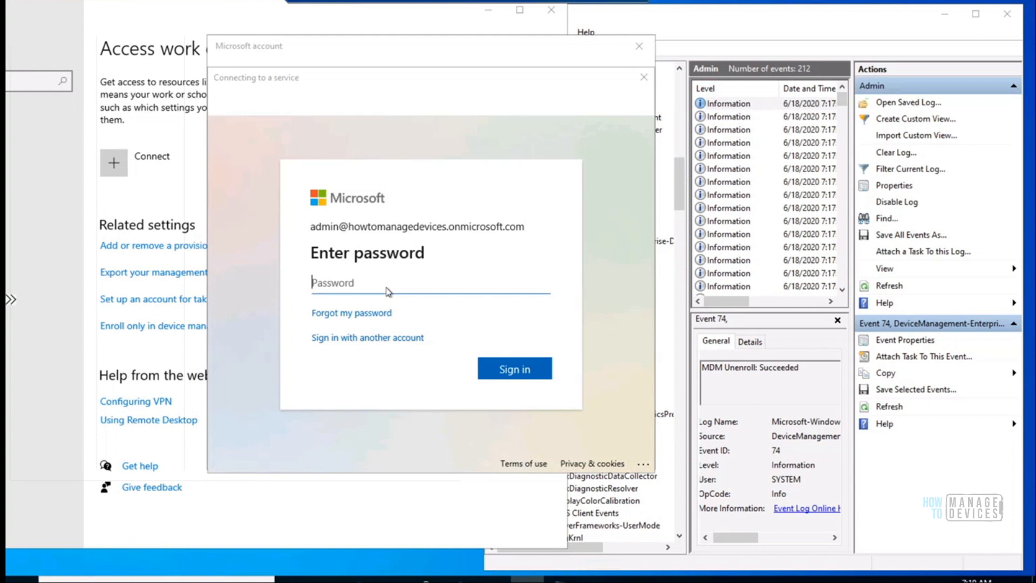
# - Try to enroll the device by signing in with the account password and choosing to stay signed in
pyautogui.write('••')
pyautogui.click(502, 370)
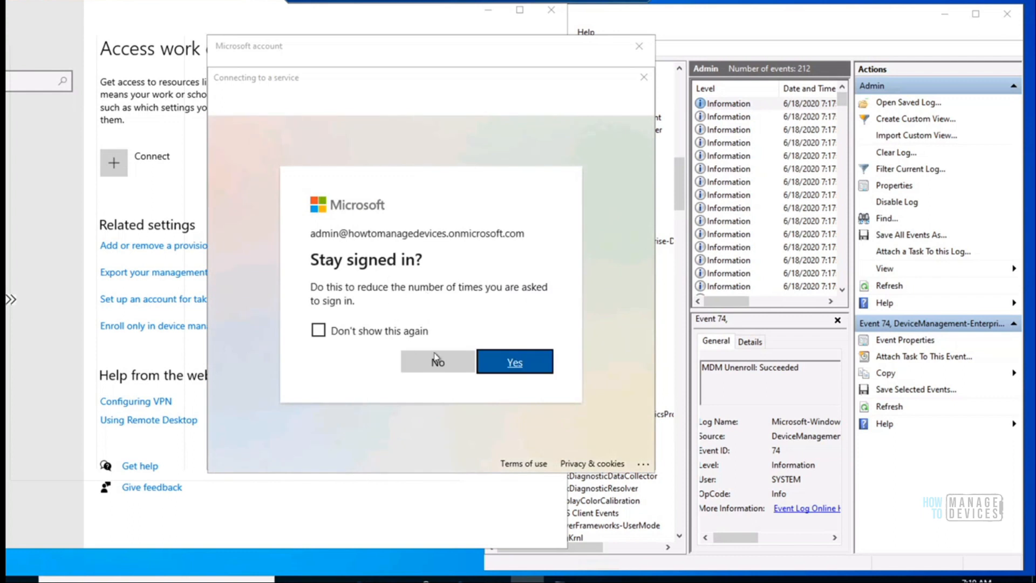
pyautogui.click(509, 368)
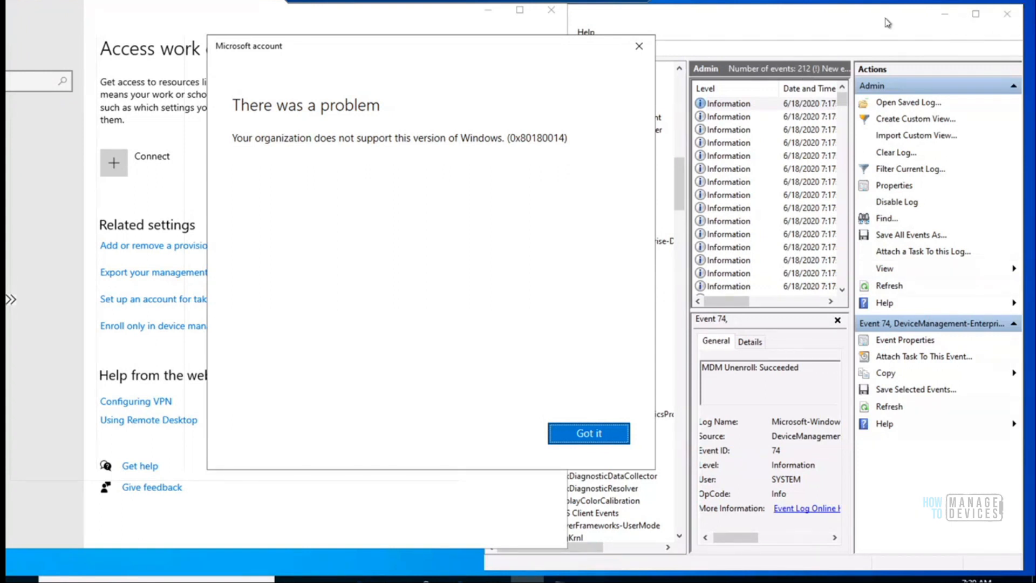
# - Maximize Event Viewer, refresh the DeviceManagement Admin log, and highlight the error code in the newest error event
pyautogui.click(976, 13)
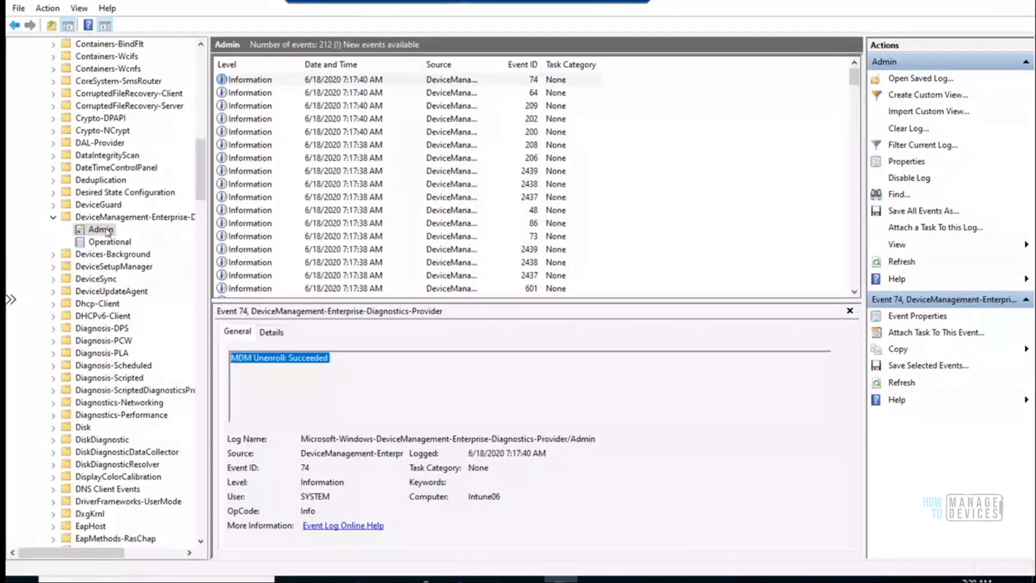
pyautogui.rightClick(107, 231)
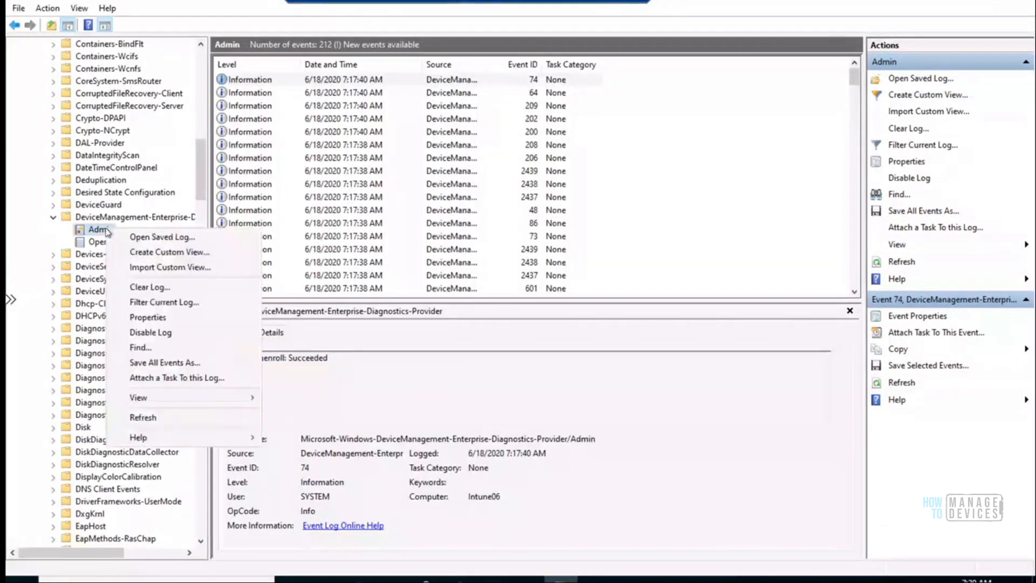
pyautogui.click(163, 419)
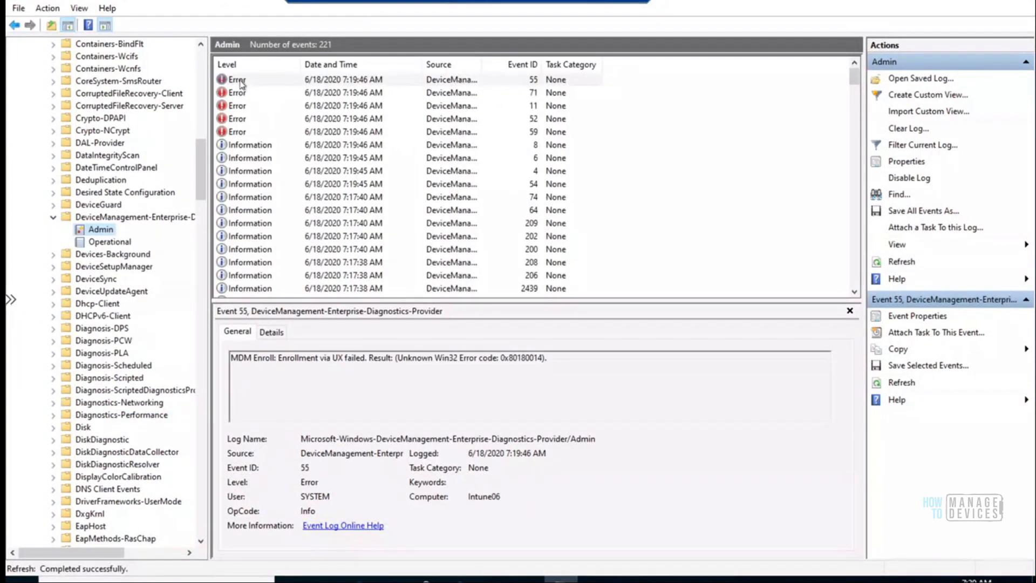
pyautogui.click(241, 81)
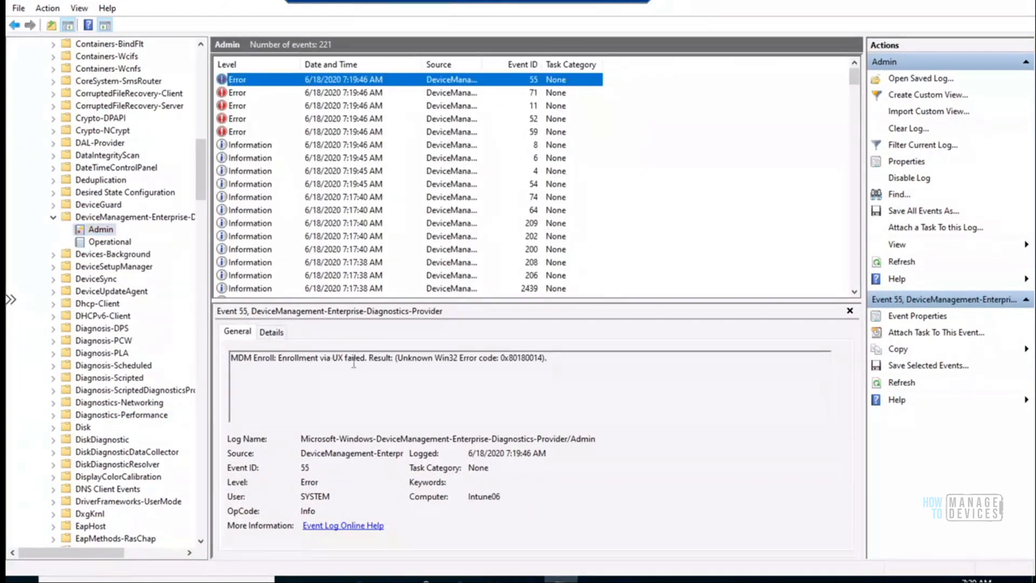
pyautogui.moveTo(436, 361); pyautogui.dragTo(522, 362)
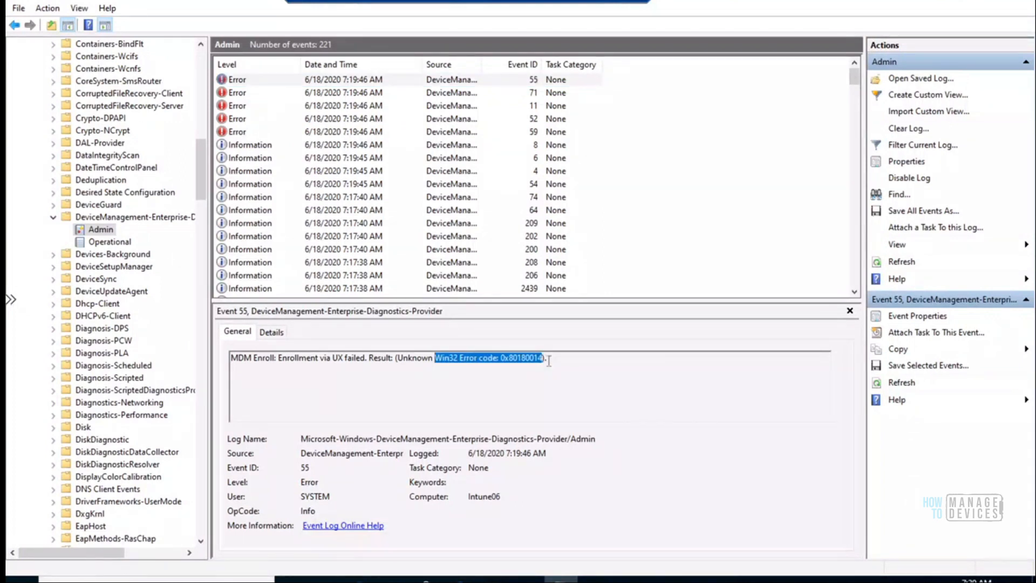
# - Review error events 71, 11, 52 and 59, highlighting the returned fault value in event 52
pyautogui.click(239, 95)
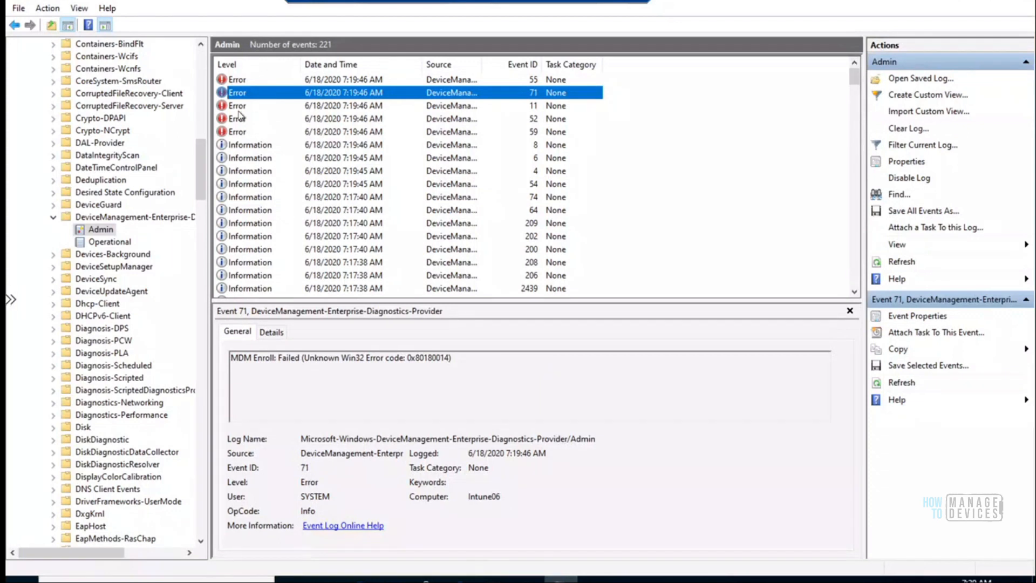
pyautogui.click(240, 110)
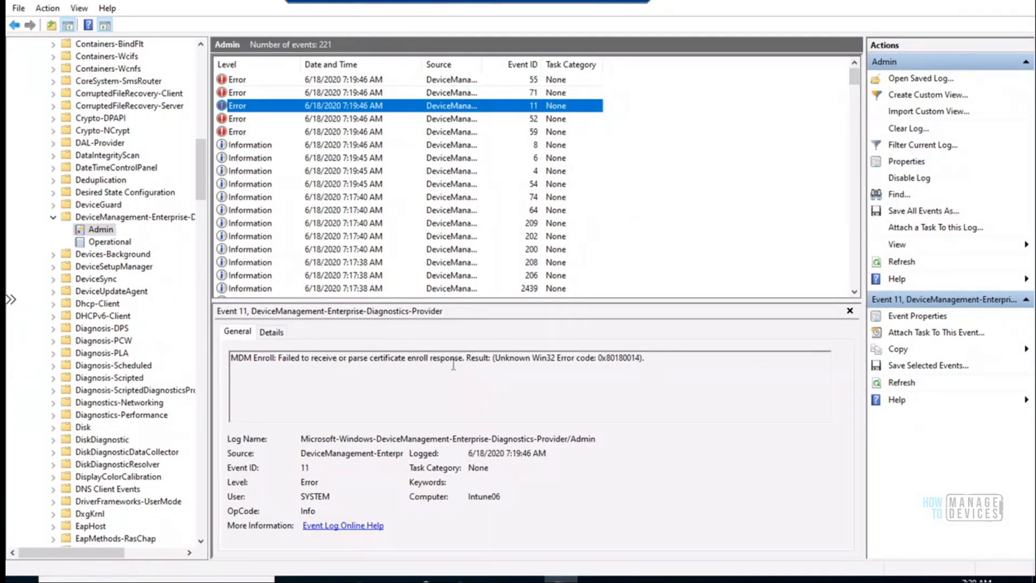
pyautogui.click(239, 122)
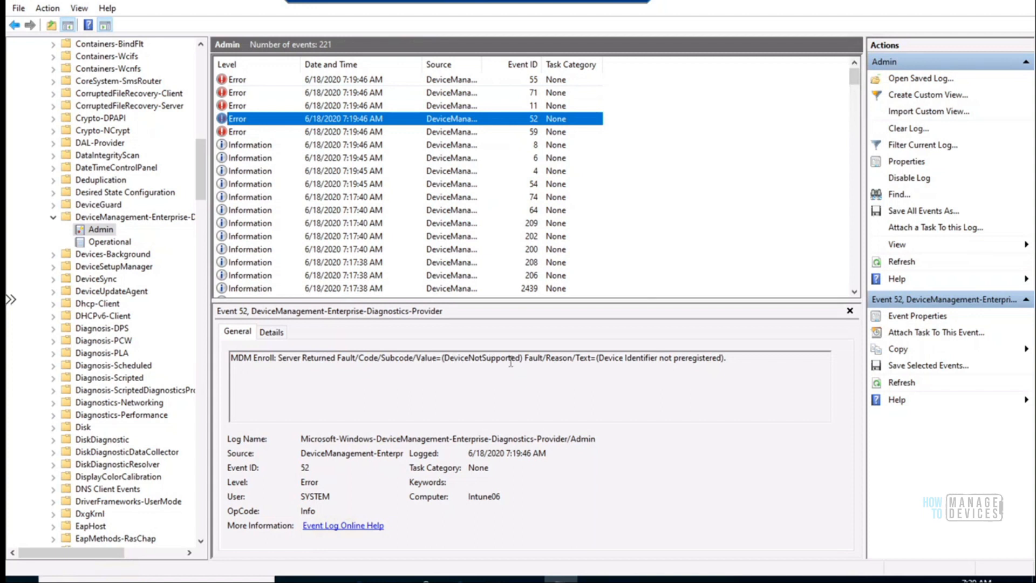
pyautogui.moveTo(444, 359); pyautogui.dragTo(513, 362)
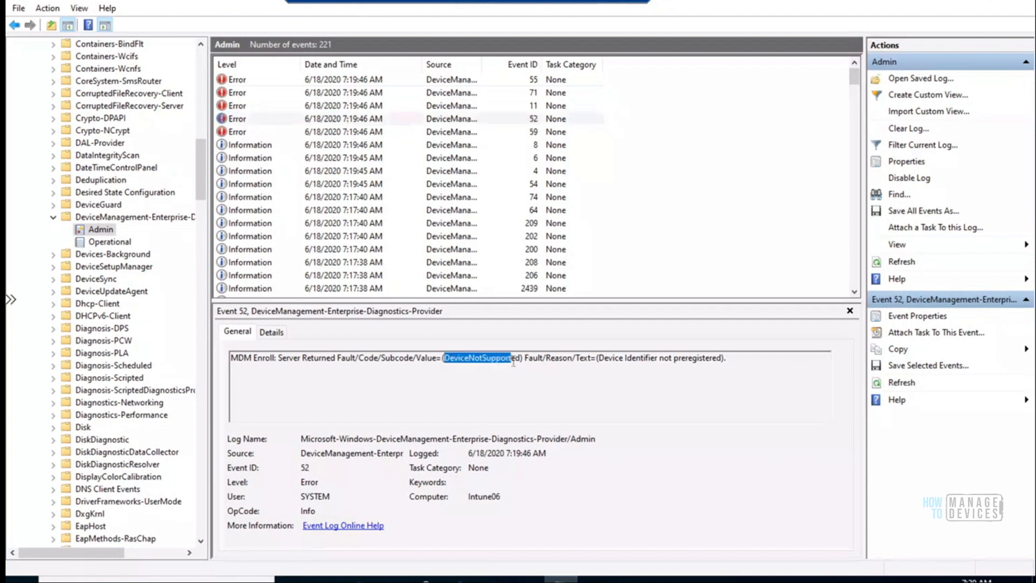
pyautogui.click(238, 134)
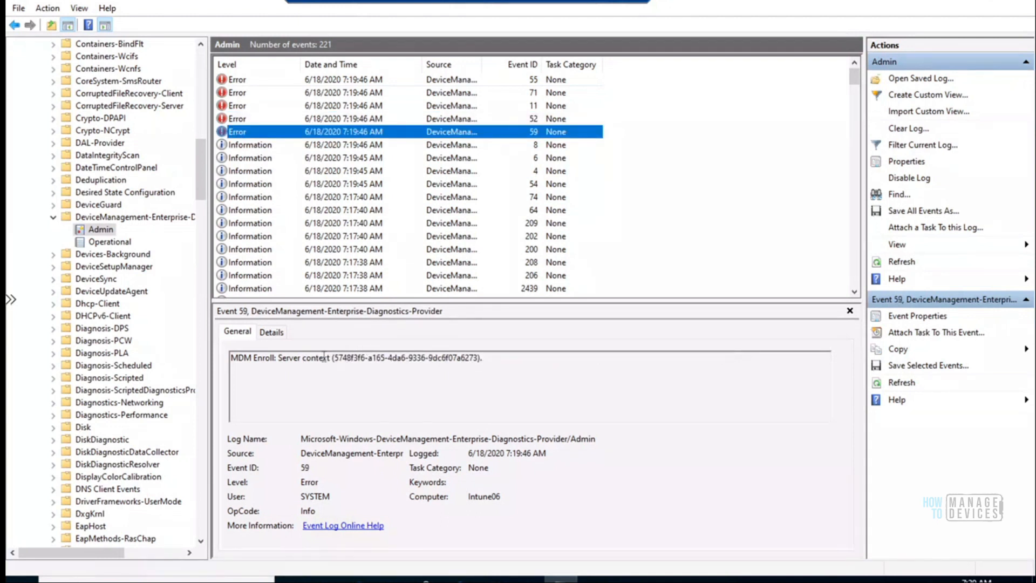
# - Review information events 8, 4 and 6, highlighting the certificate enrollment message in event 8
pyautogui.click(260, 147)
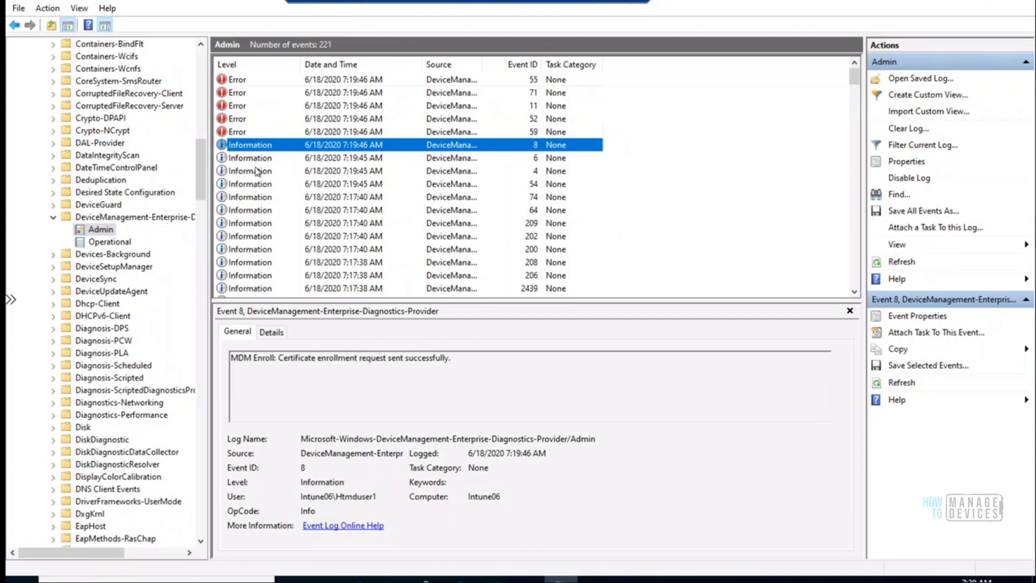
pyautogui.click(257, 172)
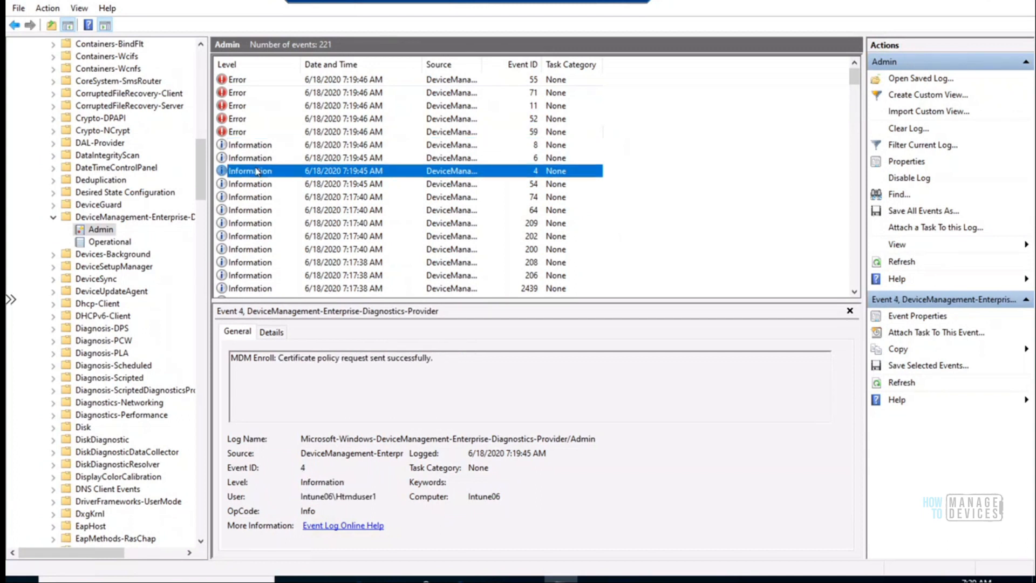
pyautogui.press('Up')
pyautogui.press('Up')
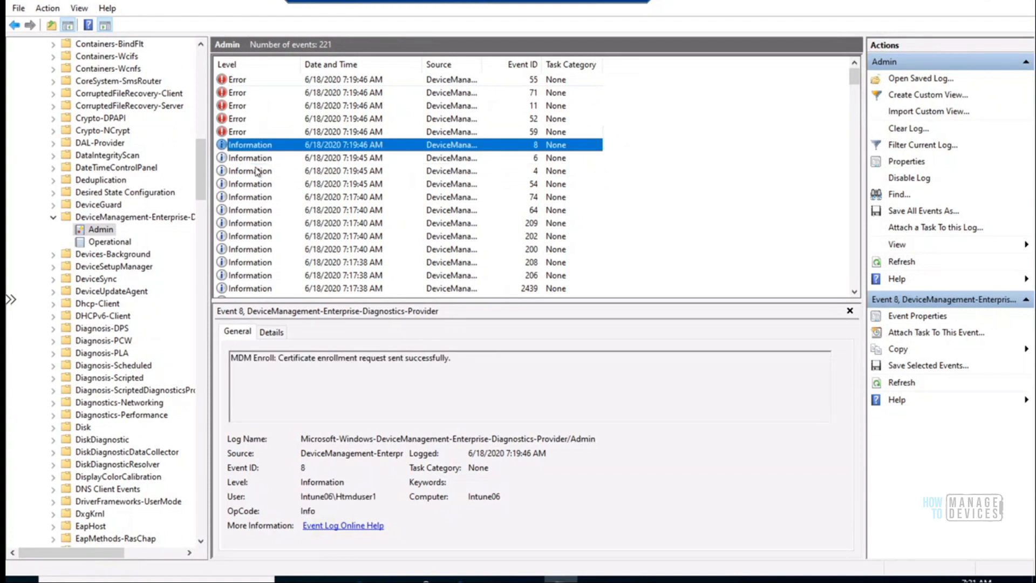
pyautogui.moveTo(278, 359); pyautogui.dragTo(457, 363)
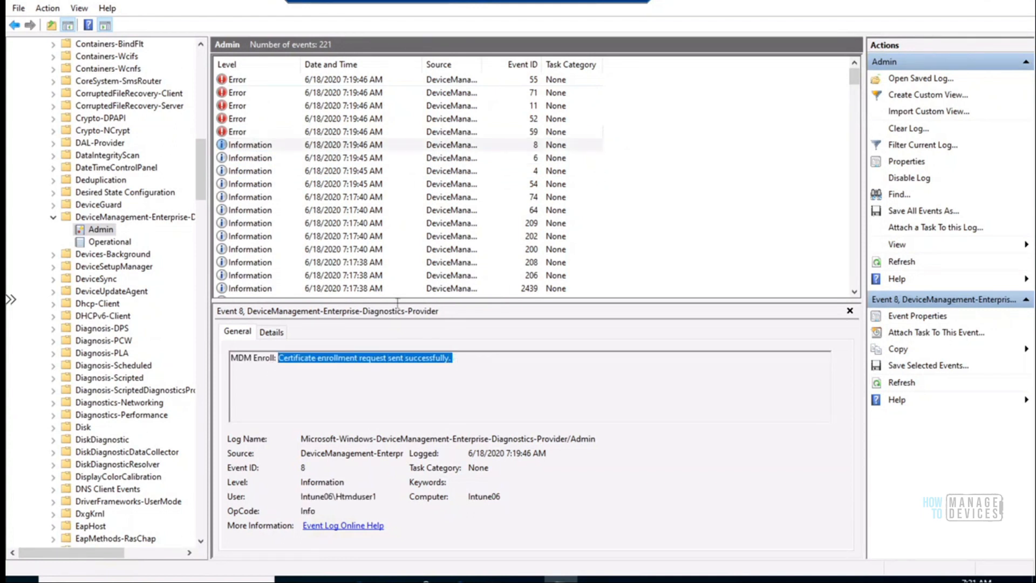
pyautogui.click(255, 160)
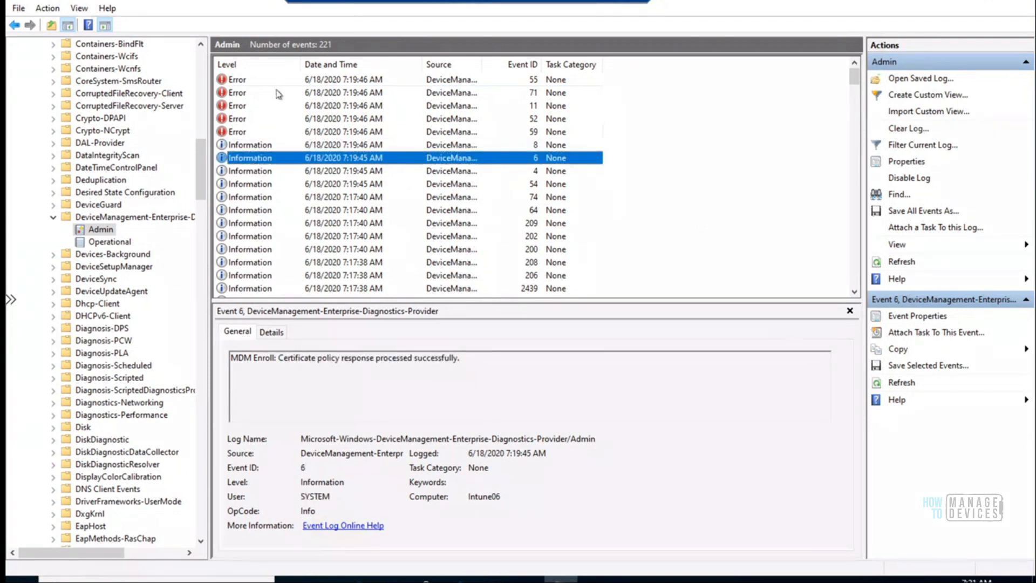
# - Reselect the newest error event, restore the Event Viewer window, and dismiss the enrollment problem dialog
pyautogui.click(234, 82)
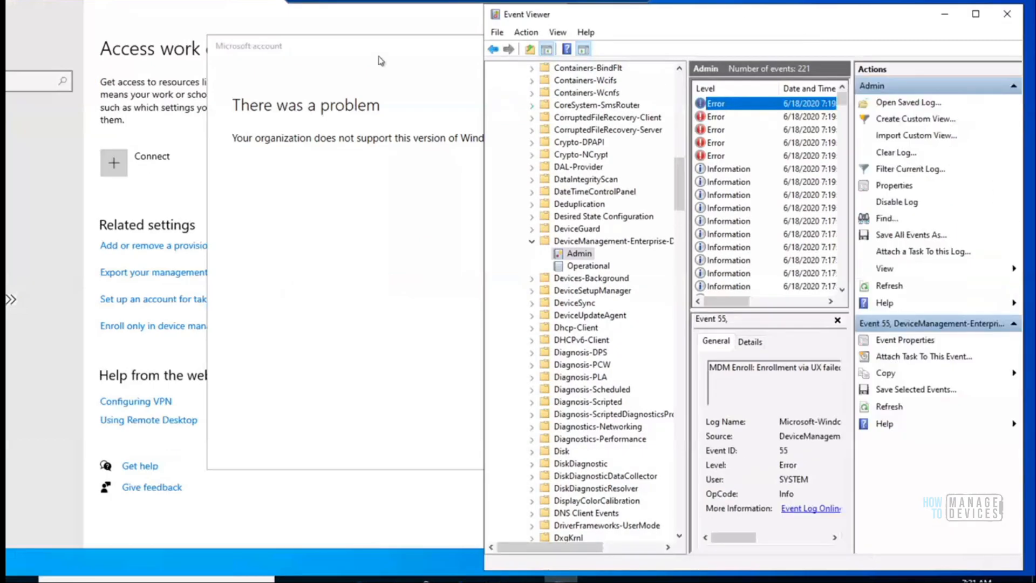
pyautogui.moveTo(373, 50); pyautogui.dragTo(248, 39)
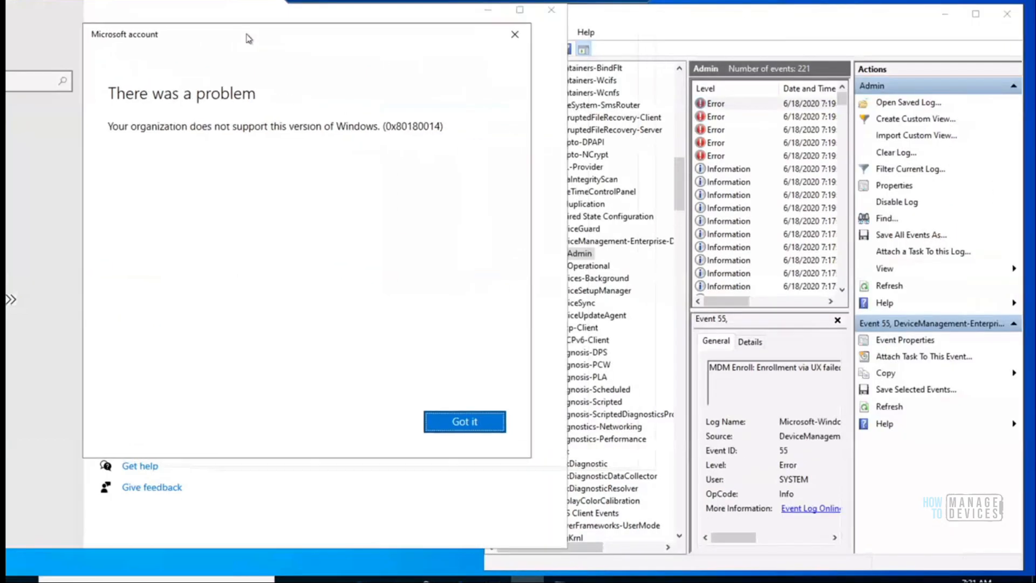
pyautogui.click(463, 429)
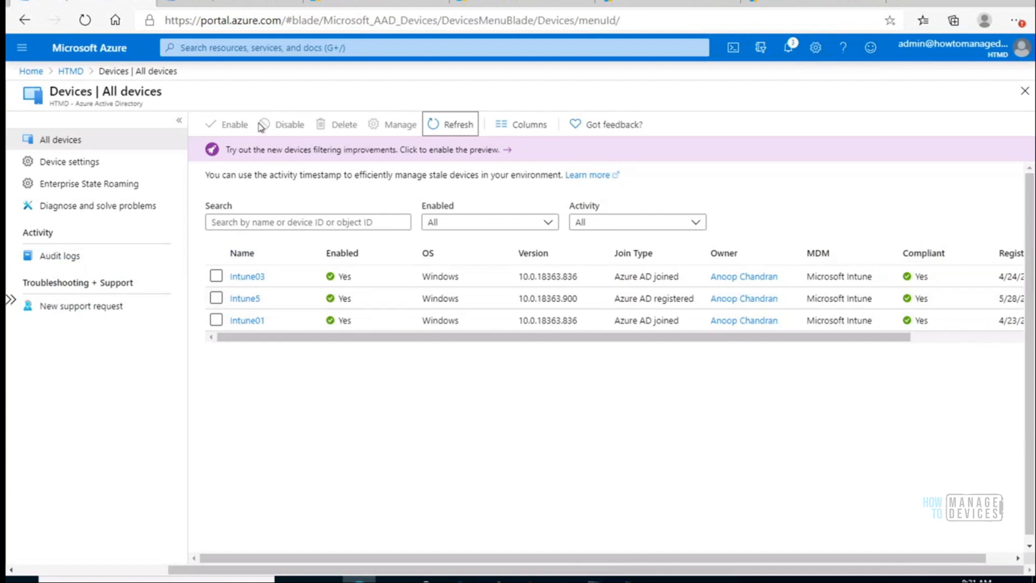
# - Refresh the Azure Active Directory and Endpoint Manager device lists again to check for the device after the MDM-only enrollment attempt
pyautogui.click(445, 130)
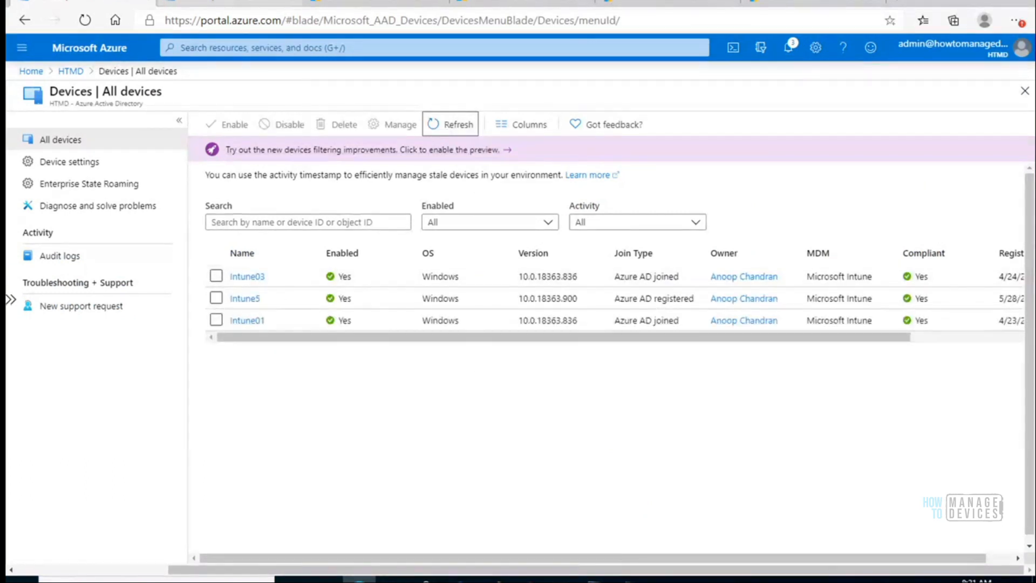
pyautogui.click(229, 4)
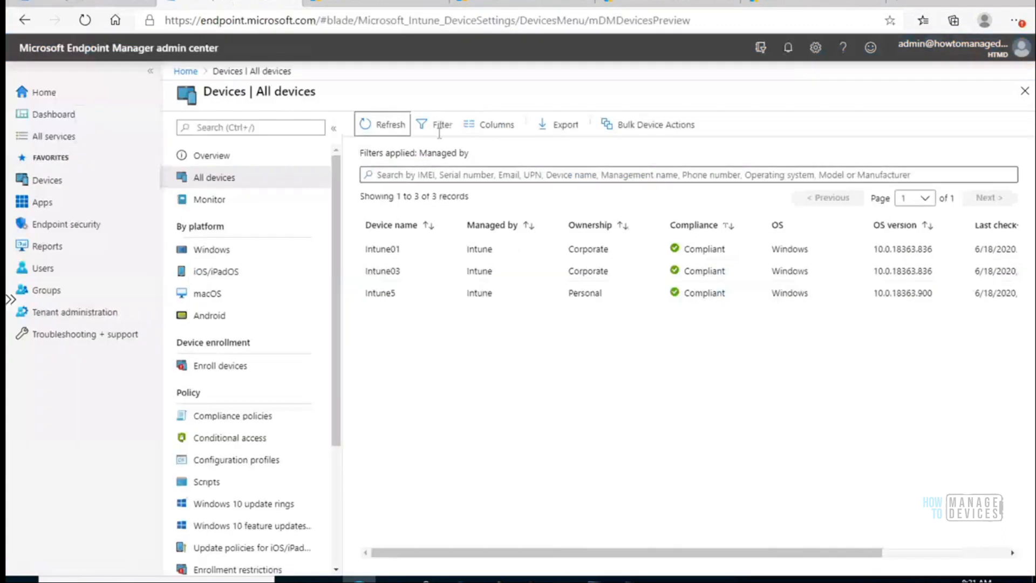
pyautogui.click(385, 129)
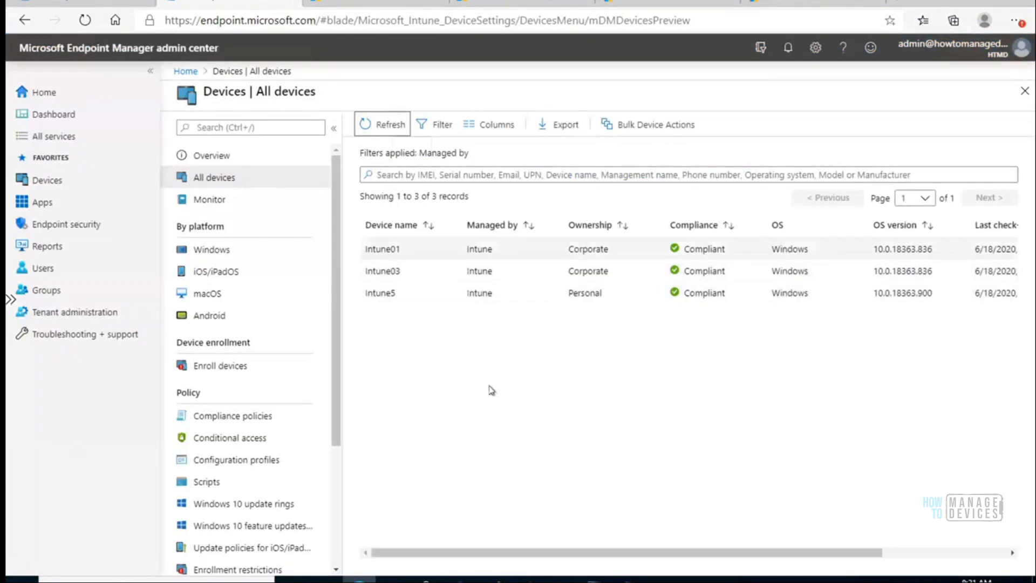
pyautogui.click(372, 132)
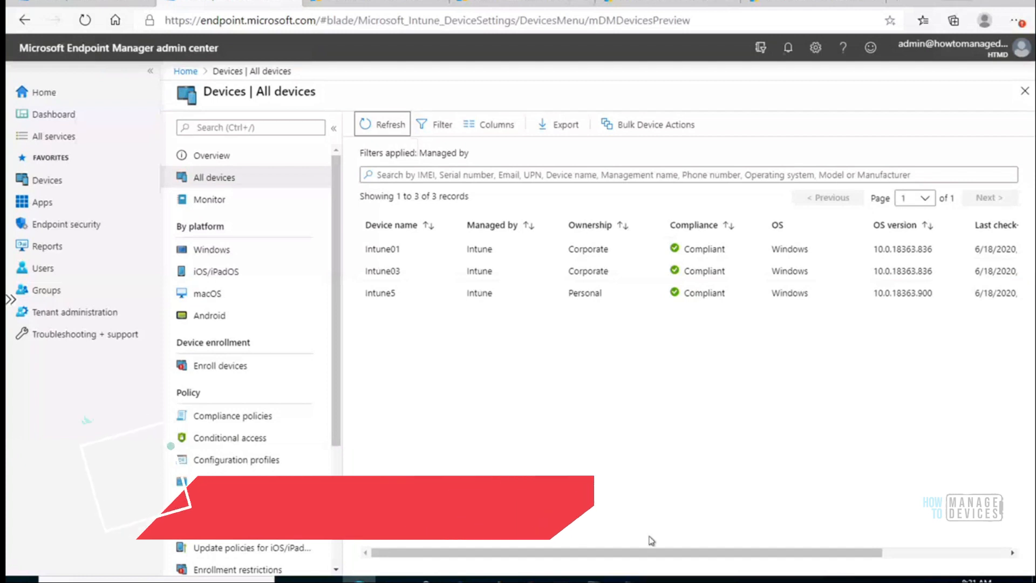
pyautogui.moveTo(594, 579)
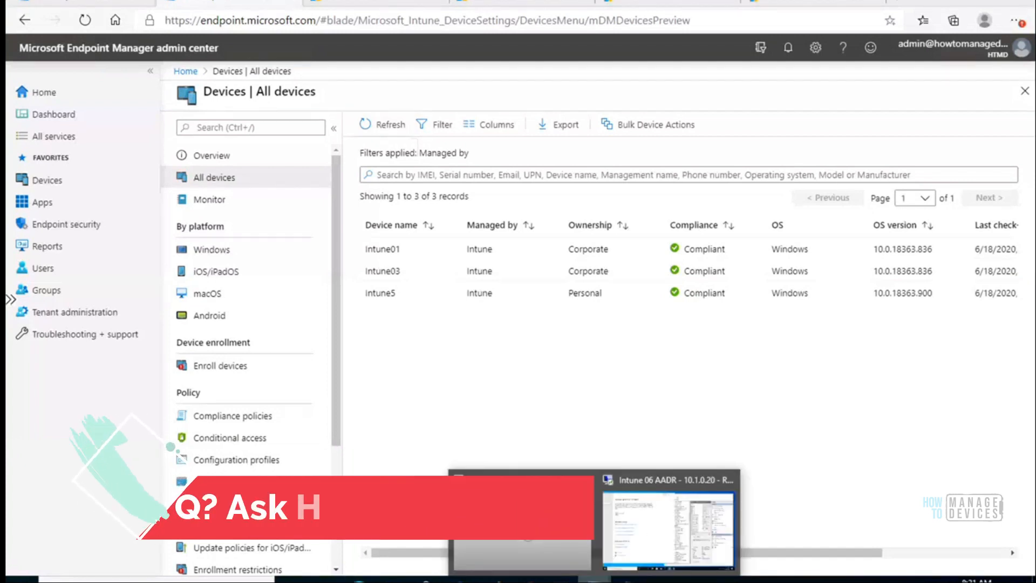
# - Return to the Intune 06 remote session, reposition the Settings window, and reload the Access work or school page to check for connected accounts
pyautogui.click(641, 524)
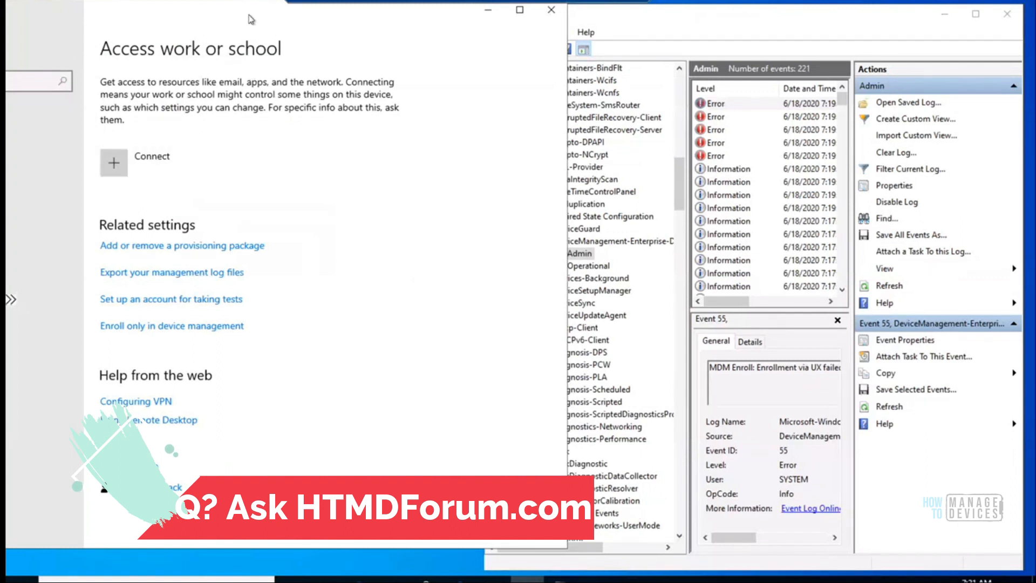
pyautogui.moveTo(251, 20); pyautogui.dragTo(479, 47)
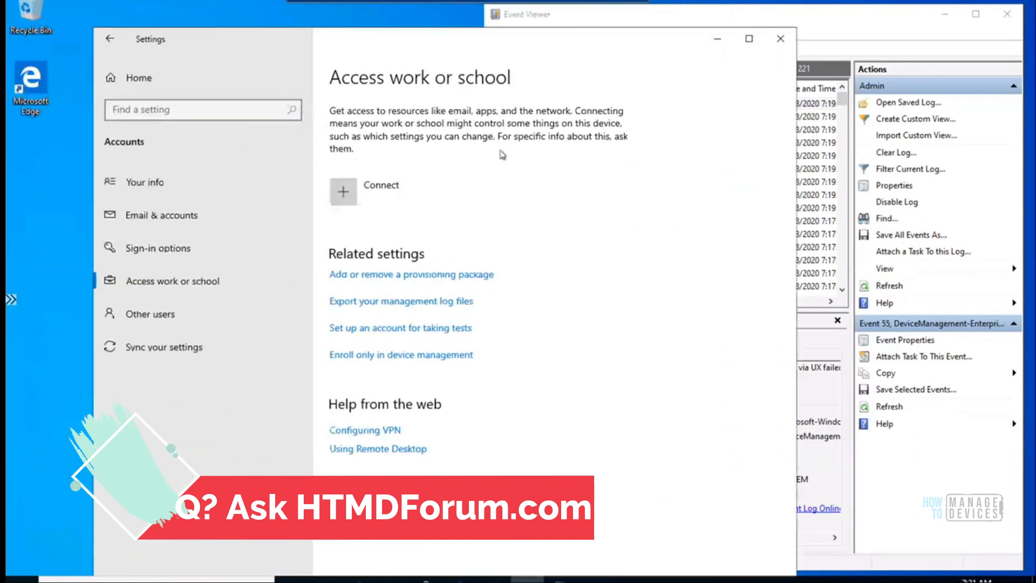
pyautogui.click(164, 320)
pyautogui.click(174, 285)
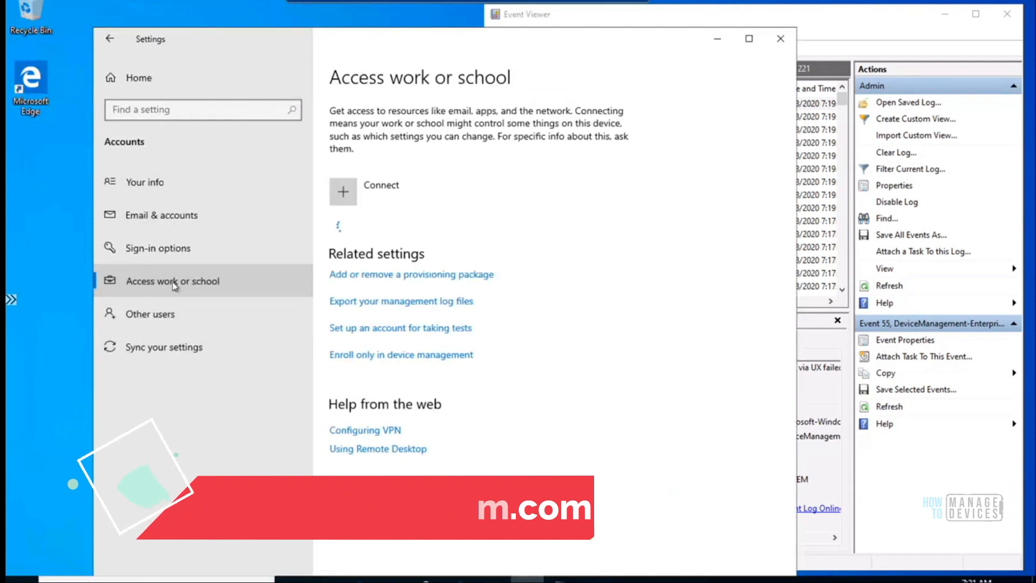
pyautogui.click(153, 192)
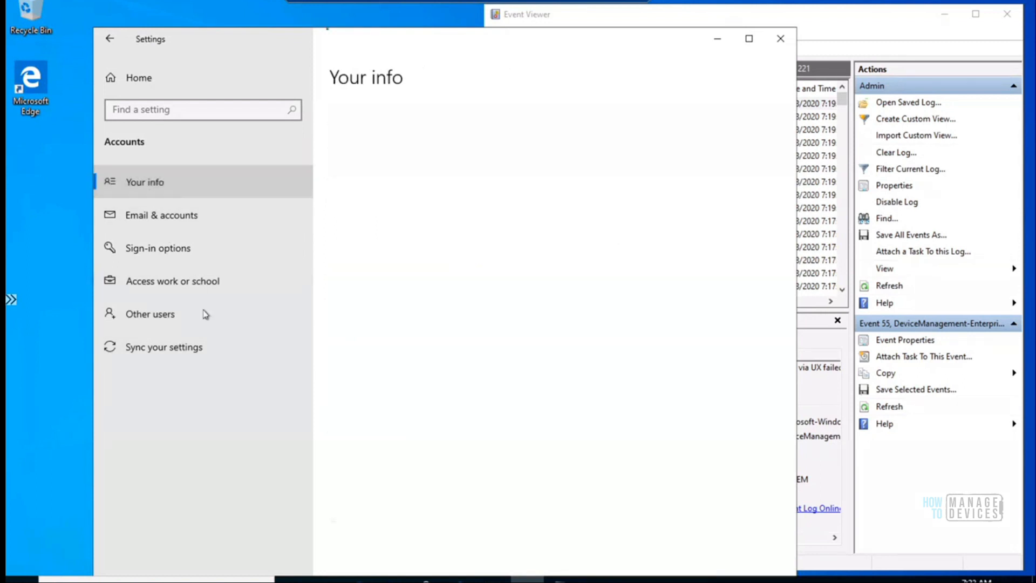
pyautogui.click(195, 284)
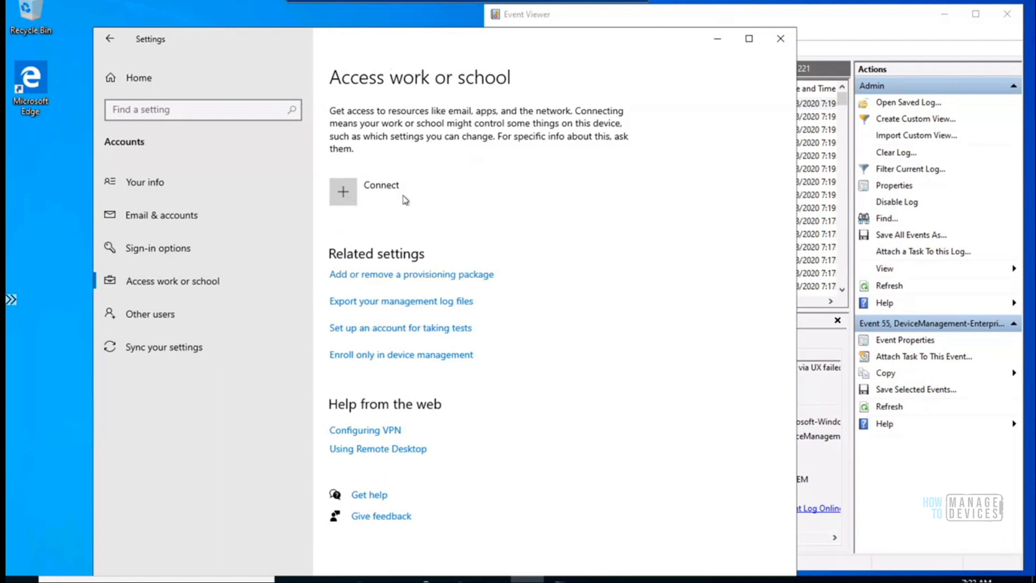
pyautogui.click(459, 357)
pyautogui.click(22, 579)
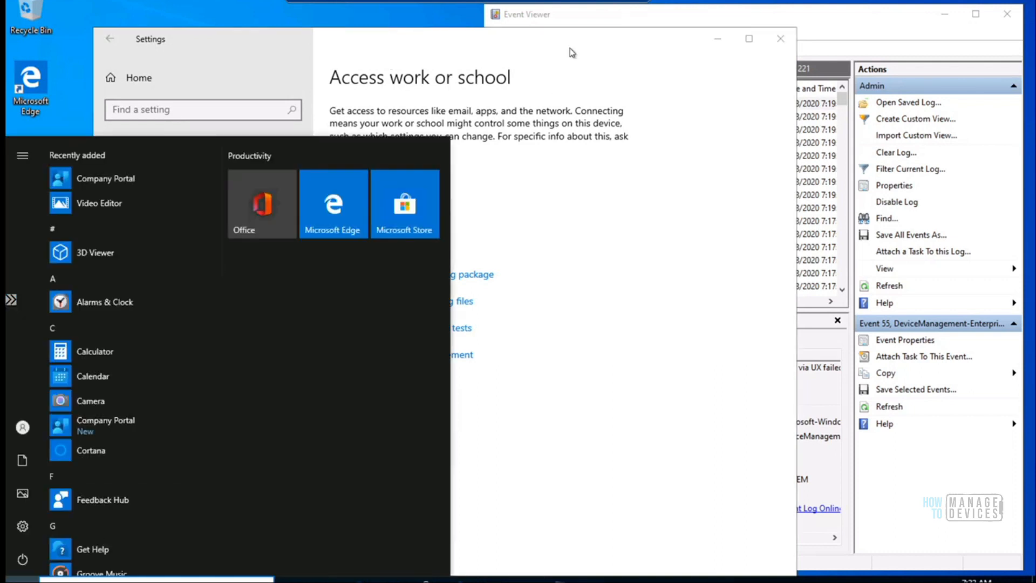
pyautogui.click(502, 141)
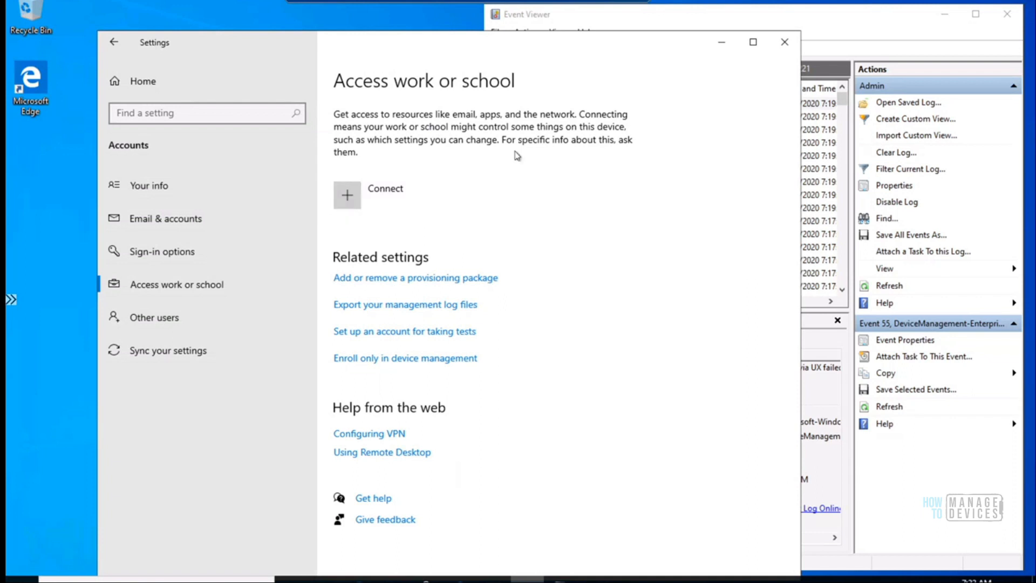
pyautogui.moveTo(495, 46); pyautogui.dragTo(494, 28)
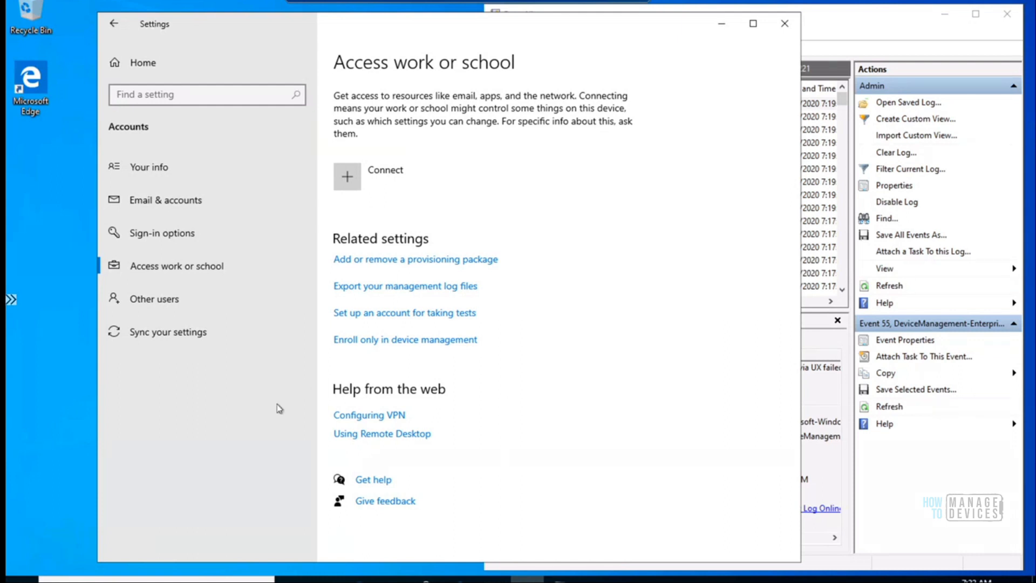
# - Sign in to Company Portal with the work account's email and password, allowing the organization to manage the device
pyautogui.click(22, 580)
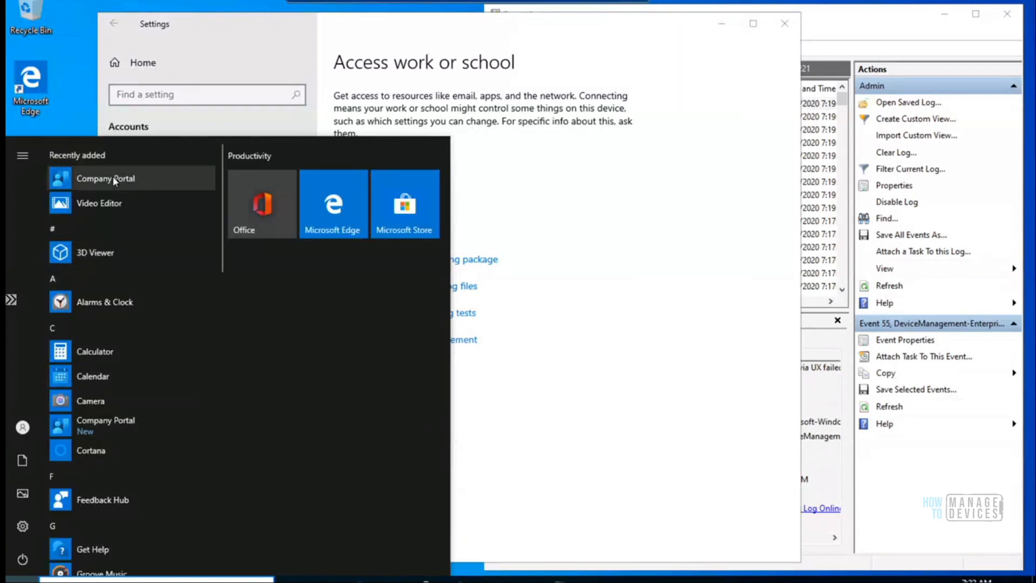
pyautogui.click(114, 180)
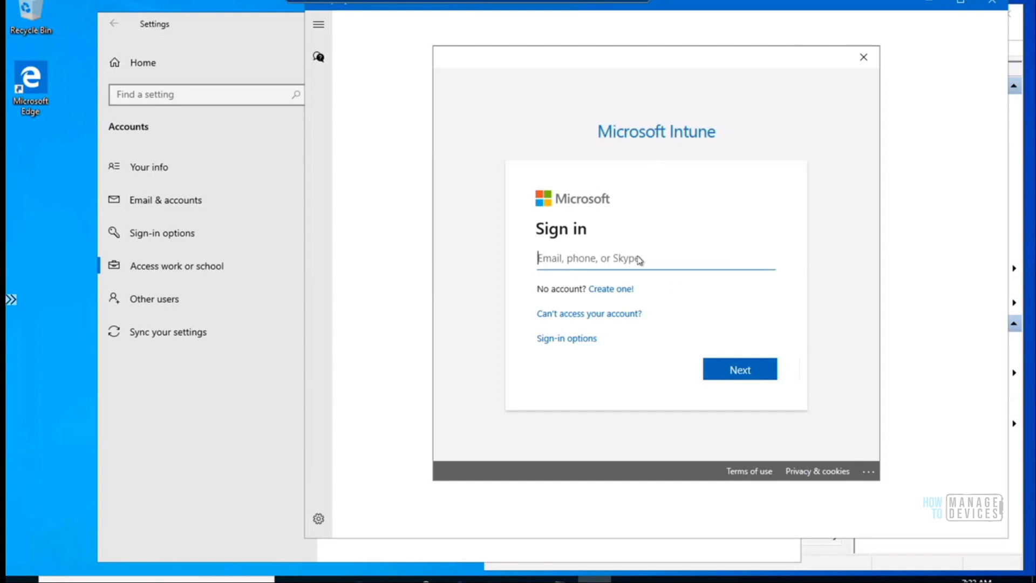
pyautogui.hotkey('ctrl', 'v')
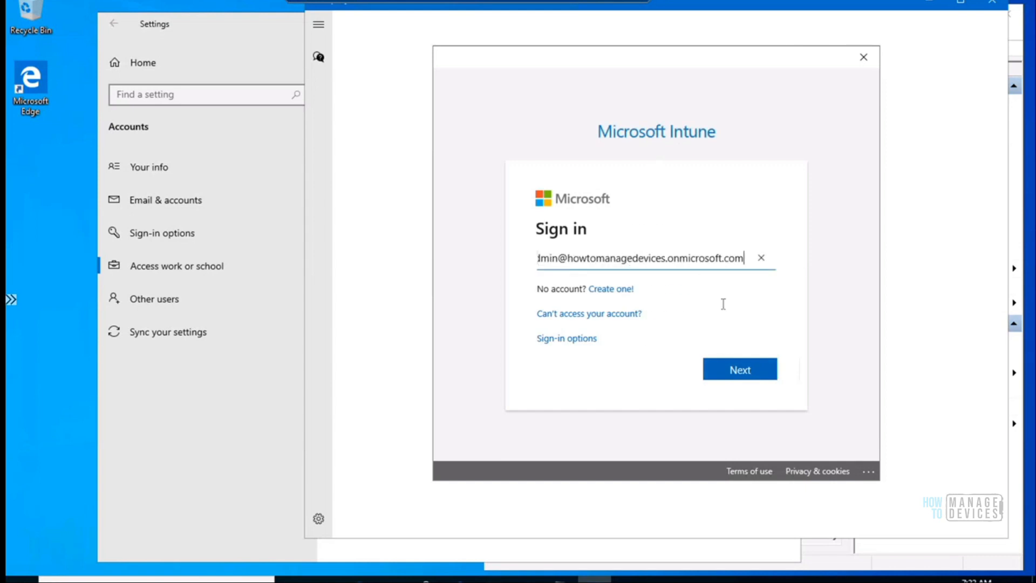
pyautogui.click(728, 371)
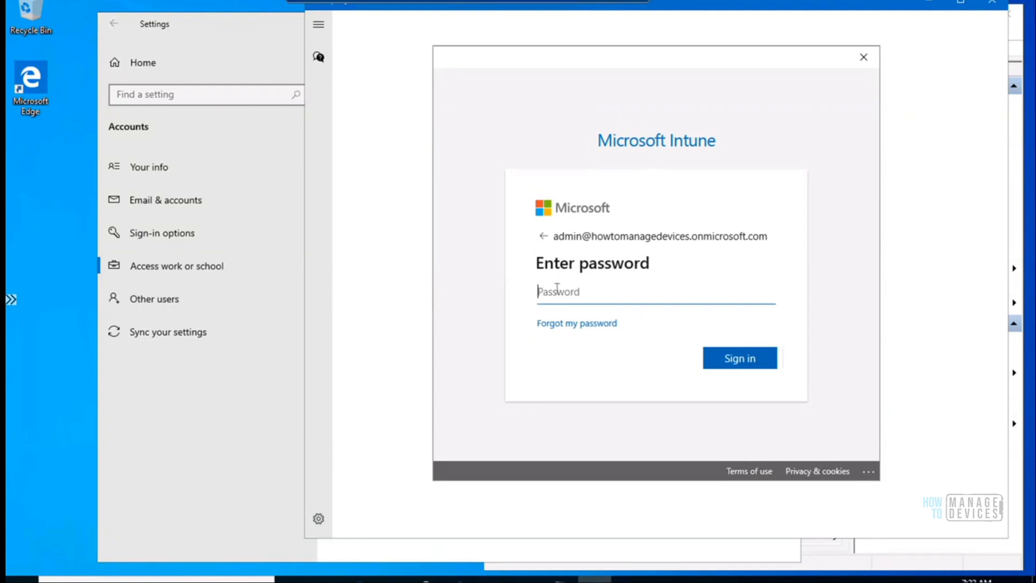
pyautogui.write('••')
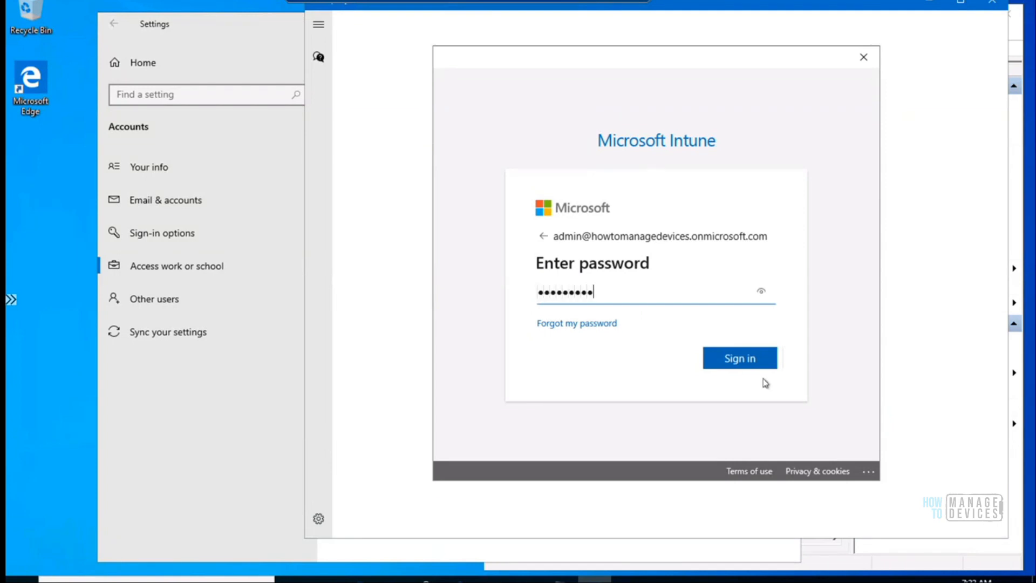
pyautogui.click(747, 359)
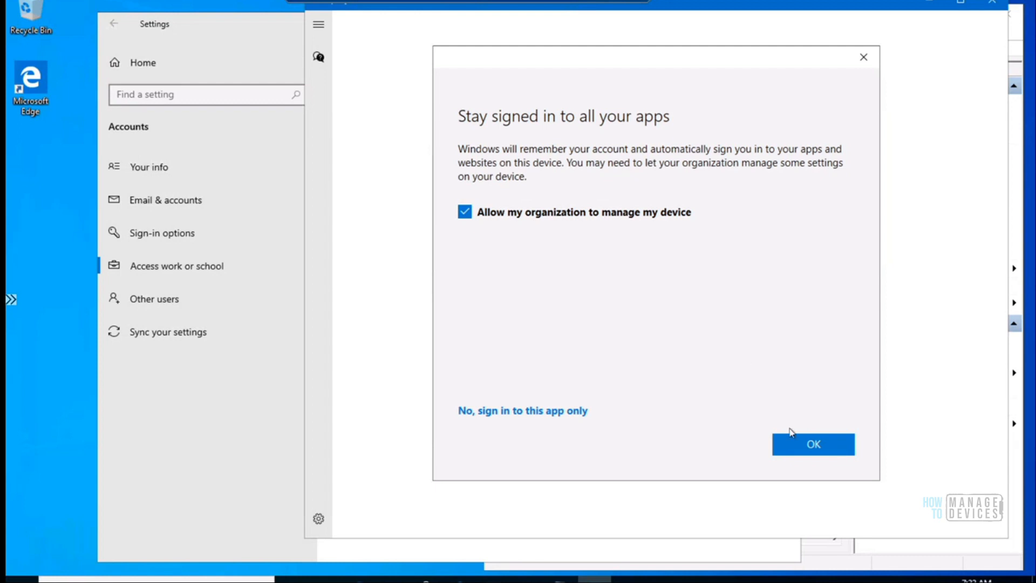
pyautogui.click(804, 444)
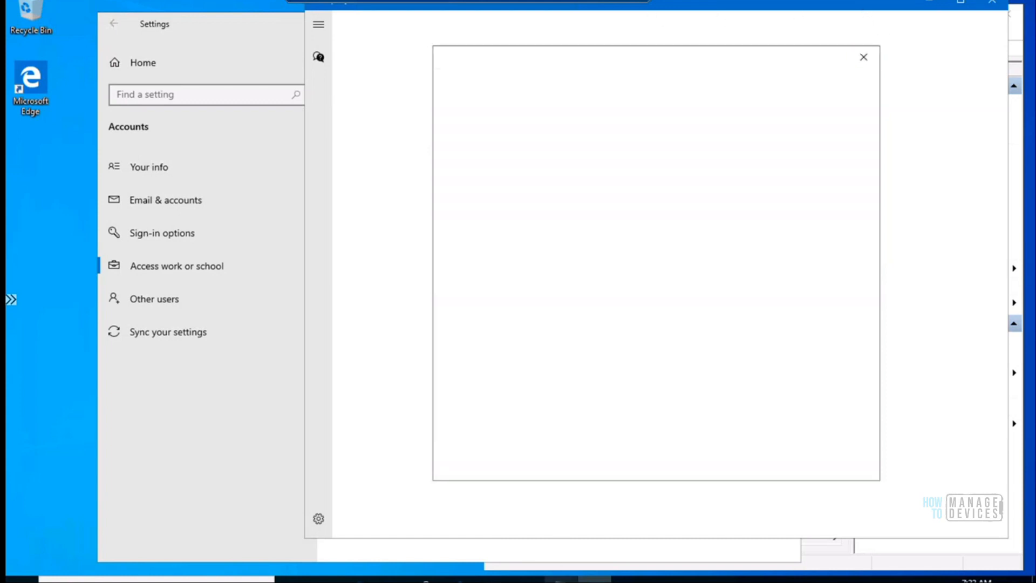
# - Check Event Viewer's Admin log, and refresh the Azure Active Directory and Endpoint Manager device lists after the Company Portal sign-in
pyautogui.click(555, 581)
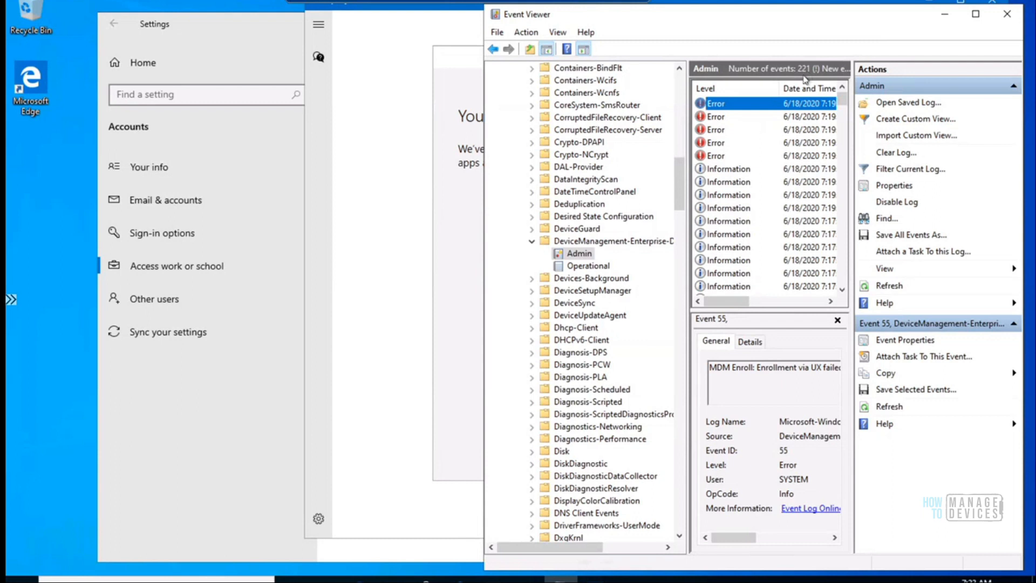
pyautogui.click(464, 71)
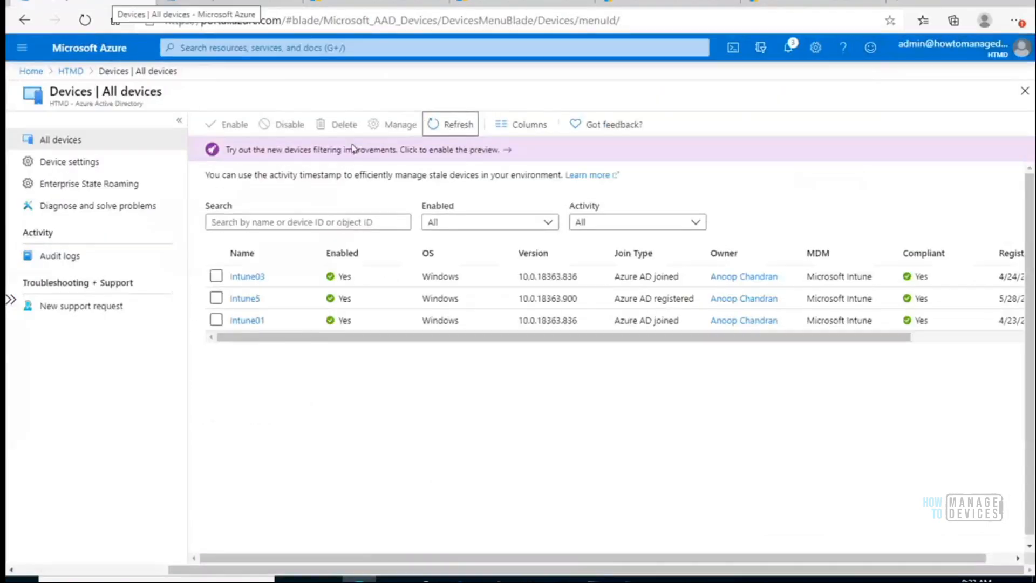
pyautogui.click(439, 124)
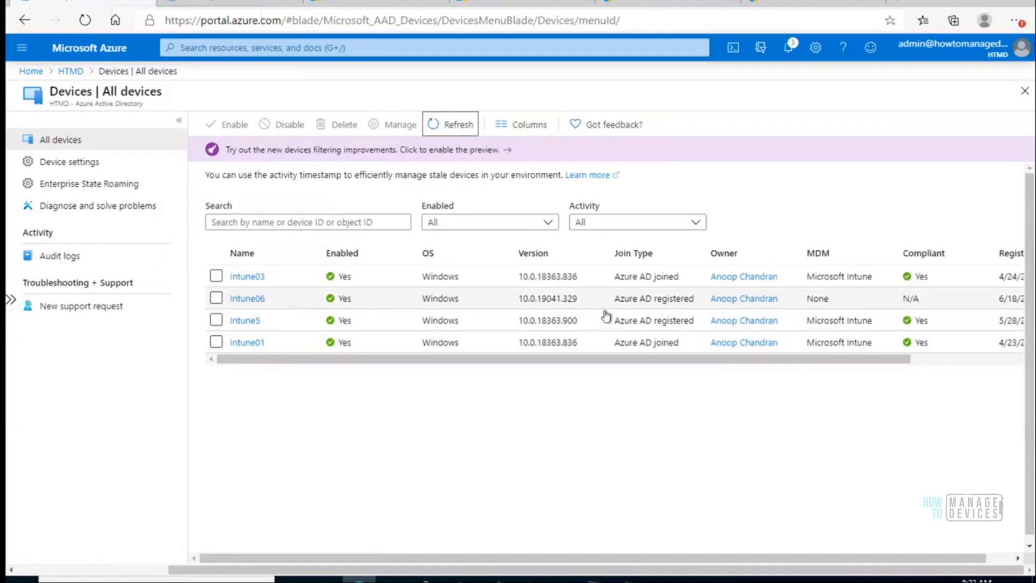
pyautogui.click(235, 1)
pyautogui.click(385, 127)
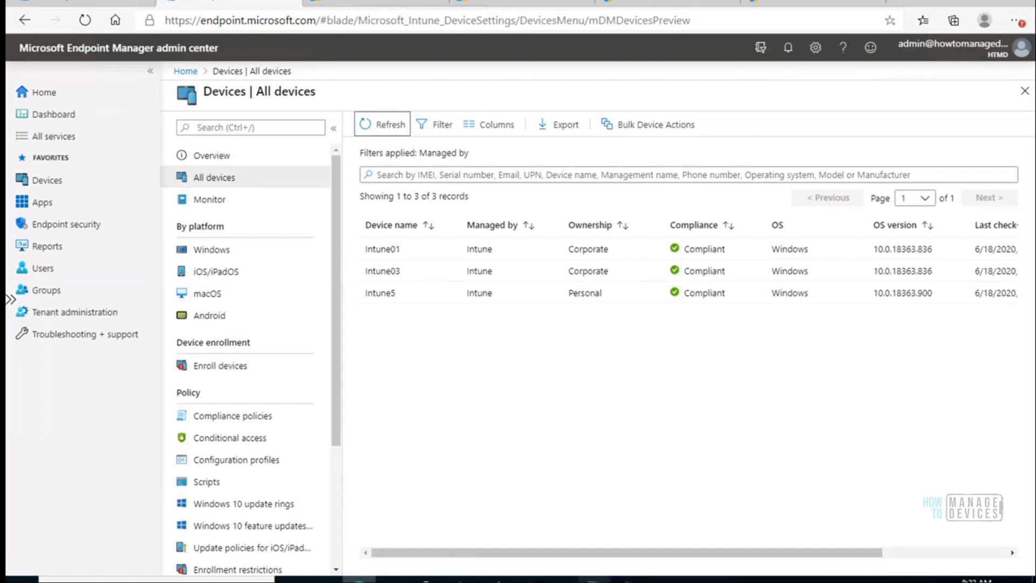
# - Finish adding the account in Company Portal and open its device setup, checking the account entry under Access work or school
pyautogui.moveTo(593, 580)
pyautogui.click(678, 520)
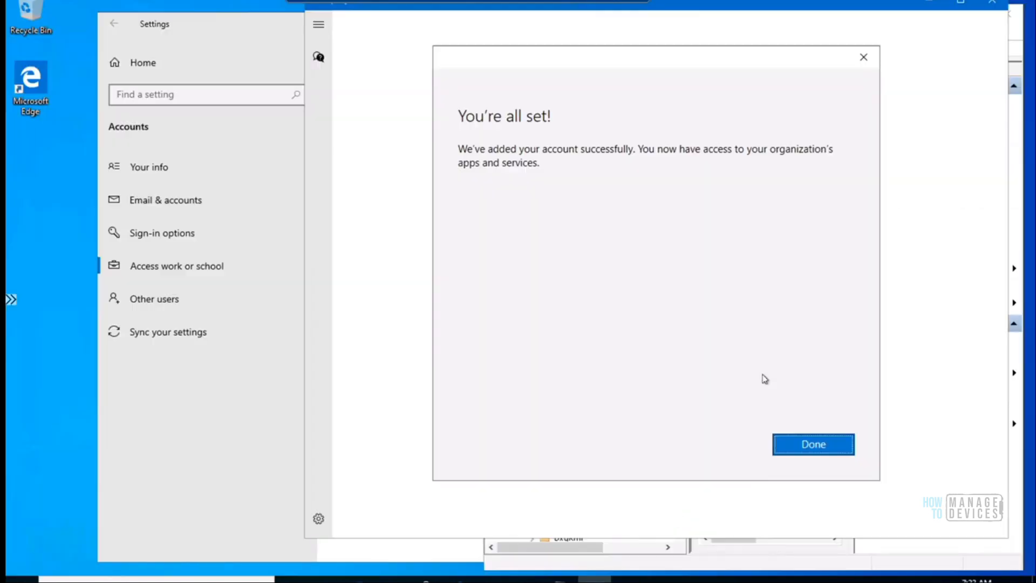
pyautogui.click(807, 446)
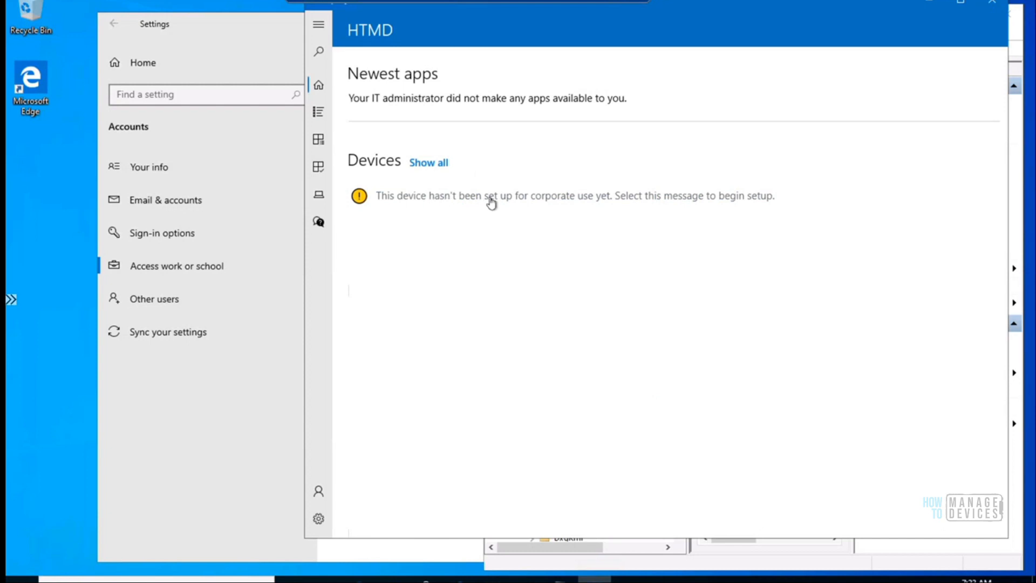
pyautogui.click(491, 200)
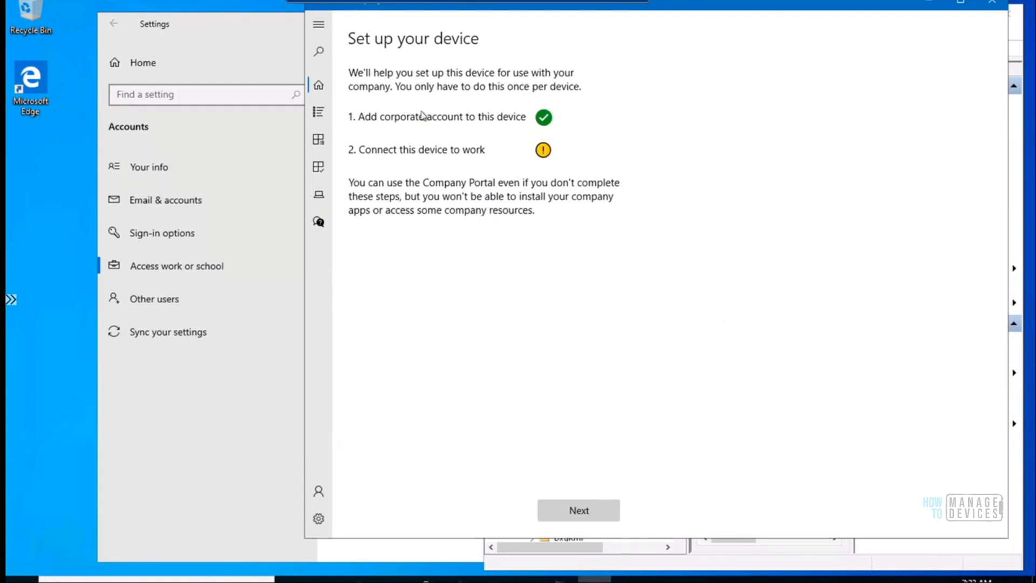
pyautogui.click(185, 265)
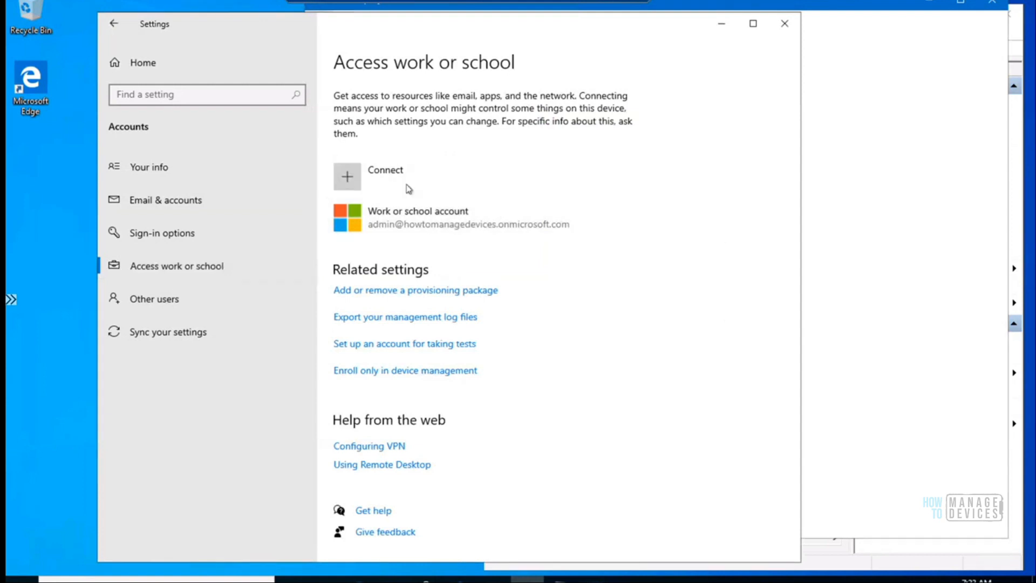
pyautogui.click(907, 222)
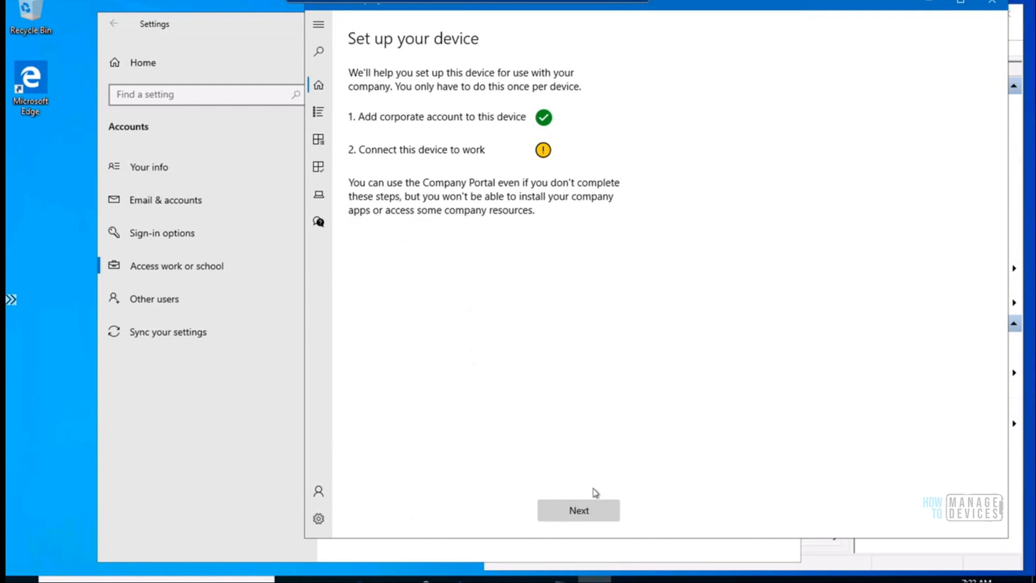
# - Try to connect the device to work from Company Portal with the prefilled work account, and close the account setup and Company Portal
pyautogui.click(591, 510)
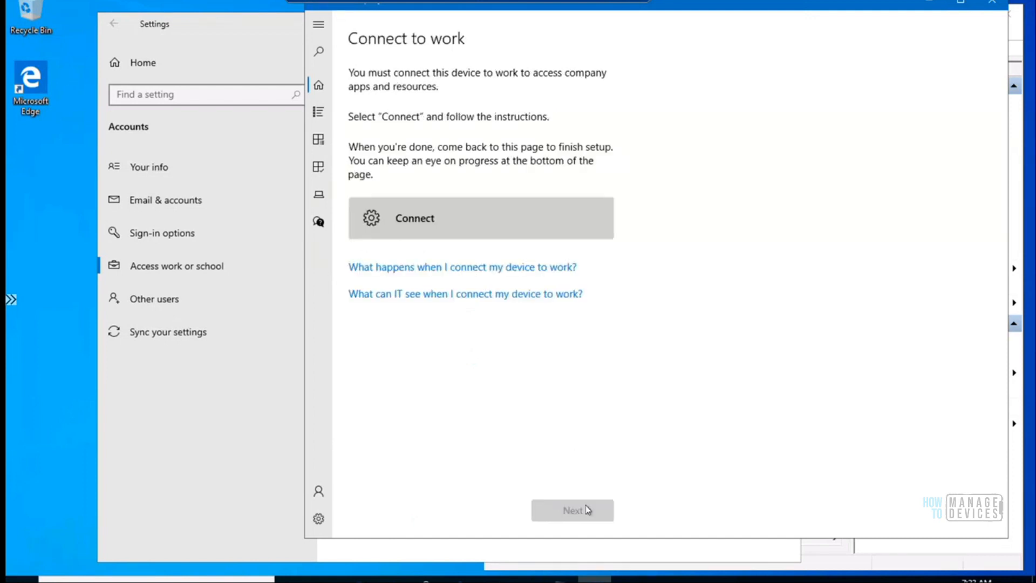
pyautogui.click(440, 220)
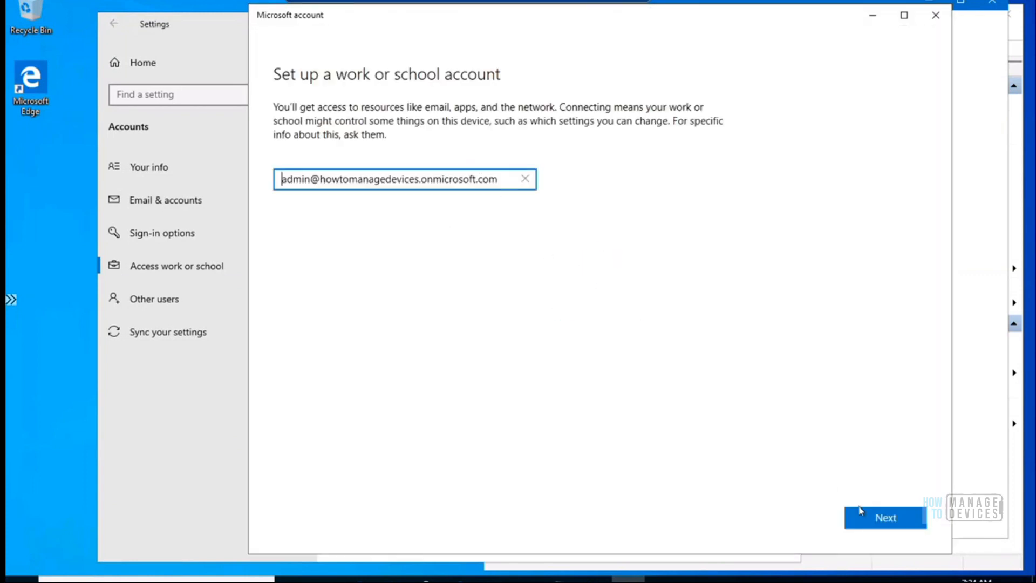
pyautogui.click(881, 521)
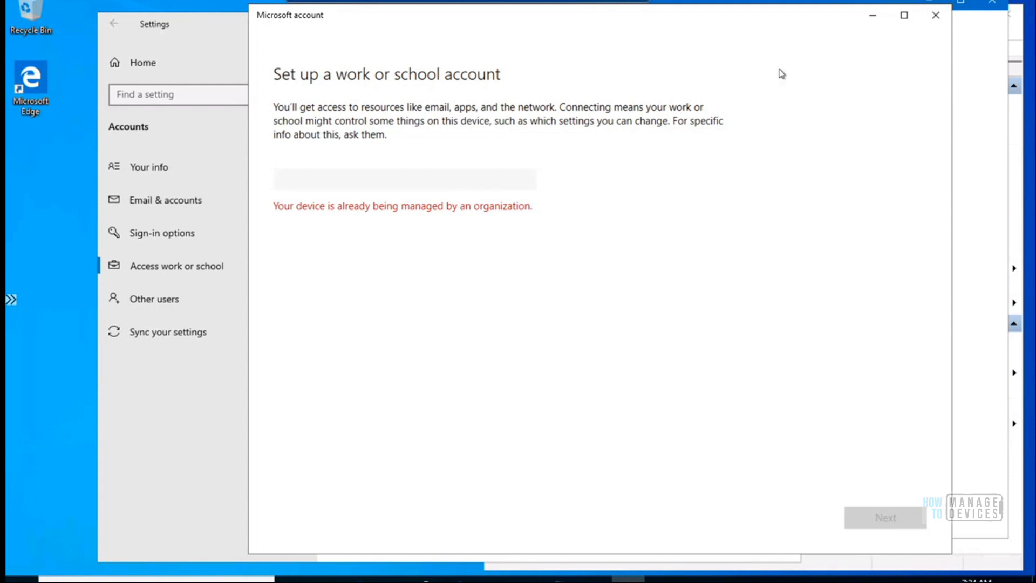
pyautogui.click(939, 19)
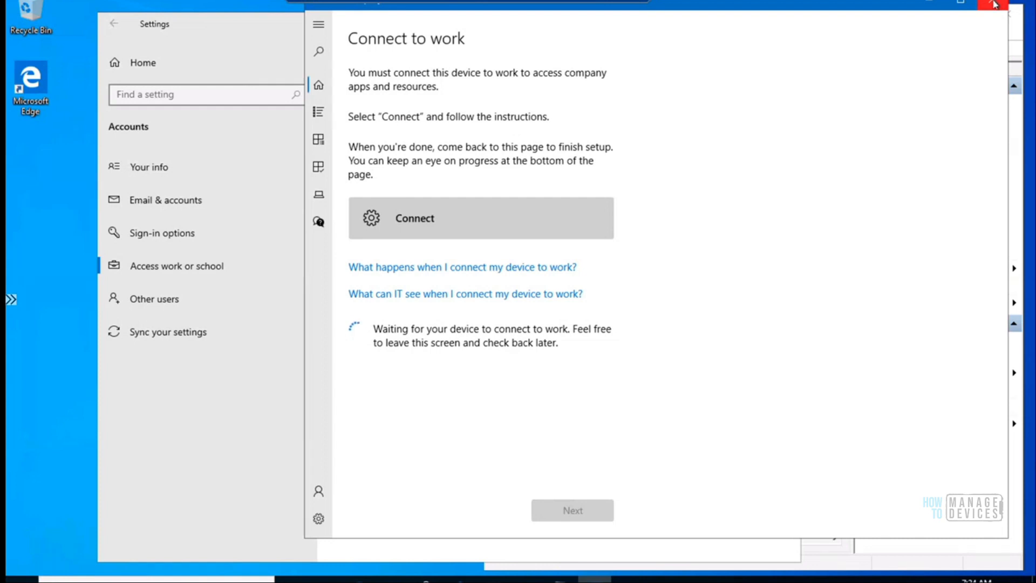
pyautogui.click(994, 4)
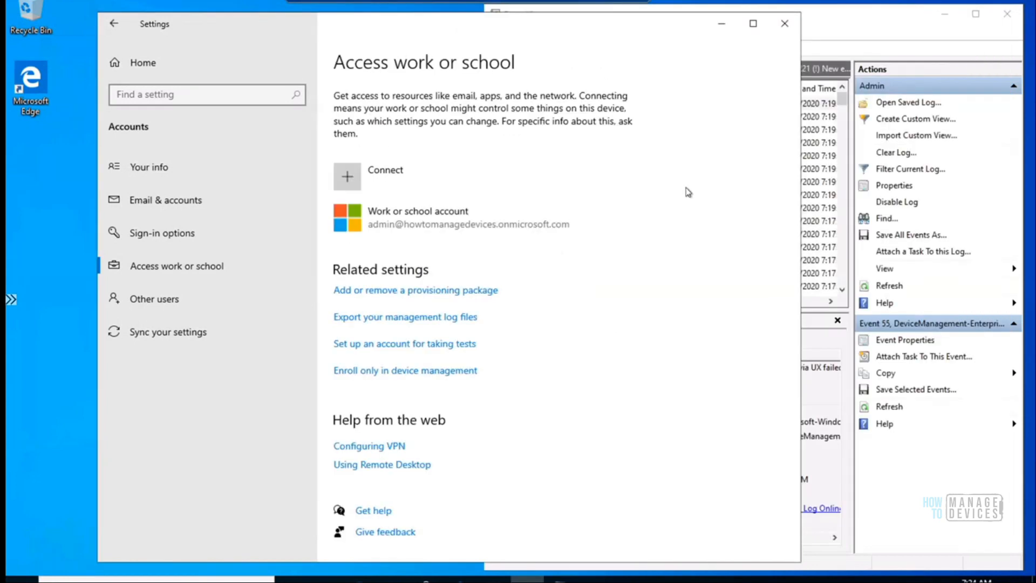
# - Disconnect the work or school account, confirming its removal, and select the option to enroll only in device management
pyautogui.click(437, 226)
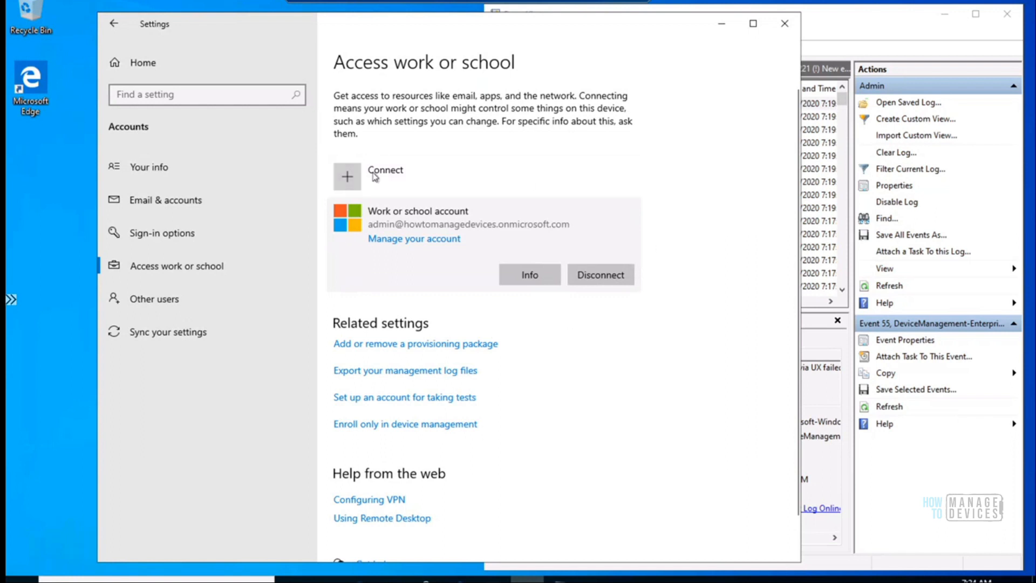
pyautogui.click(620, 275)
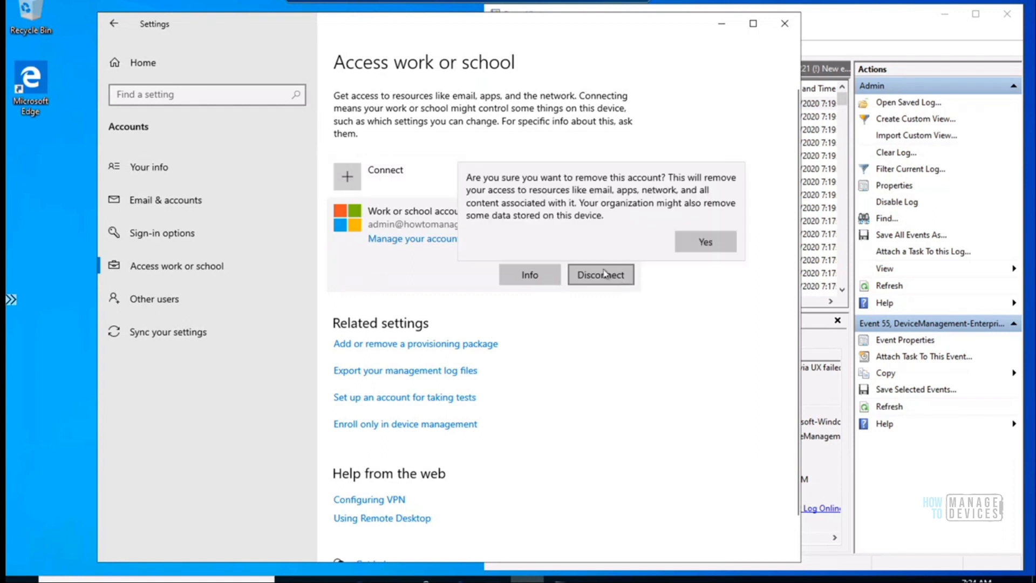
pyautogui.click(710, 244)
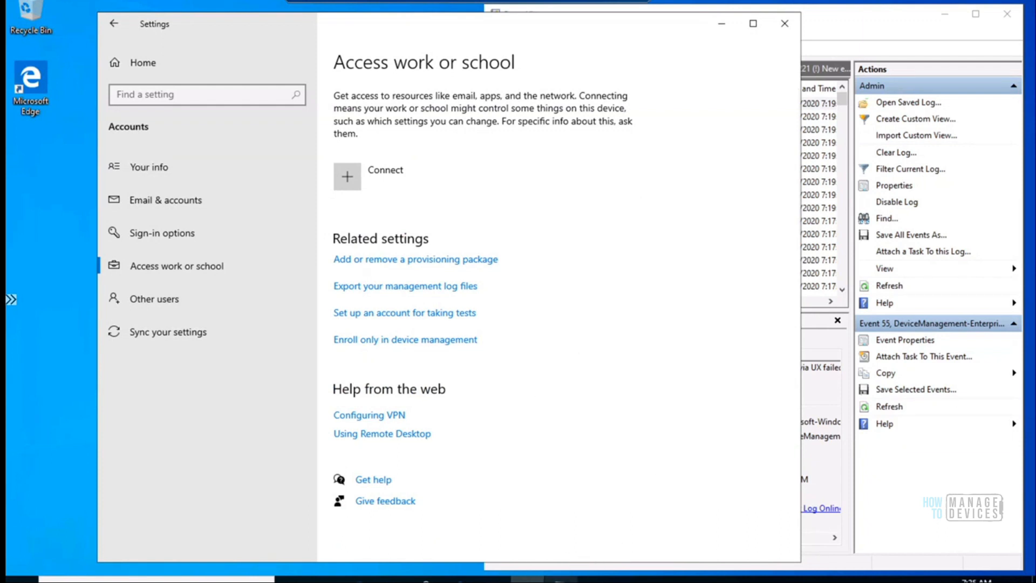
pyautogui.moveTo(561, 580)
pyautogui.moveTo(427, 580)
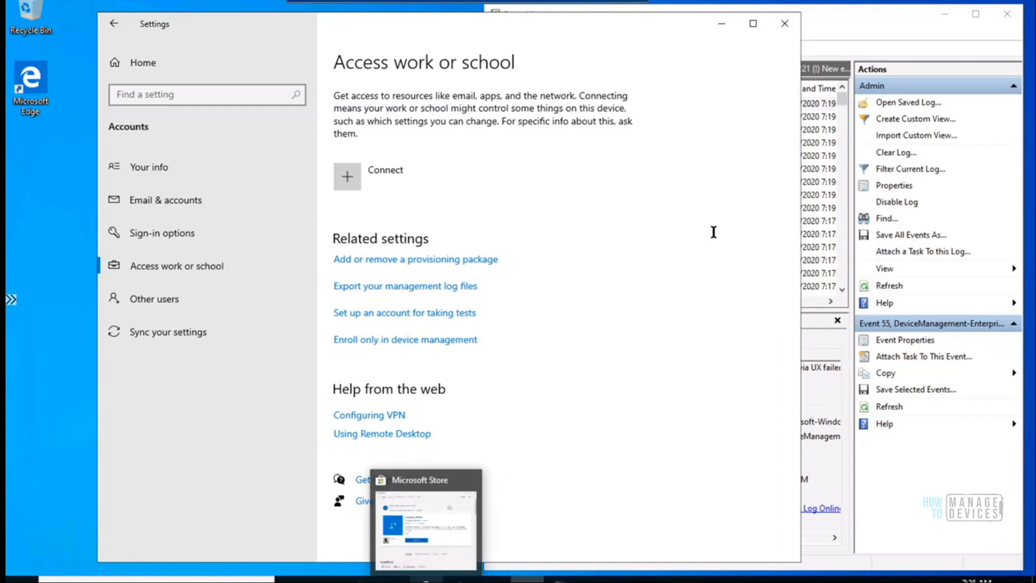
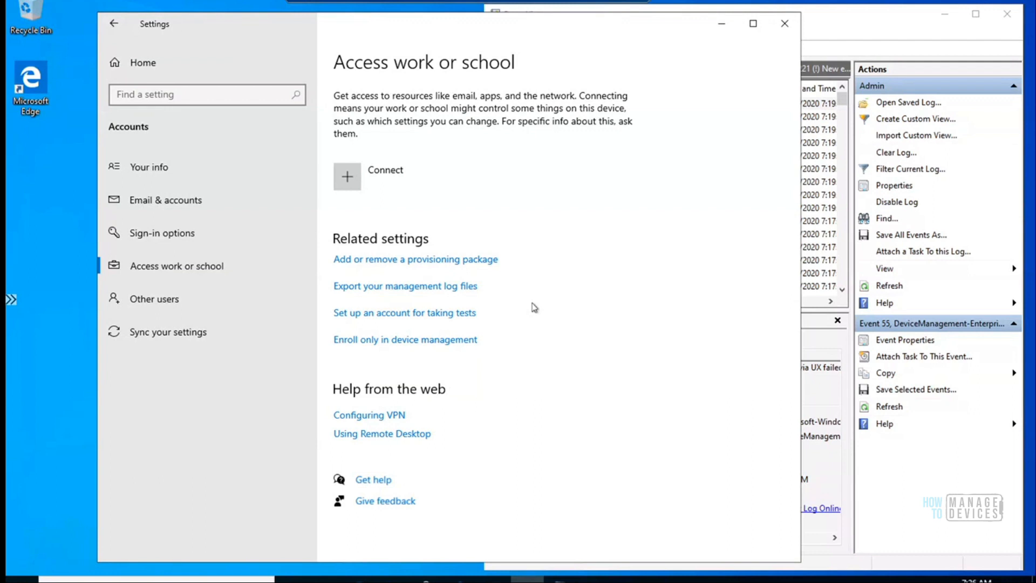
pyautogui.click(443, 344)
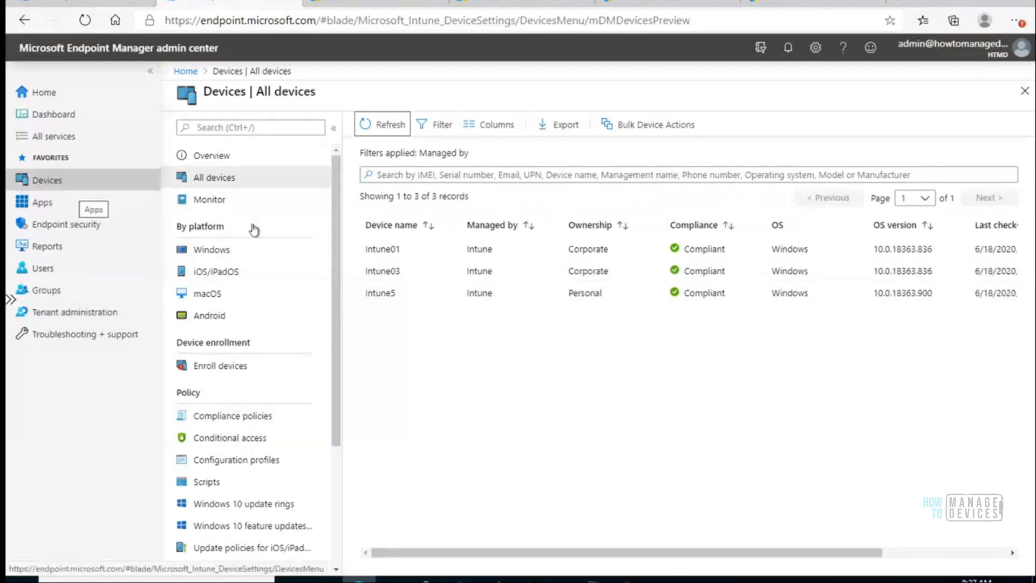
# - Delete the HTMD Win BYOD Block Policy device type restriction from the enrollment restrictions and confirm the deletion
pyautogui.click(238, 369)
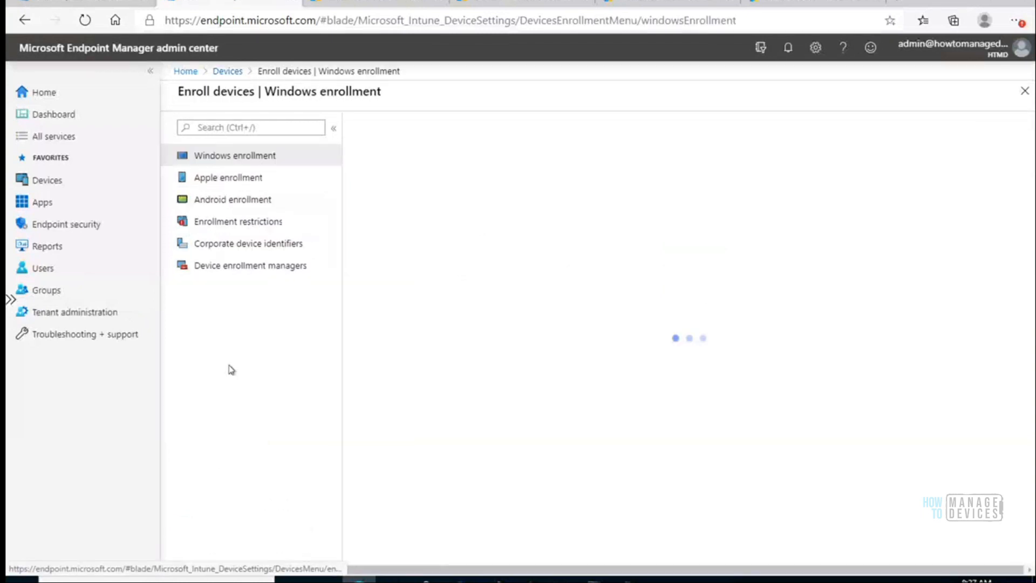
pyautogui.click(246, 224)
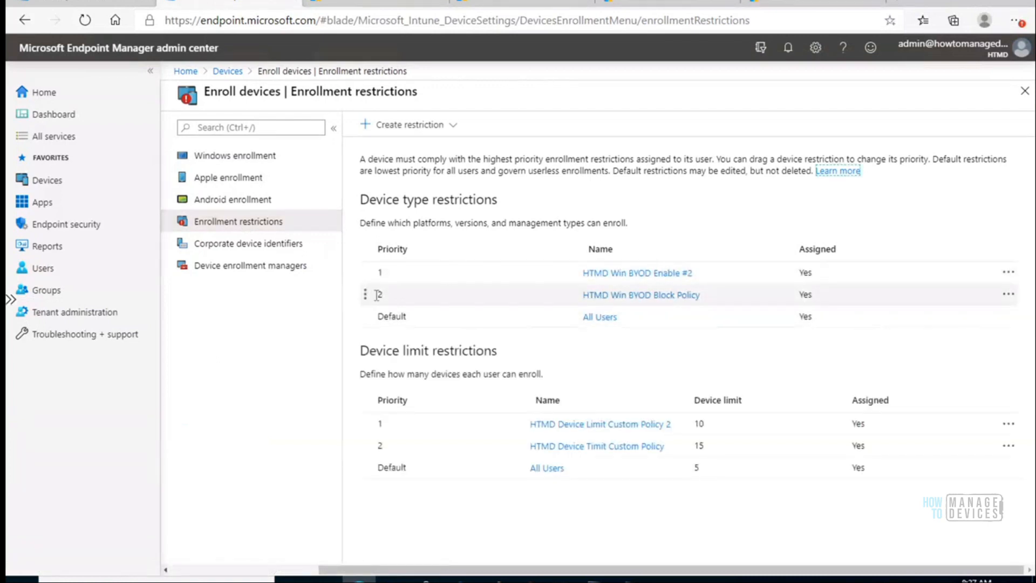
pyautogui.moveTo(364, 294); pyautogui.dragTo(365, 326)
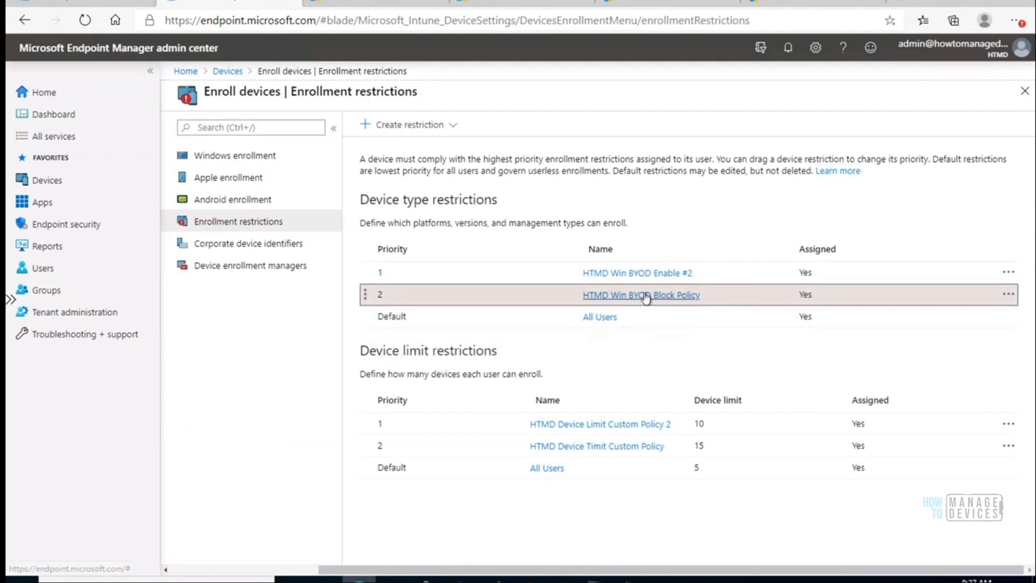
pyautogui.click(1009, 295)
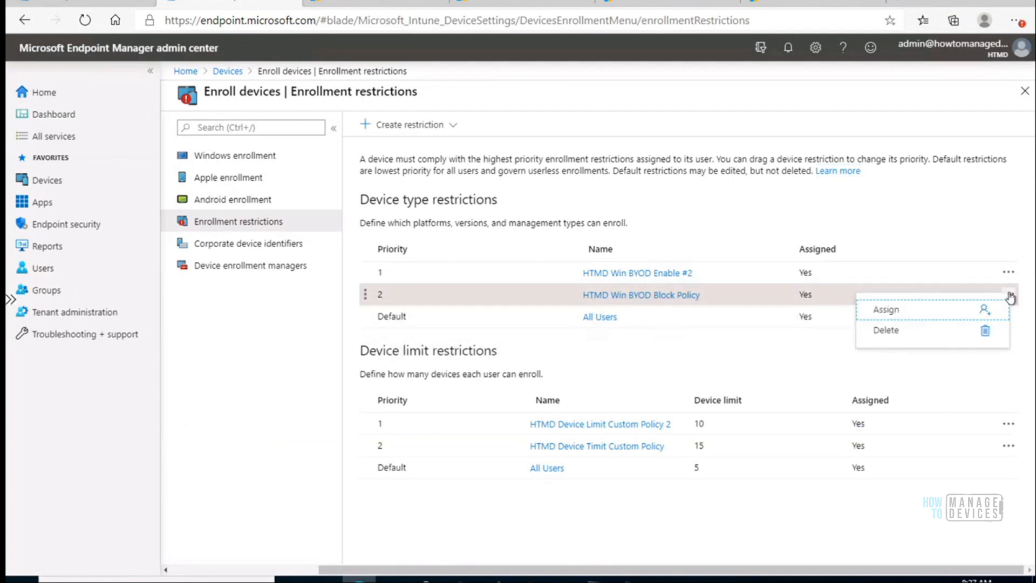
pyautogui.click(898, 335)
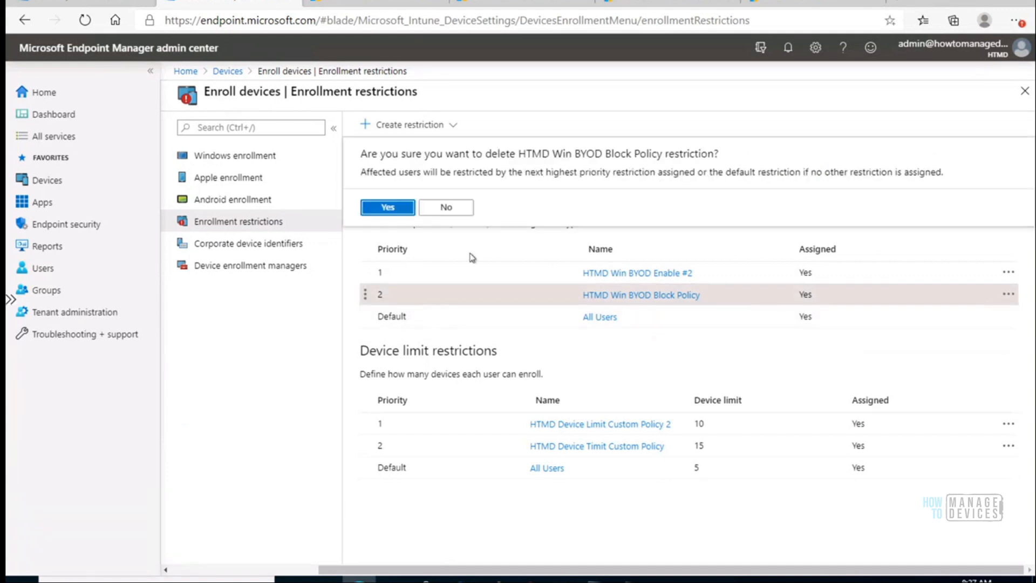
pyautogui.click(394, 211)
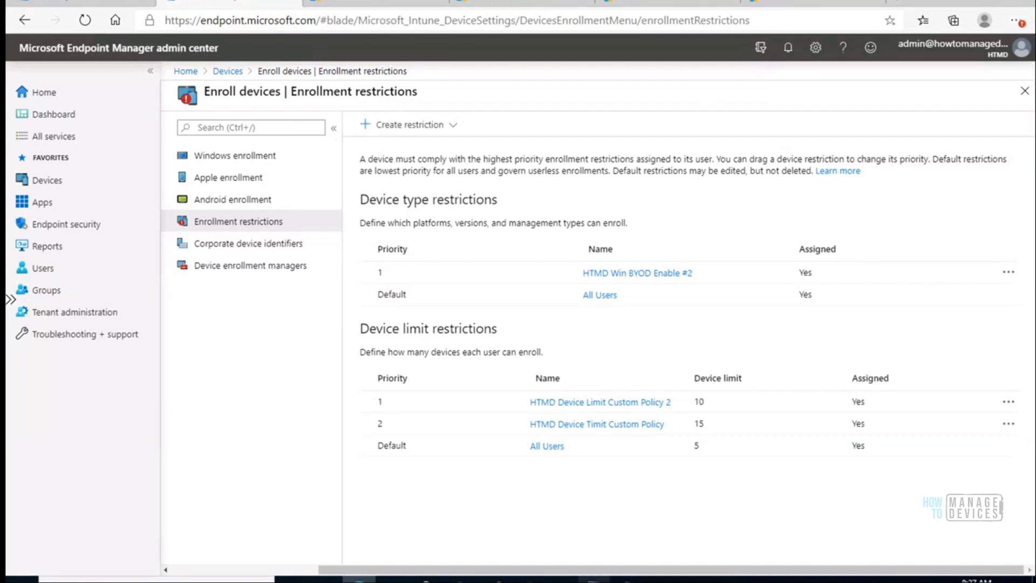
# - Switch to Settings' Access work or school page and try to enroll only in device management with the work account's e-mail
pyautogui.click(594, 580)
pyautogui.click(652, 542)
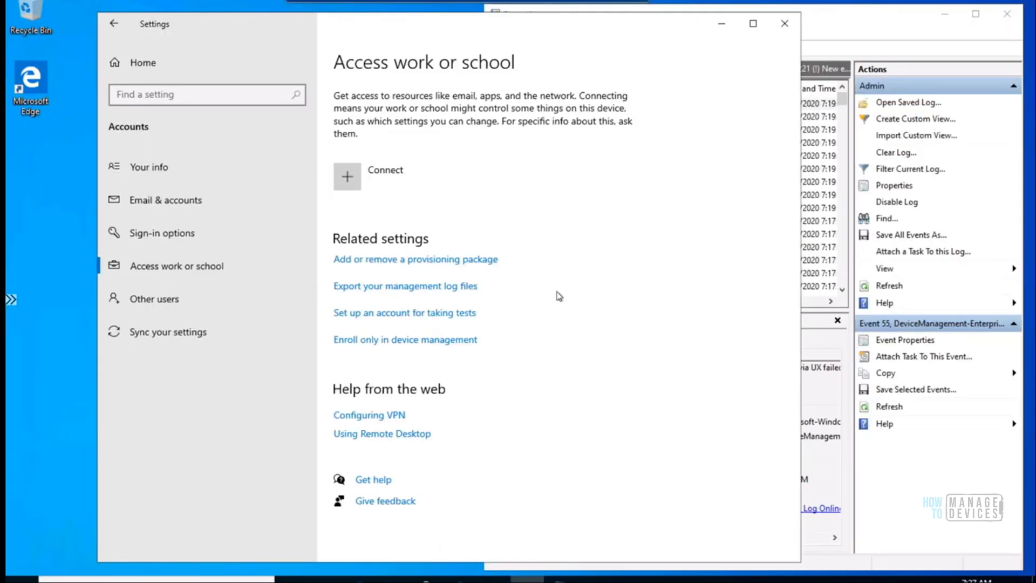
pyautogui.click(440, 349)
pyautogui.moveTo(539, 21); pyautogui.dragTo(428, 14)
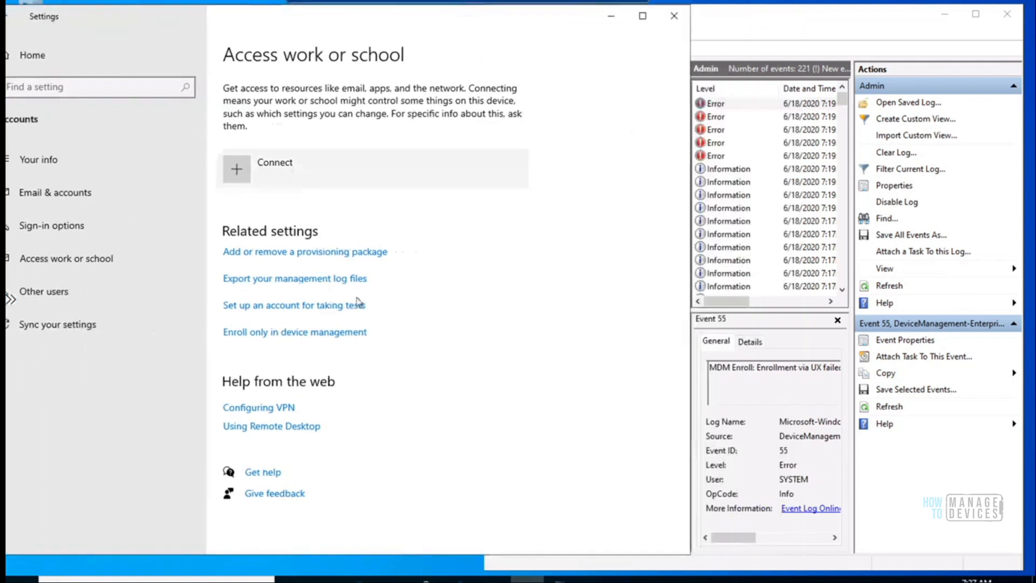
pyautogui.click(335, 336)
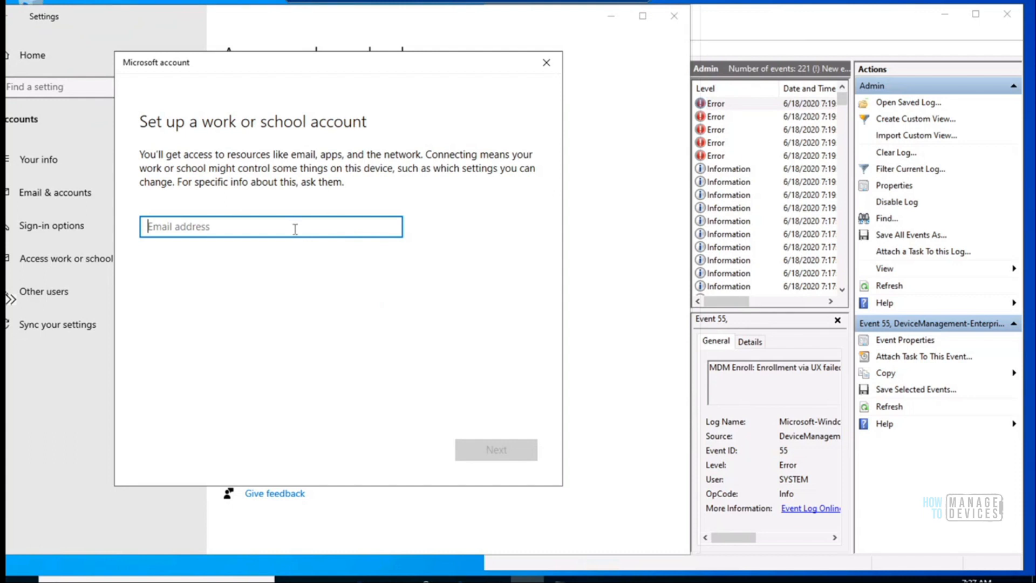
pyautogui.hotkey('ctrl', 'v')
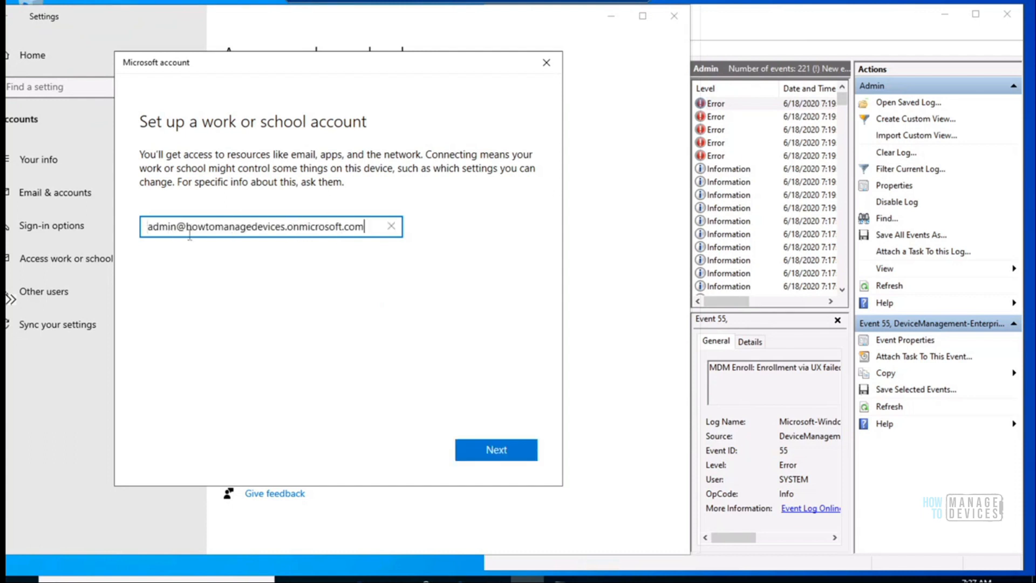
pyautogui.click(497, 450)
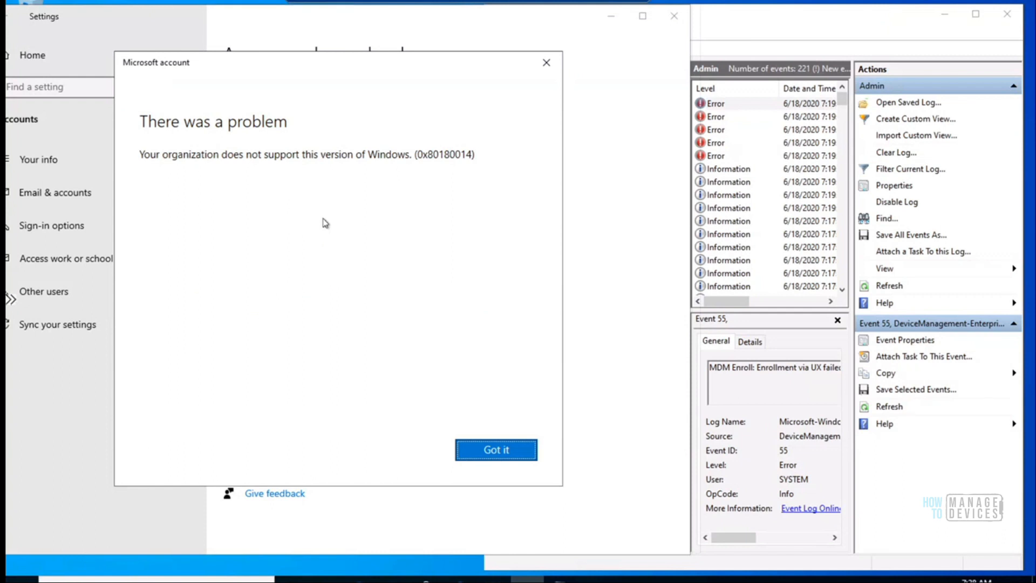
pyautogui.click(499, 449)
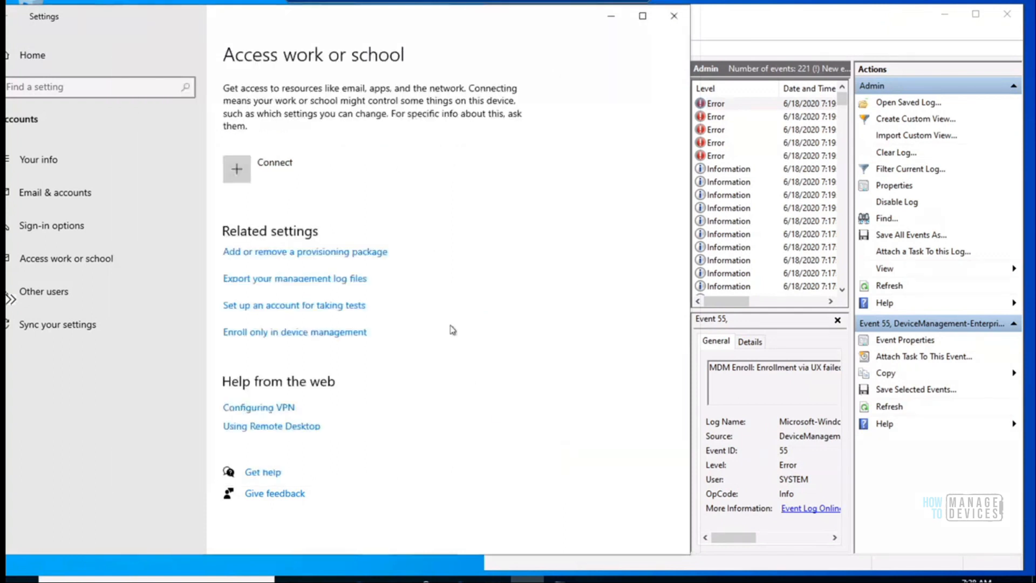
# - Retry the device-management-only enrollment with the same work e-mail, and reposition the Settings window
pyautogui.click(318, 332)
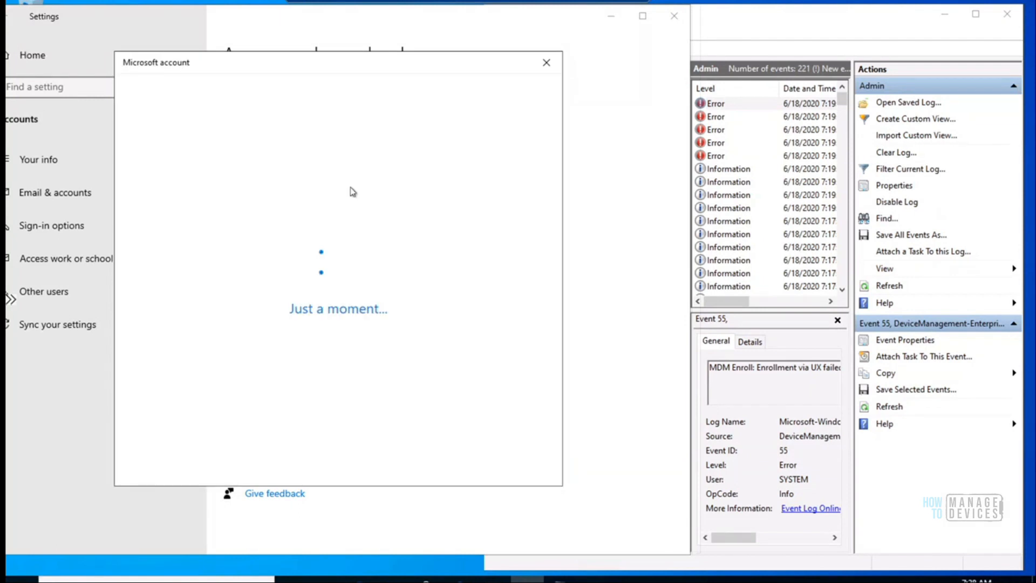
pyautogui.hotkey('ctrl', 'v')
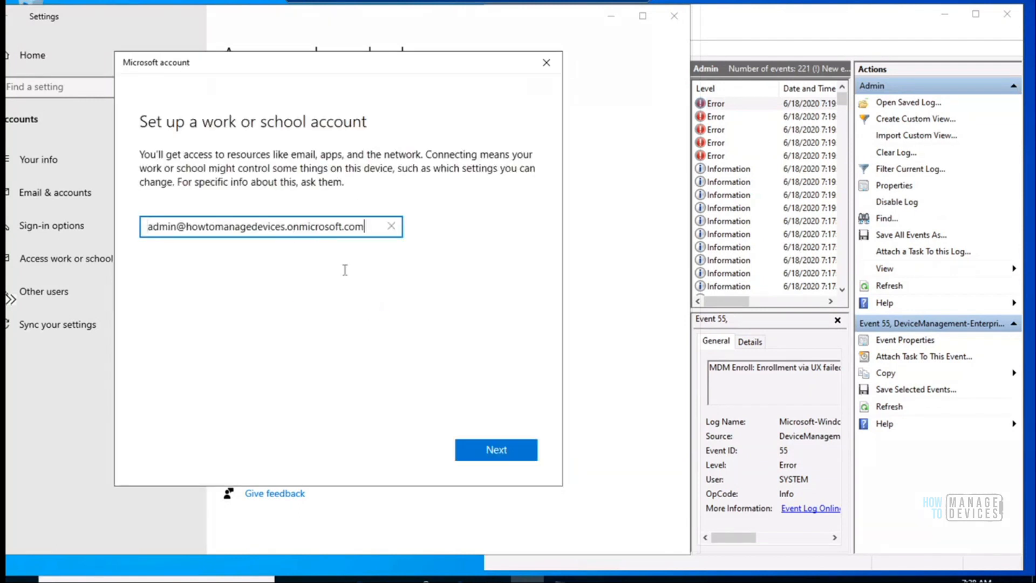
pyautogui.click(481, 451)
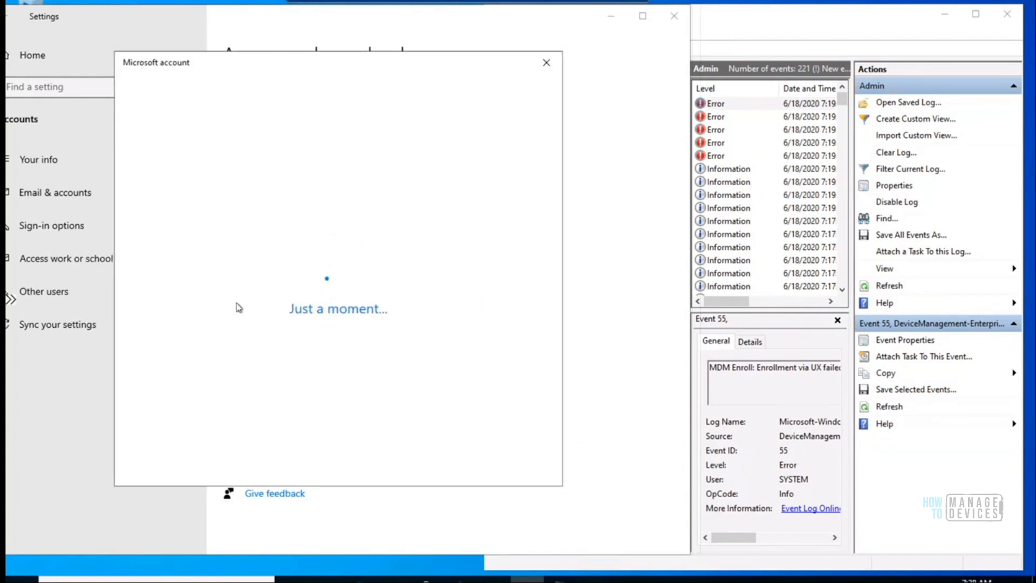
pyautogui.click(493, 451)
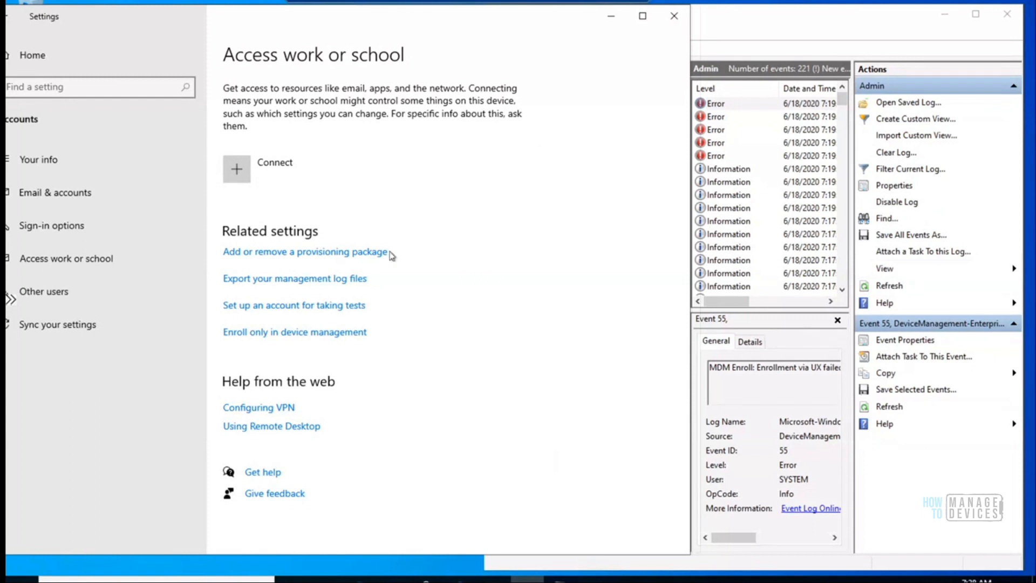
pyautogui.click(336, 331)
pyautogui.moveTo(331, 21); pyautogui.dragTo(398, 23)
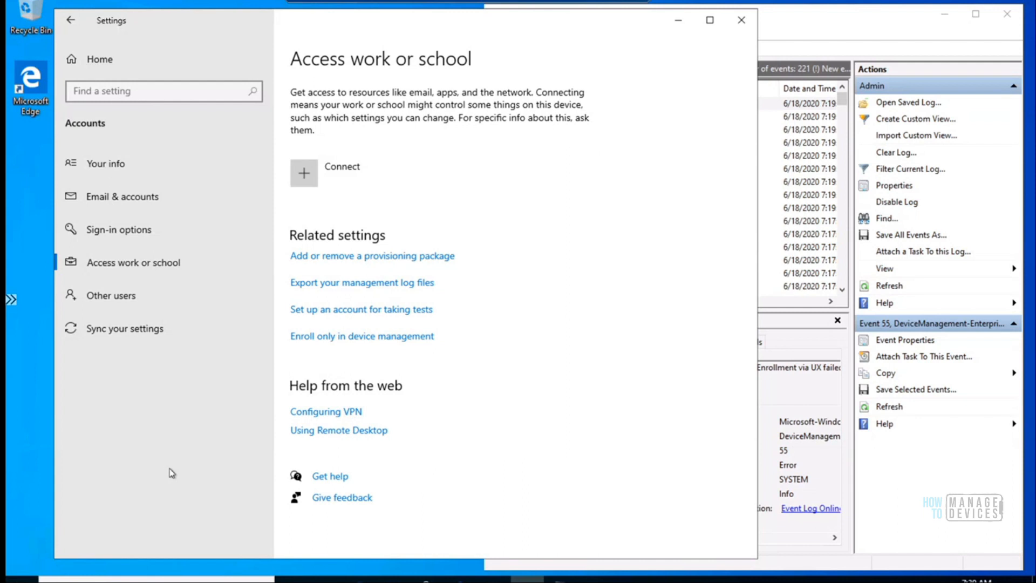
# - Open Company Portal and sign in with the work account's e-mail and password, allowing the organization to manage the device
pyautogui.click(20, 579)
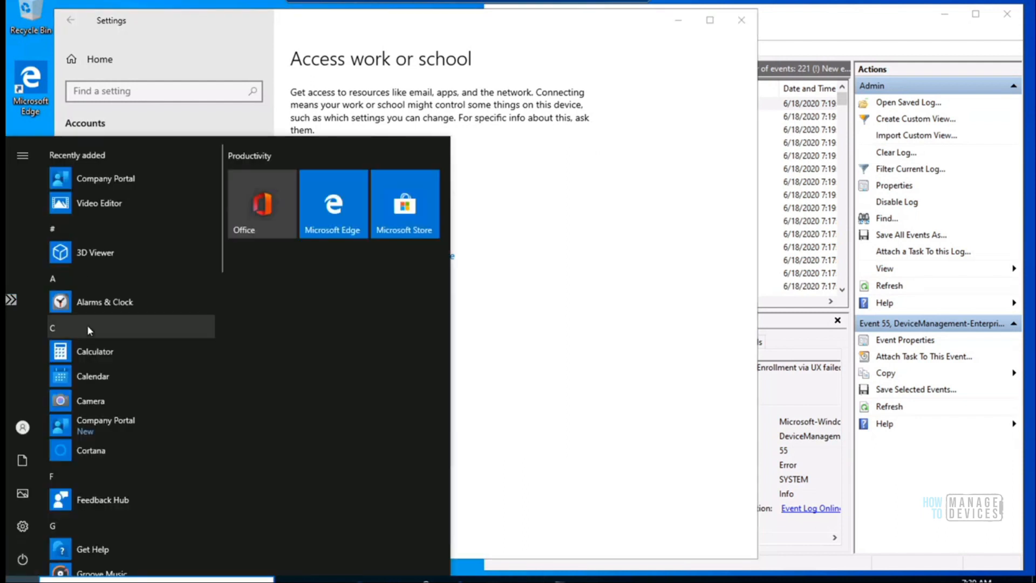
pyautogui.click(128, 178)
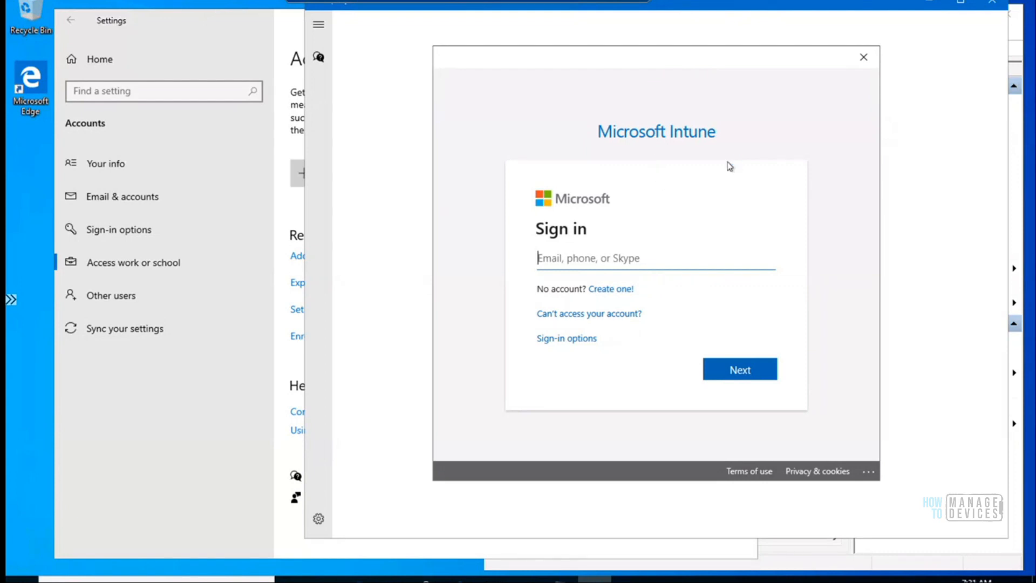
pyautogui.click(864, 59)
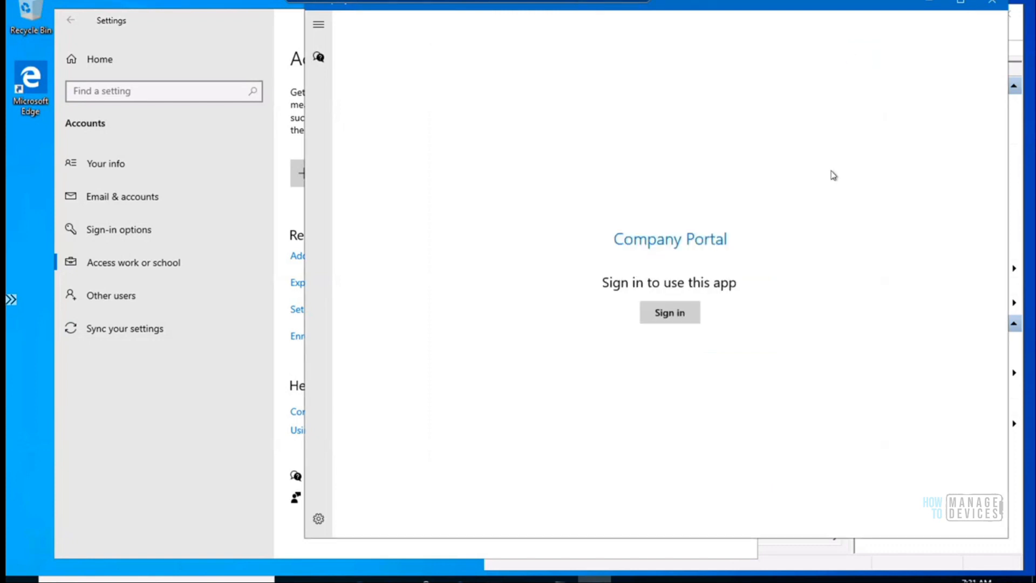
pyautogui.click(674, 317)
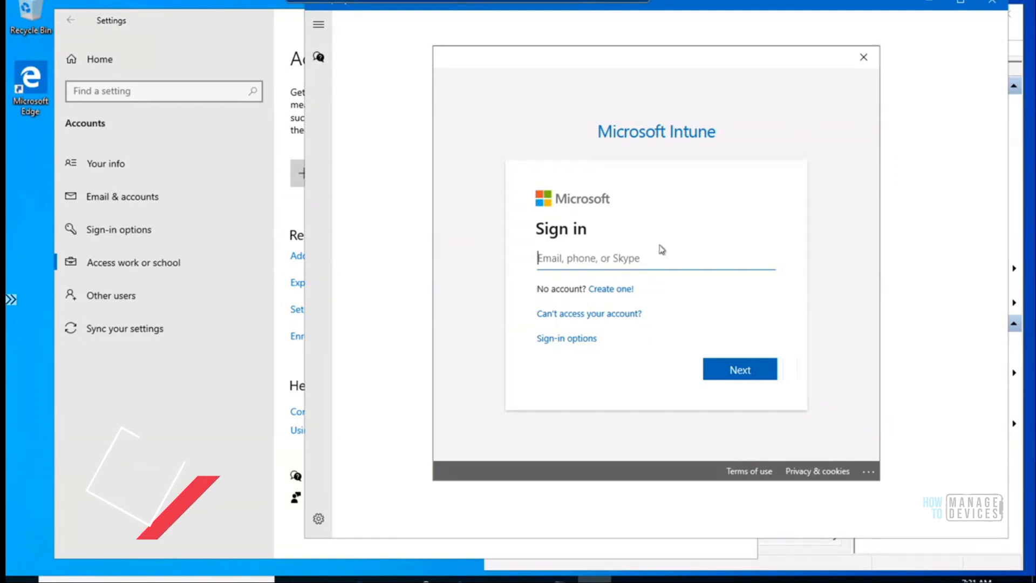
pyautogui.hotkey('ctrl', 'v')
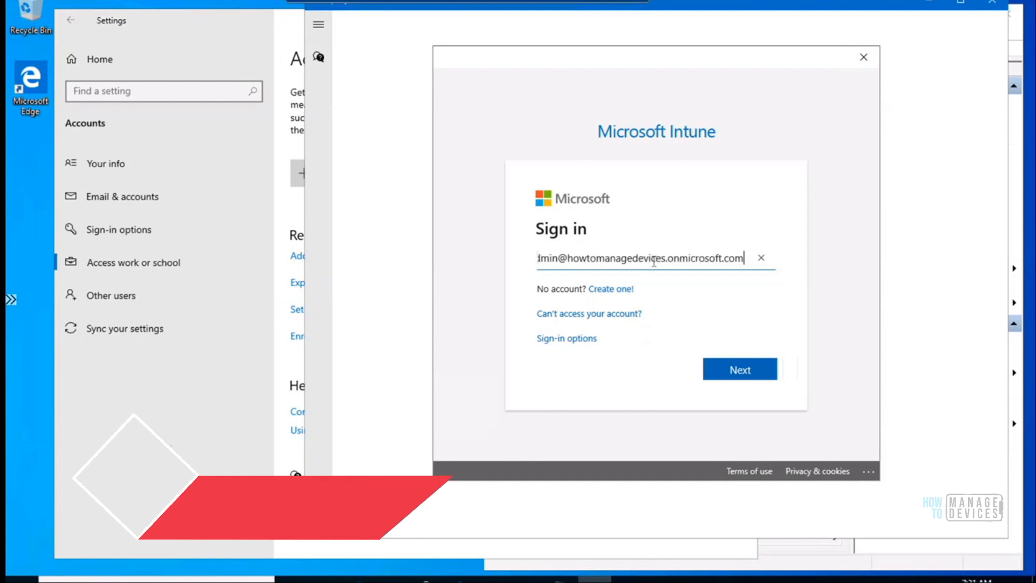
pyautogui.click(731, 378)
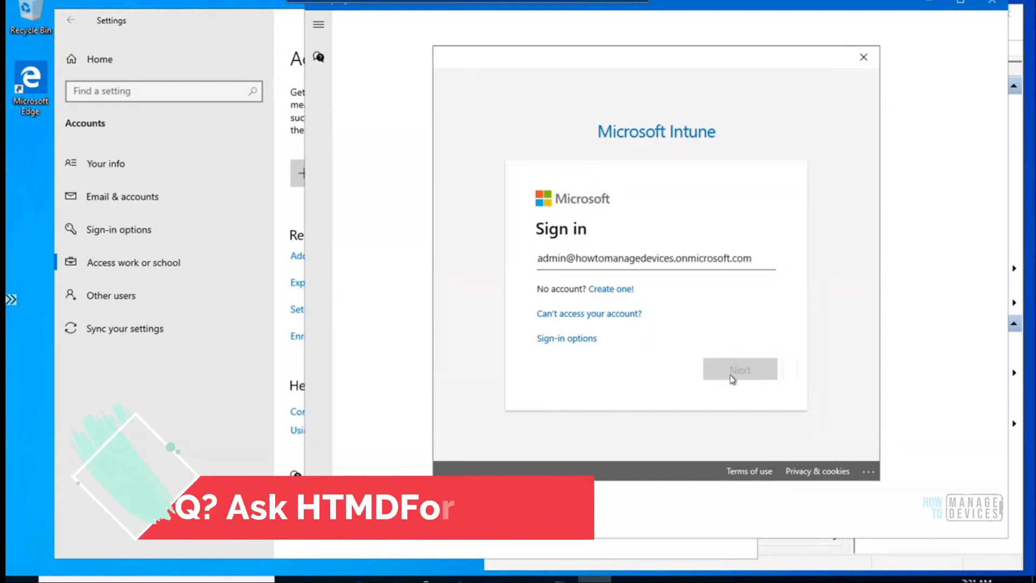
pyautogui.write('••••••')
pyautogui.click(734, 361)
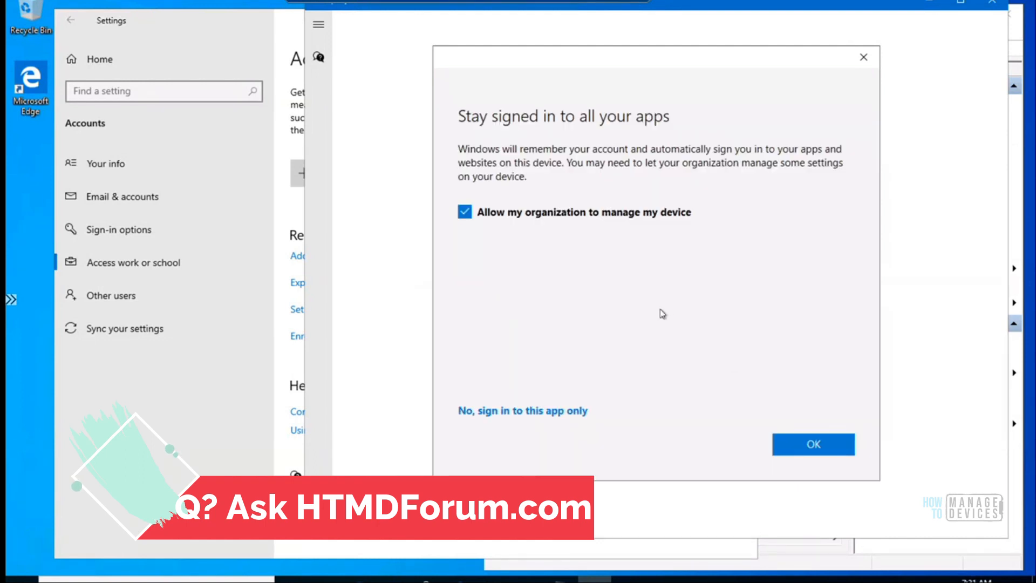
pyautogui.click(789, 442)
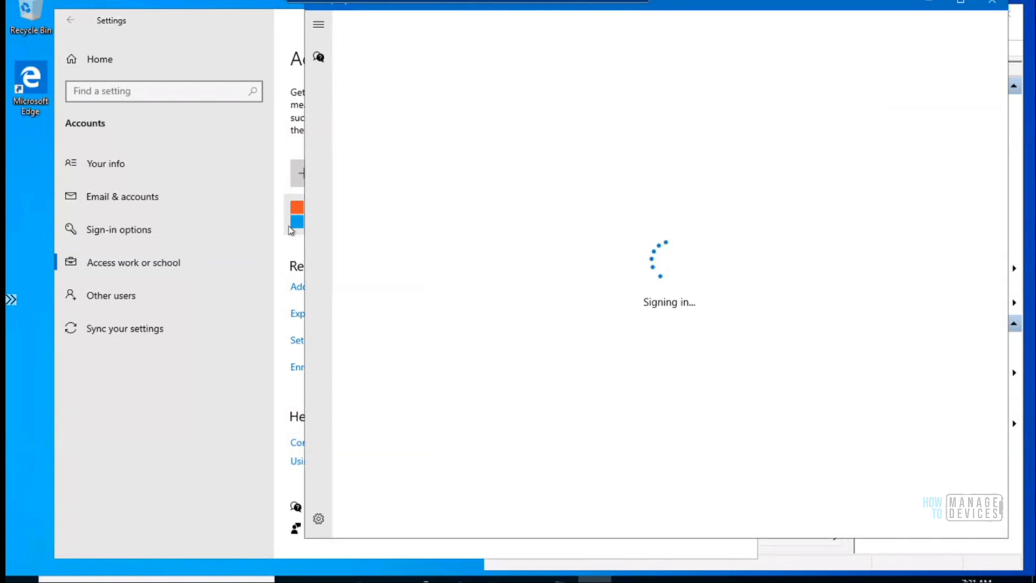
# - Return to Access work or school and try to enroll only in device management using the work e-mail, closing the account setup
pyautogui.click(289, 227)
pyautogui.click(375, 423)
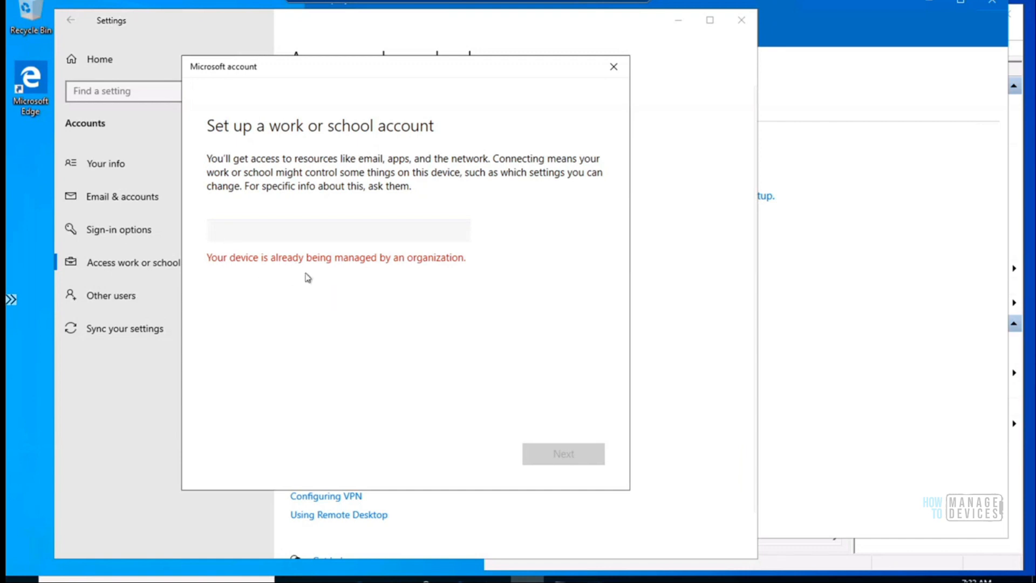
pyautogui.click(613, 65)
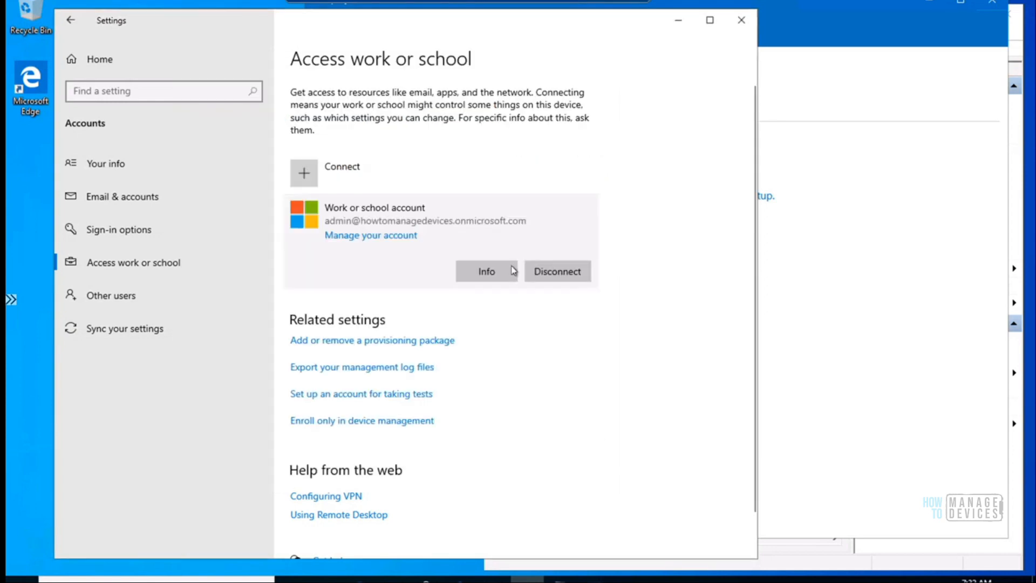
pyautogui.click(400, 421)
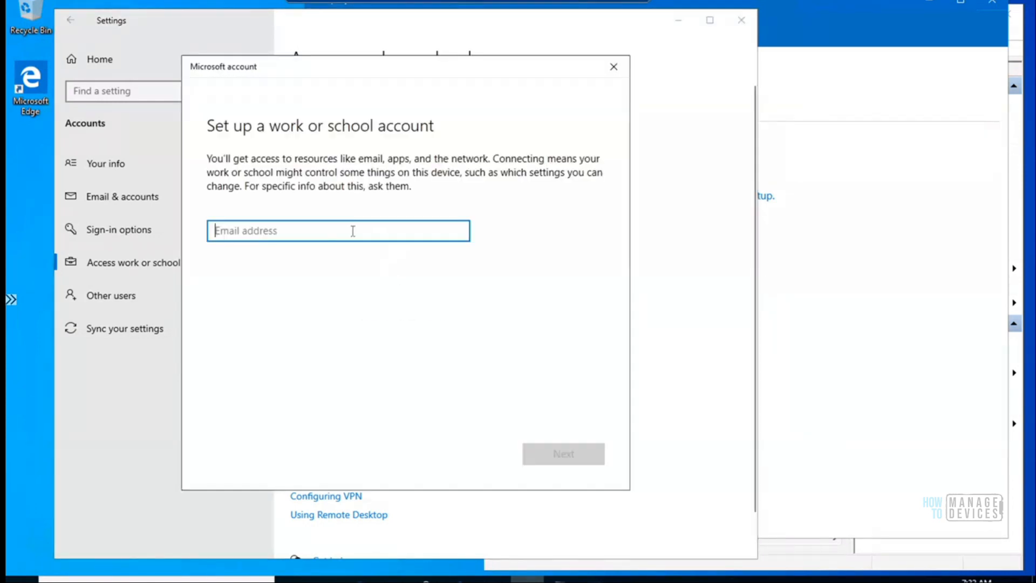
pyautogui.hotkey('ctrl', 'v')
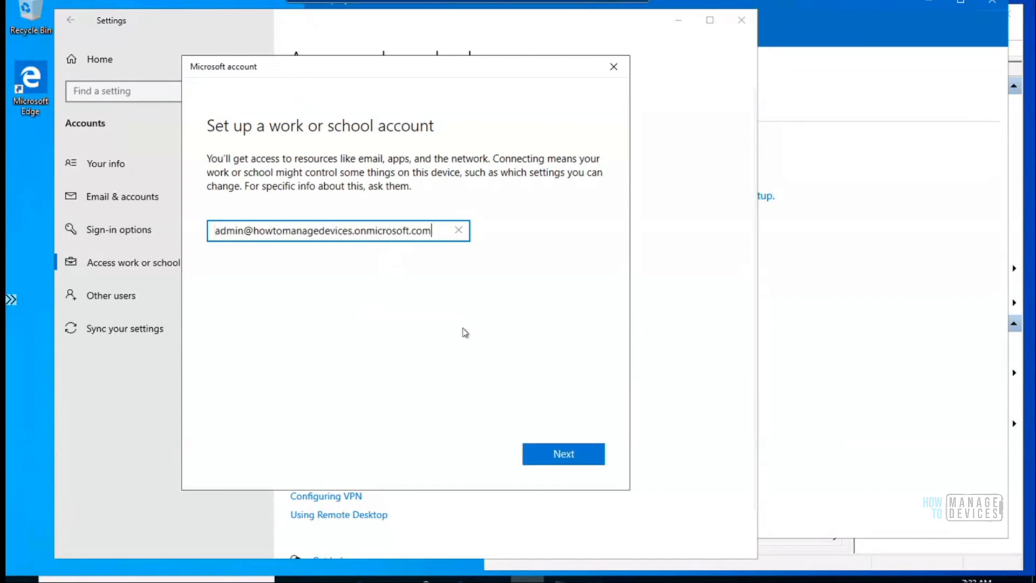
pyautogui.click(547, 458)
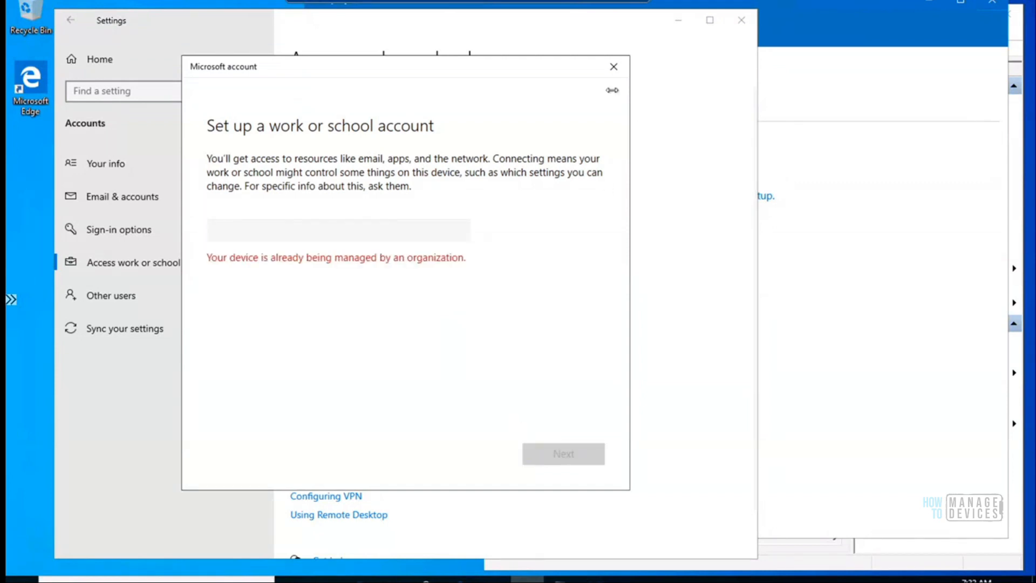
pyautogui.click(614, 66)
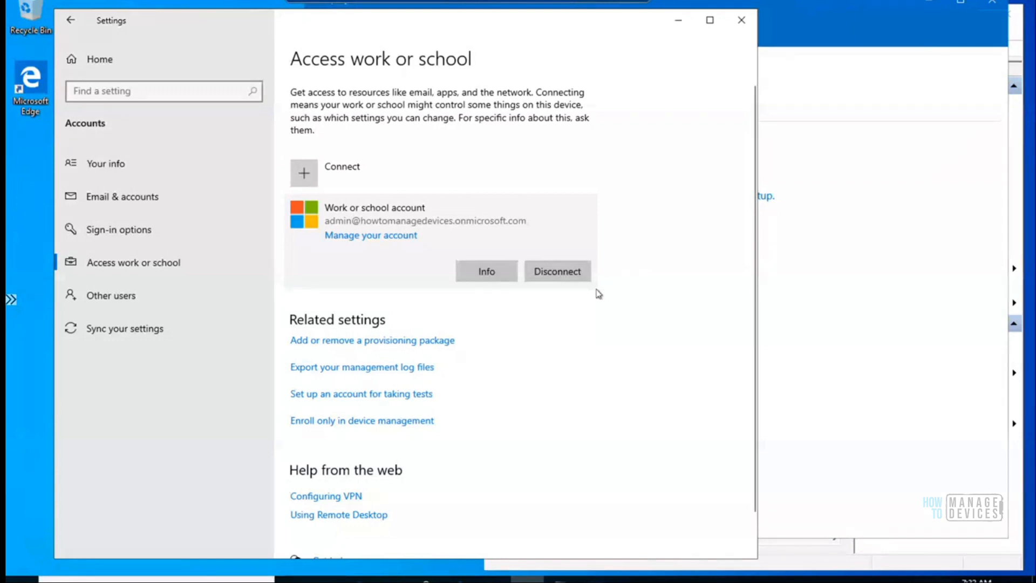
# - Disconnect the work or school account from the device and confirm its removal
pyautogui.click(571, 276)
pyautogui.click(664, 236)
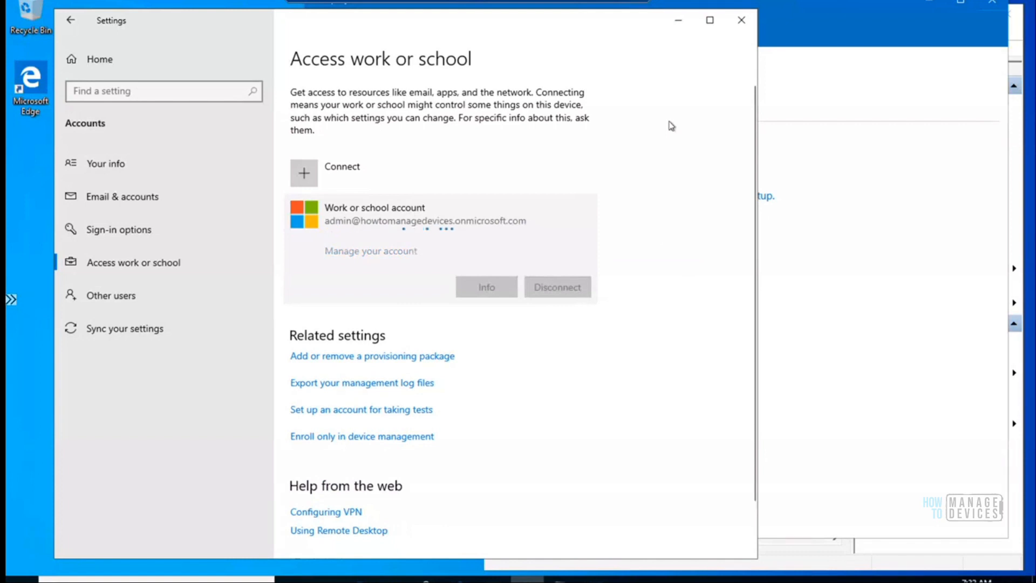